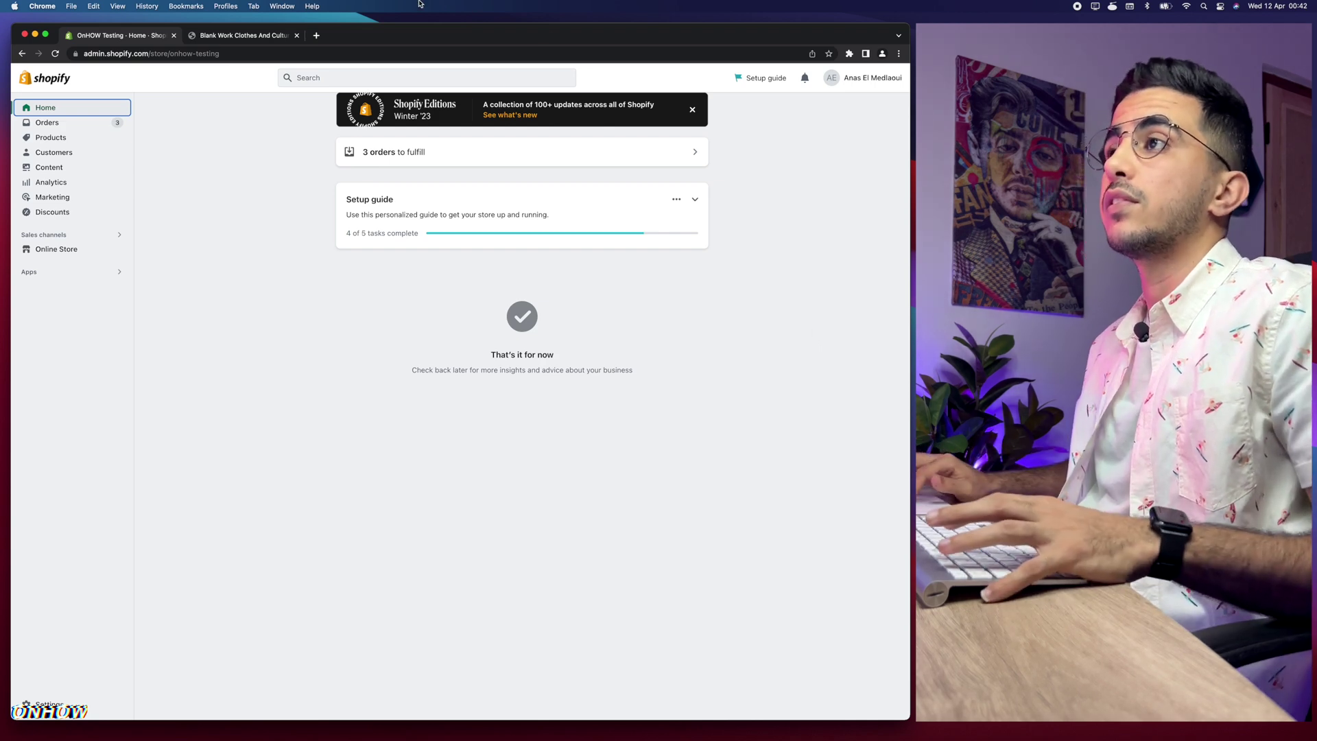
Preview the Lake blue and Red color variants on the shirt's storefront page, and close that page.
click(260, 32)
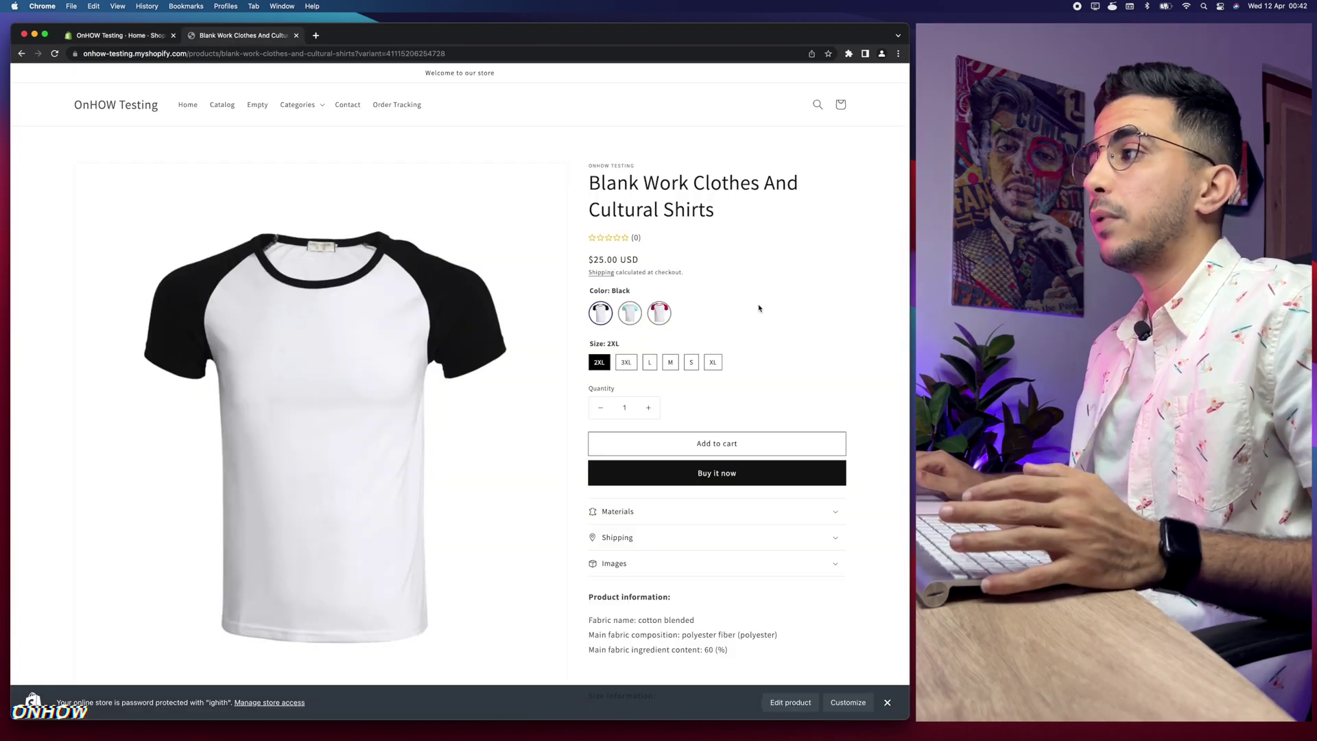
scroll(759, 308, down, 1)
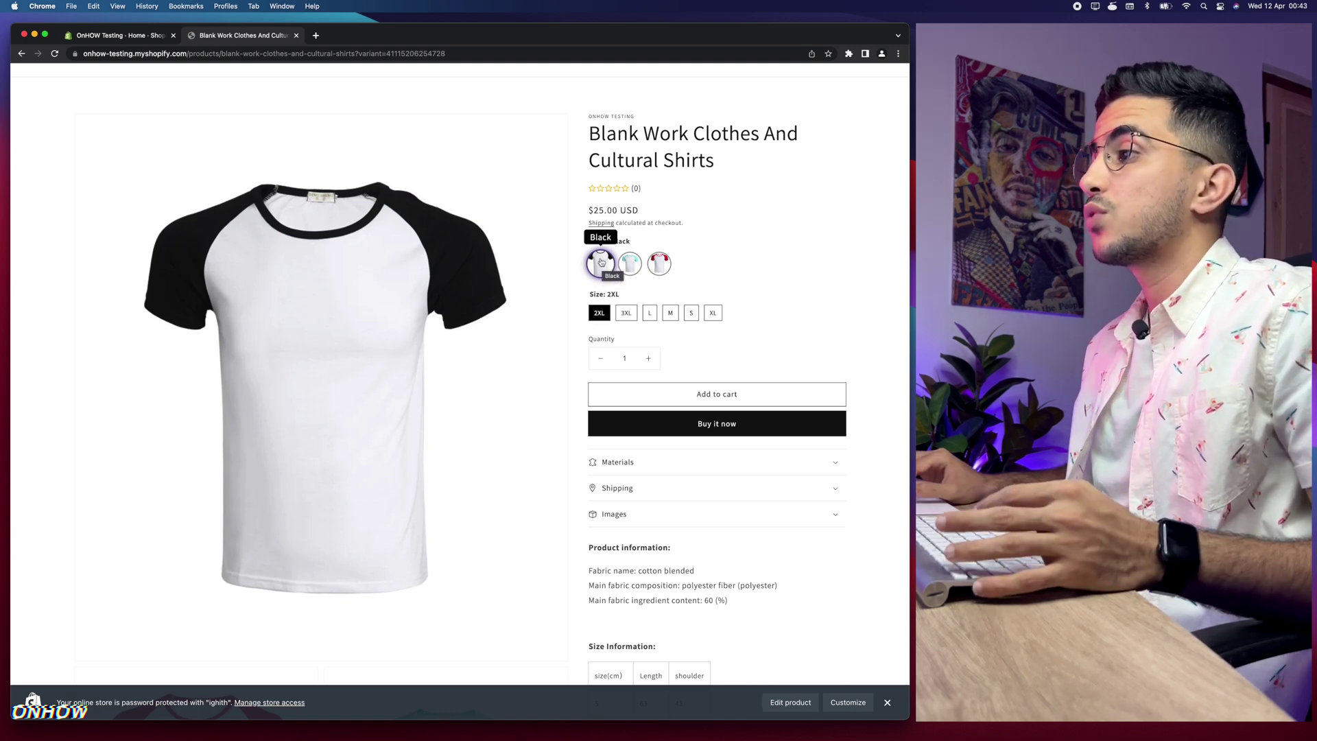
scroll(601, 262, up, 5)
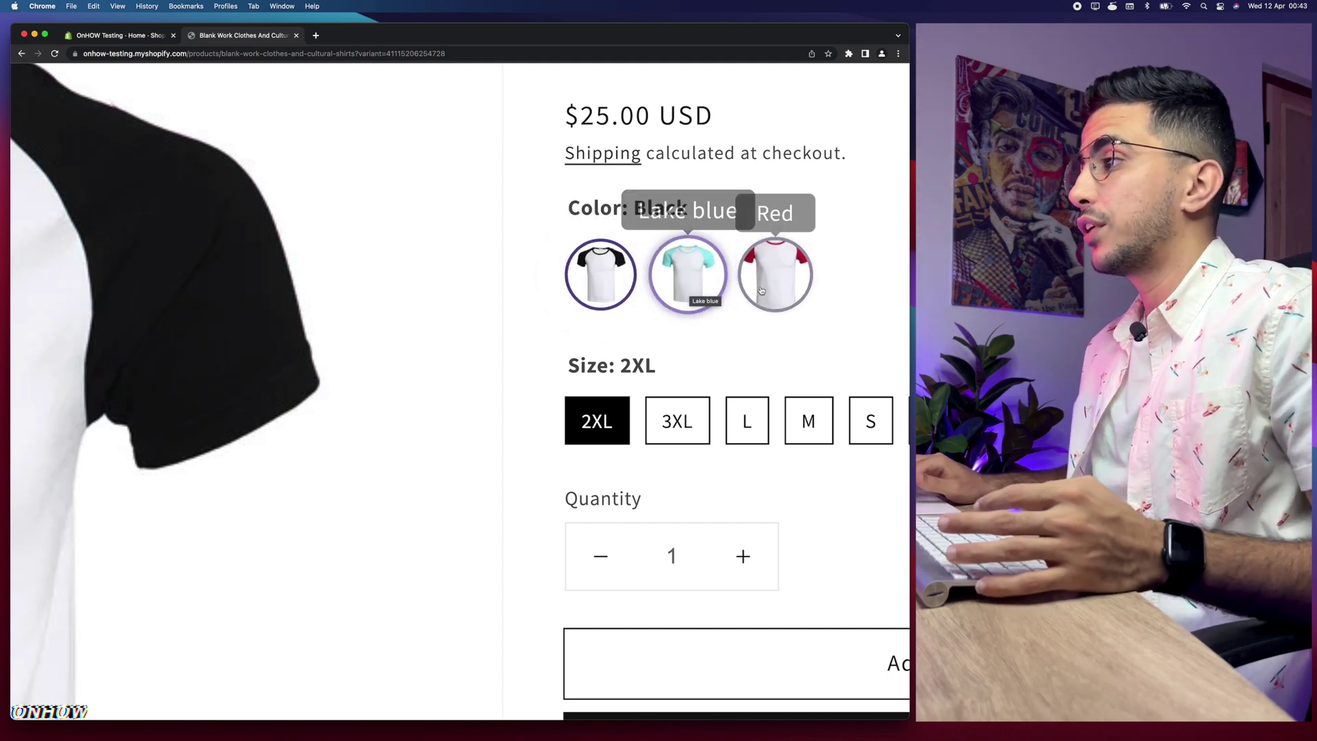
scroll(718, 356, down, 5)
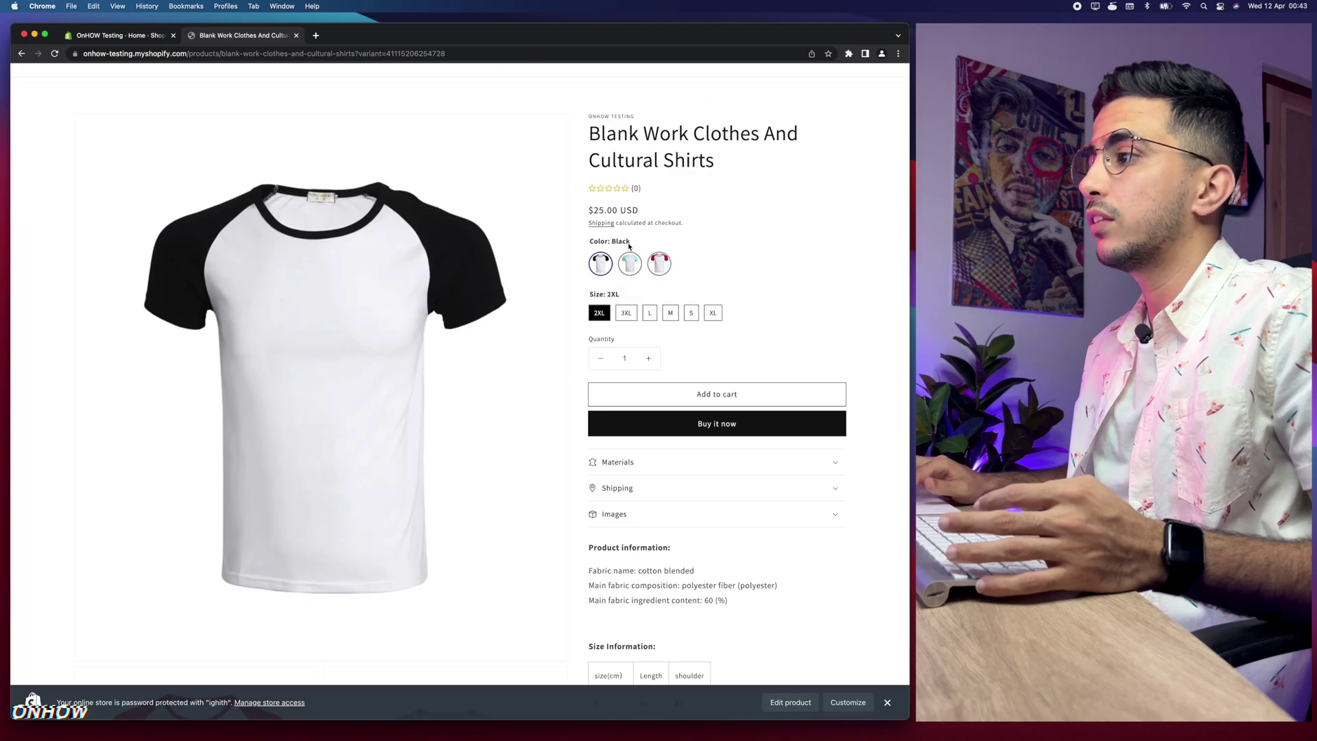
click(631, 267)
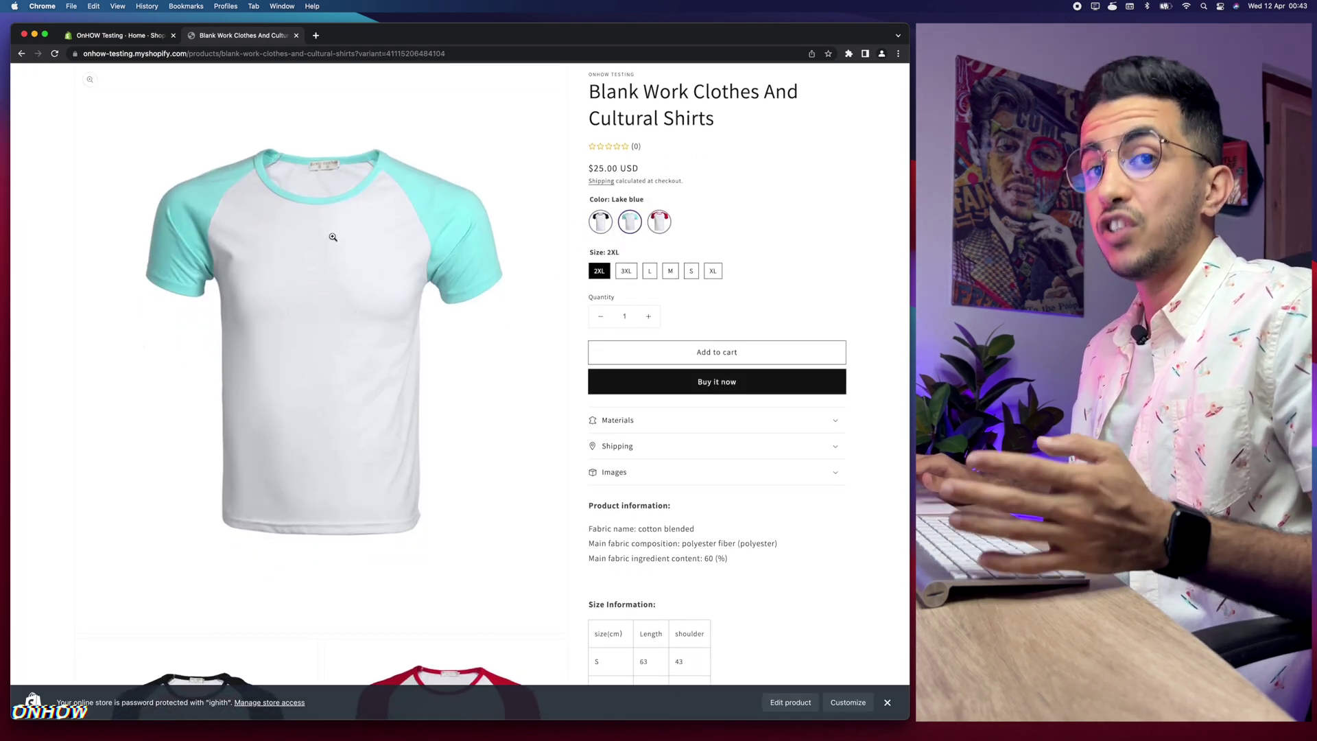
click(662, 225)
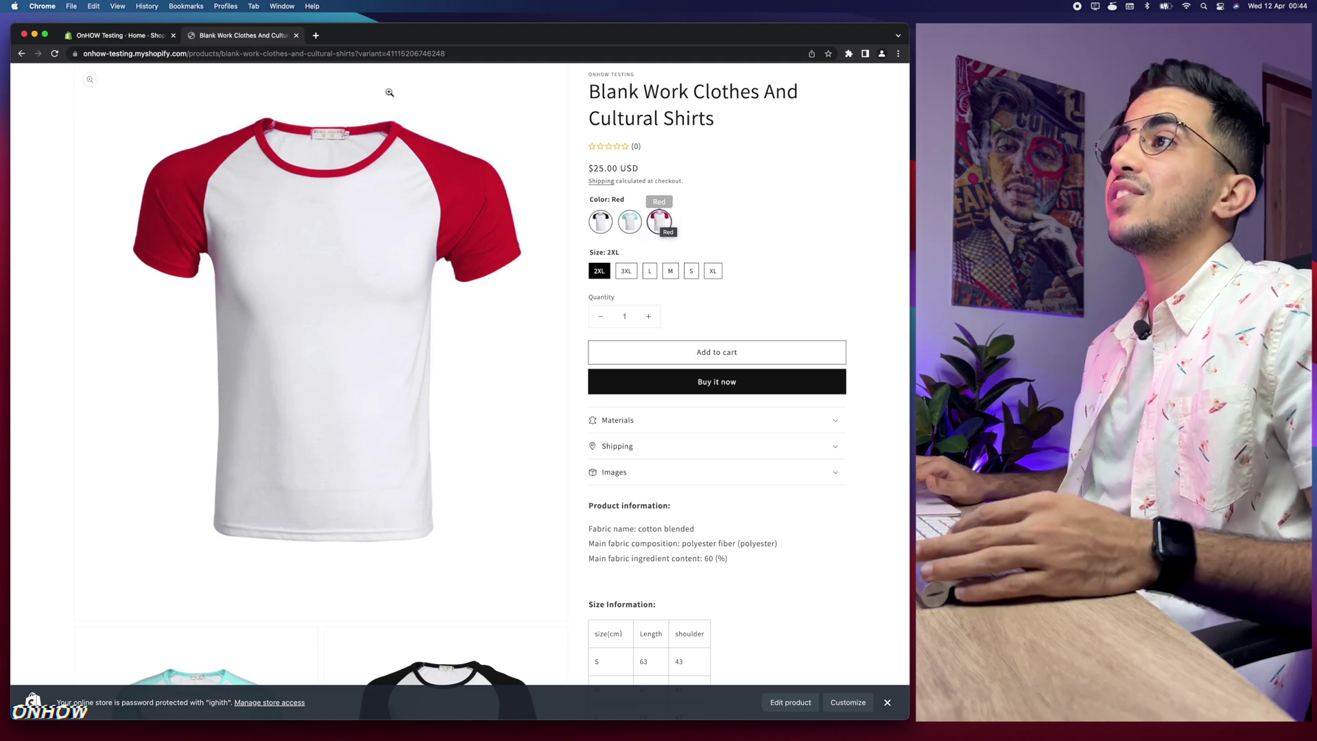
click(297, 35)
click(205, 210)
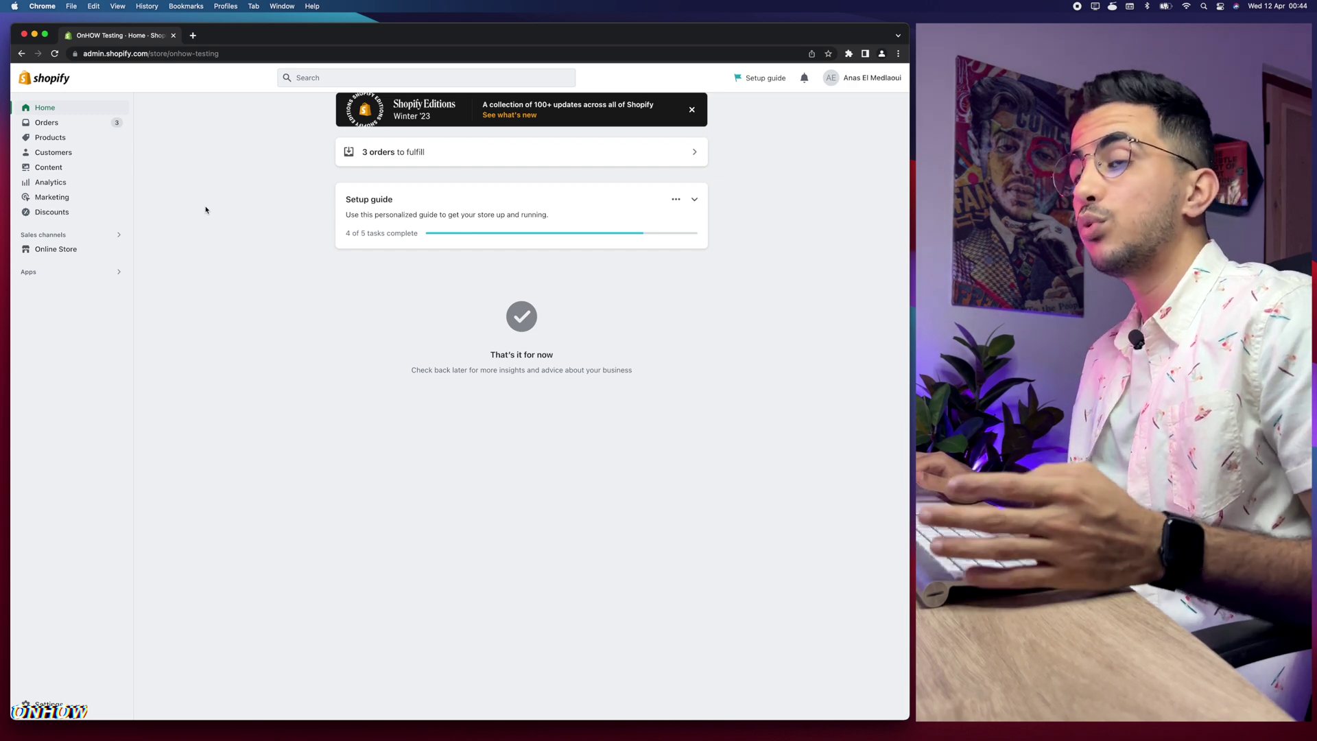
Open the Shopify App Store from the store admin's app suggestions.
scroll(35, 276, up, 5)
scroll(39, 277, down, 3)
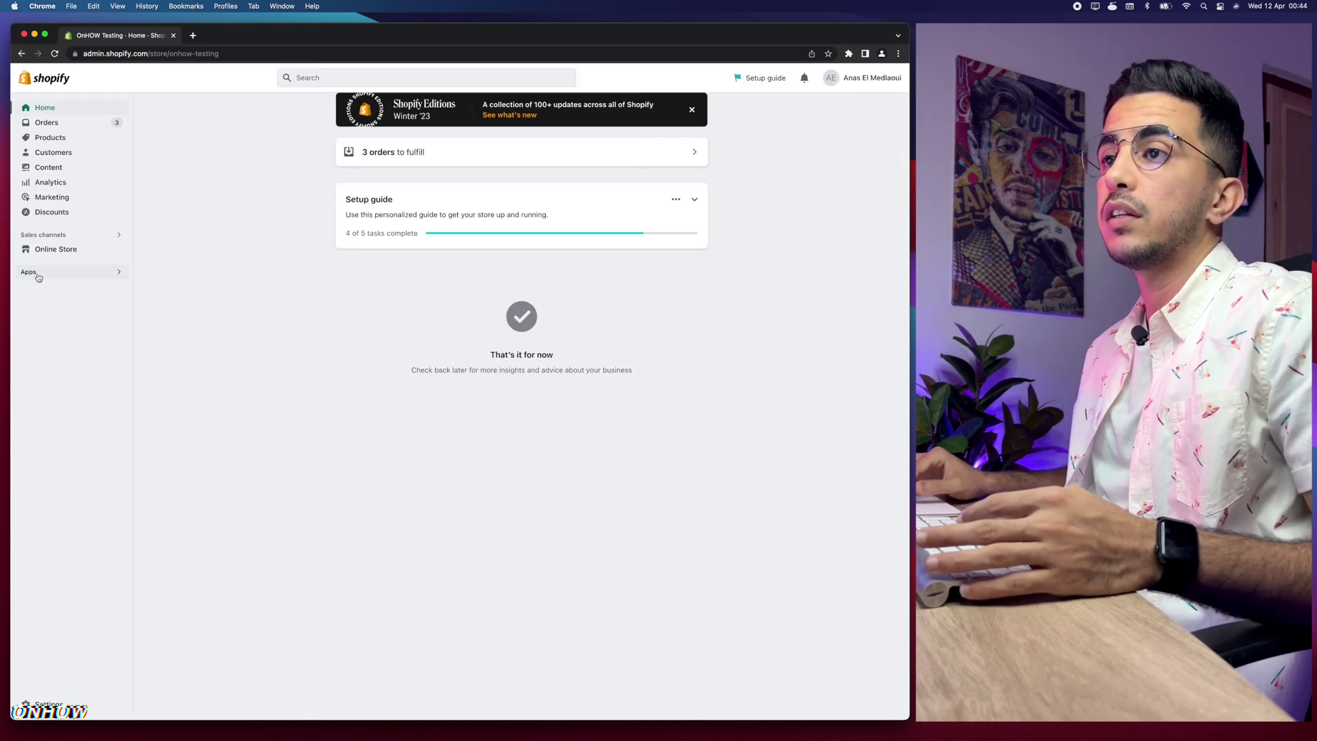
click(39, 277)
scroll(333, 228, up, 5)
scroll(333, 227, down, 5)
click(333, 225)
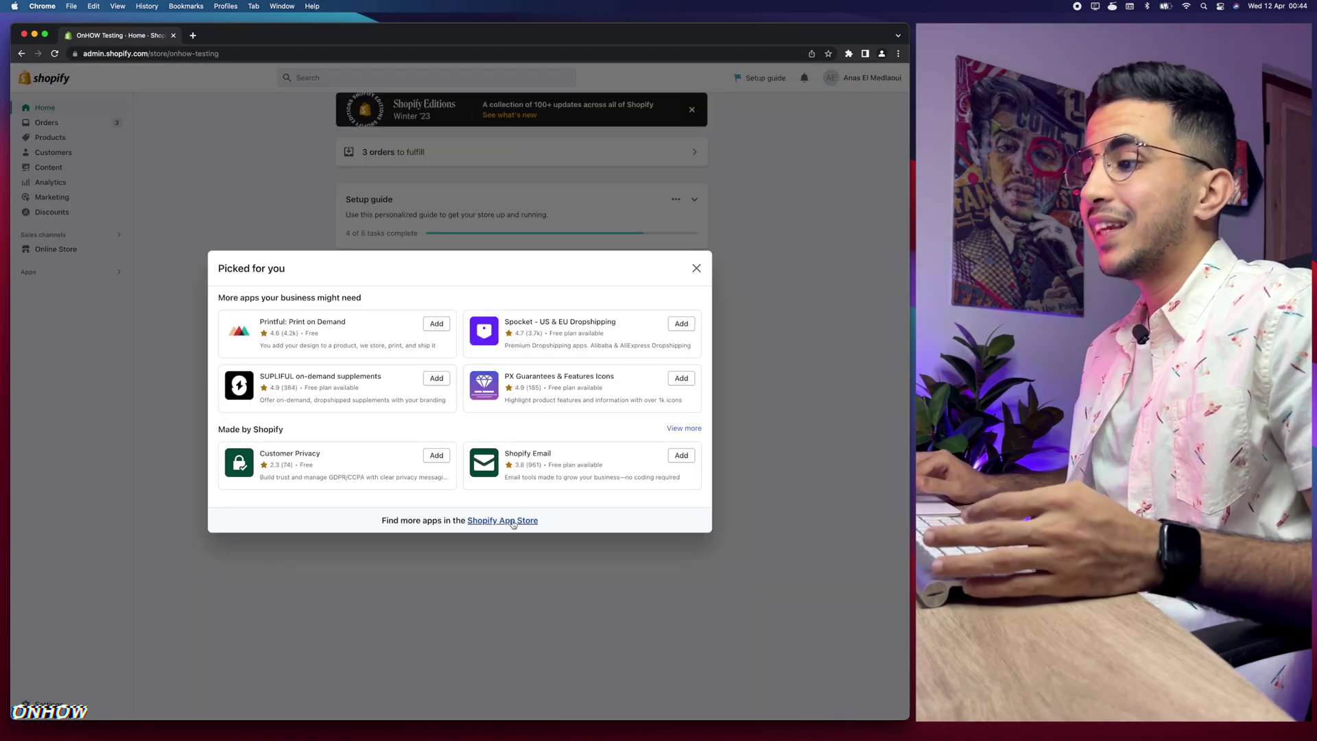
scroll(517, 521, up, 5)
scroll(506, 524, down, 5)
click(480, 519)
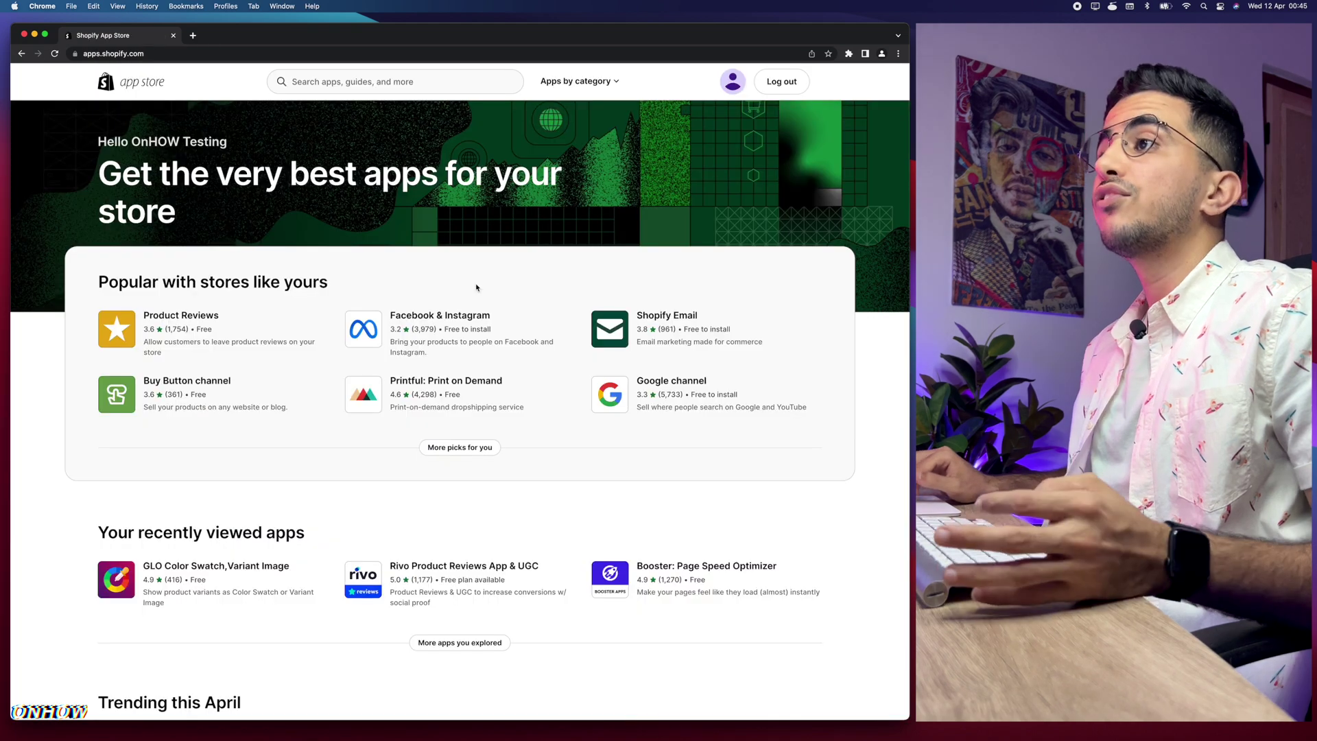
Search the App Store for "GLO color swatch".
click(319, 82)
scroll(319, 85, up, 5)
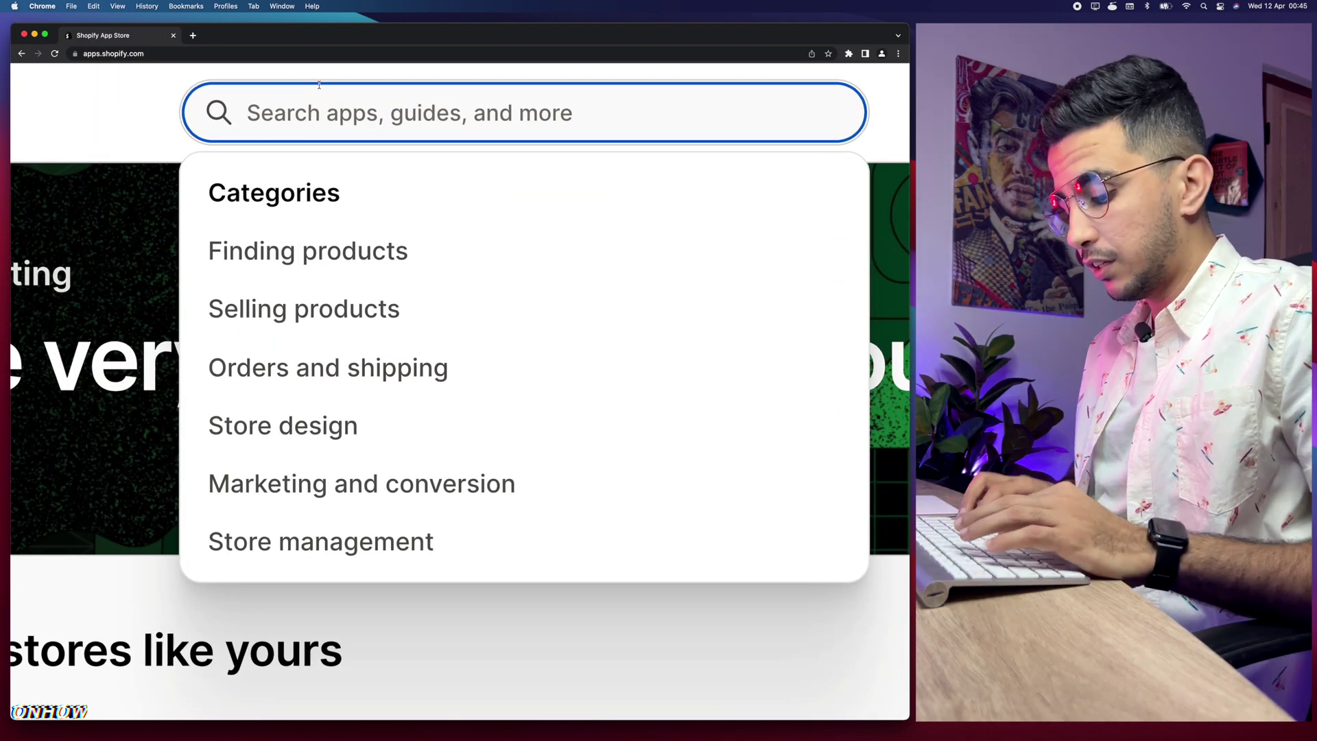
text(GLO color swat)
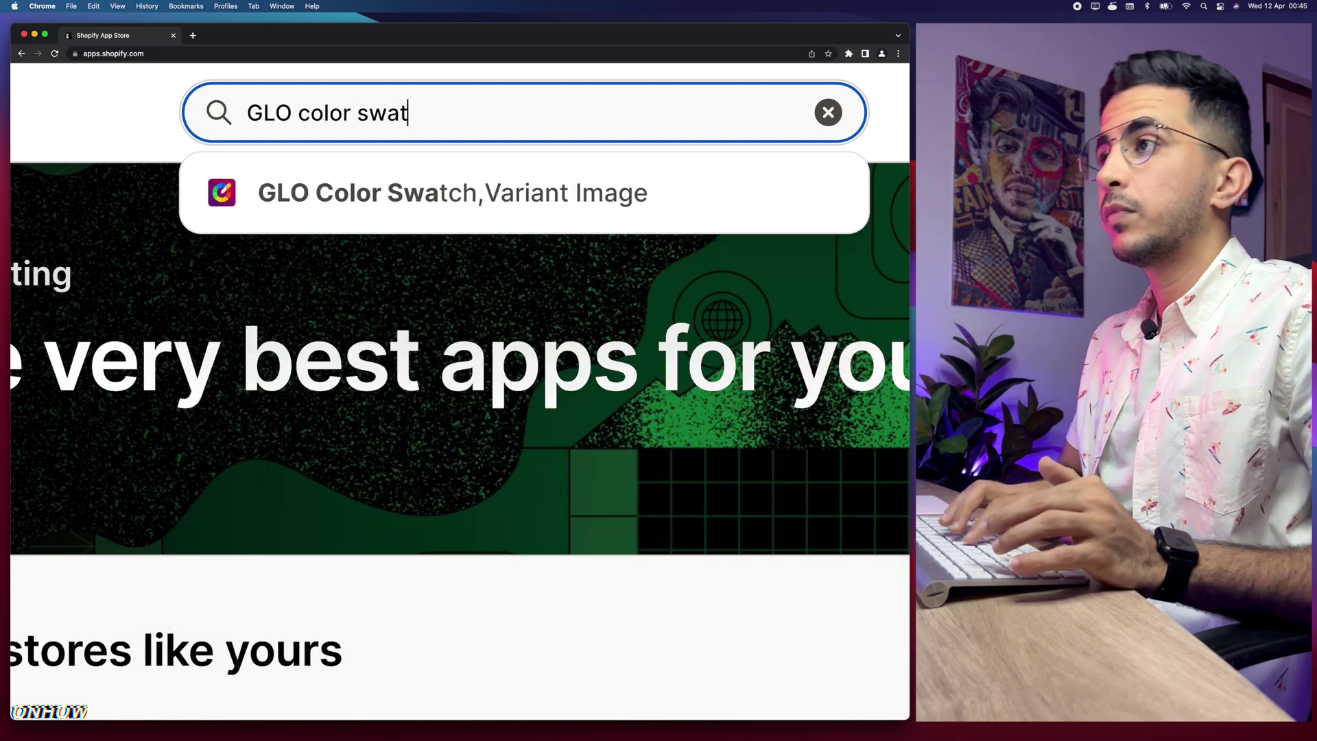
text(ch)
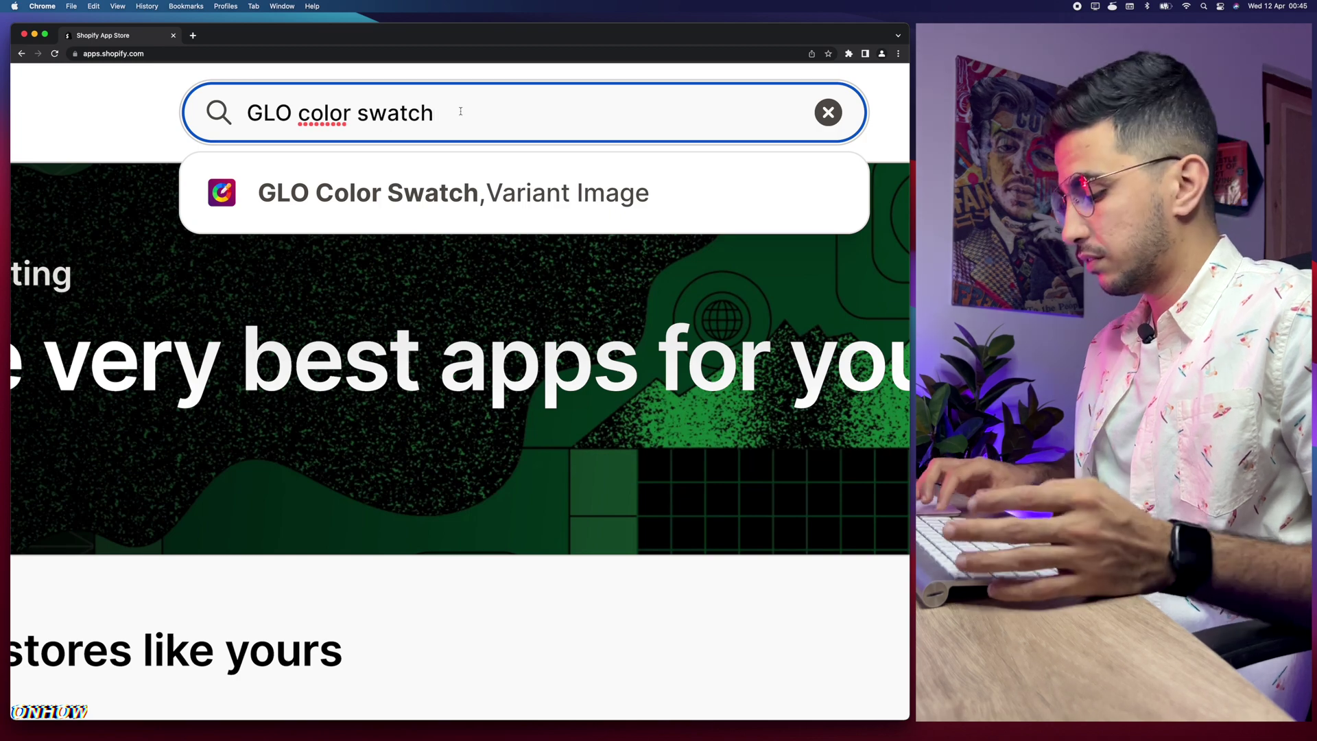
key(Return)
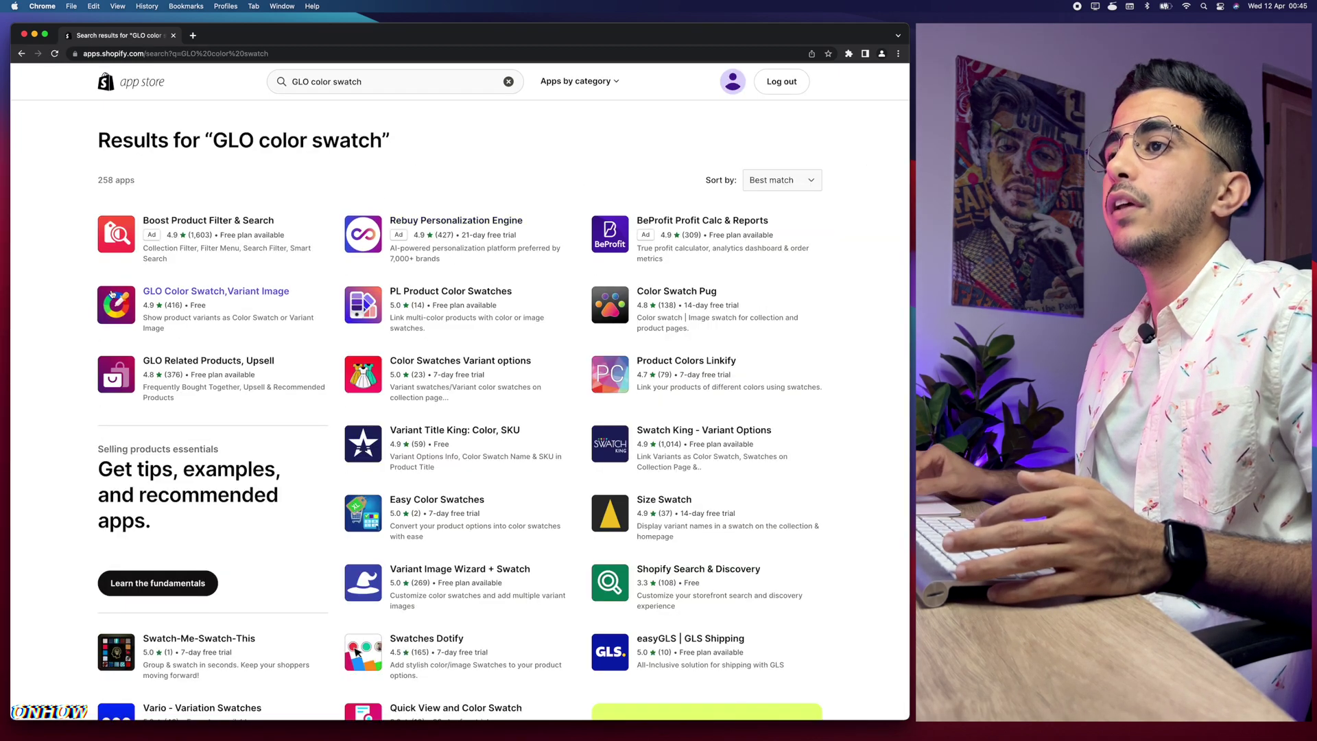
Install the GLO Color Swatch,Variant Image app on the store.
scroll(111, 294, up, 5)
click(384, 296)
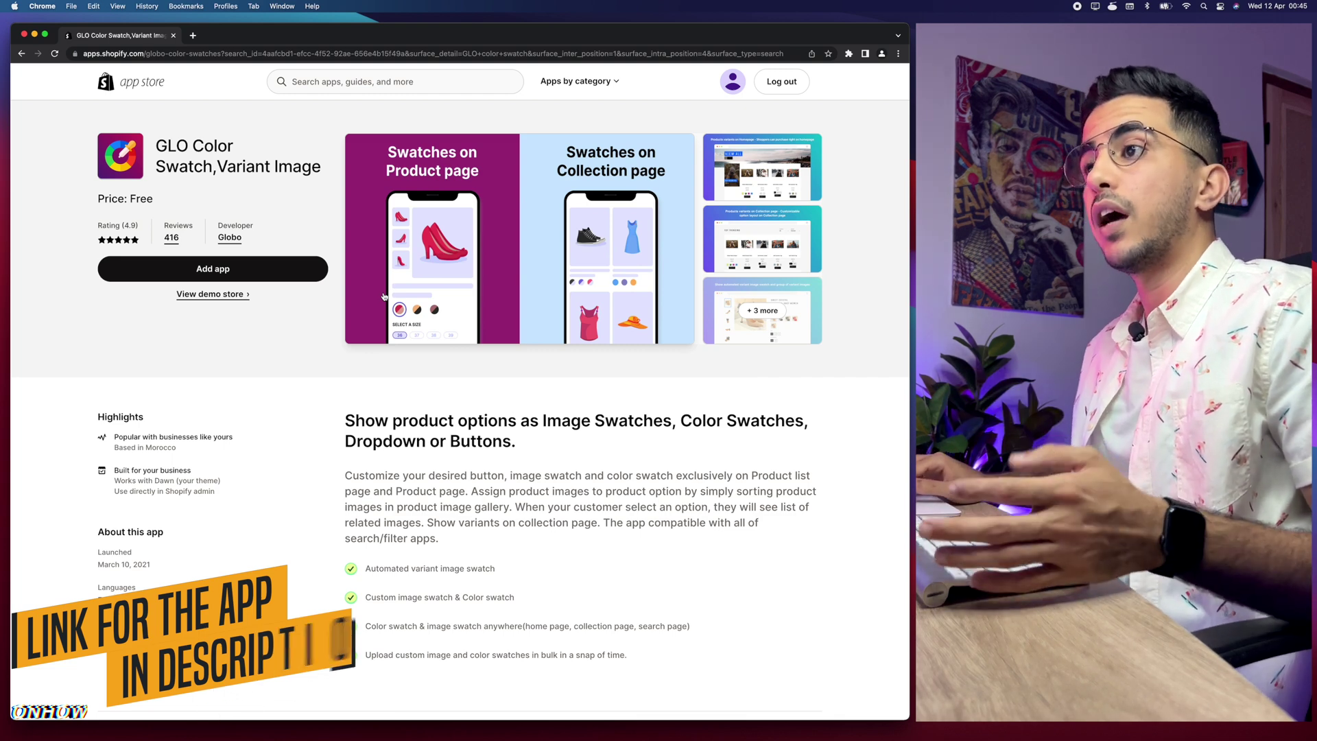
click(208, 270)
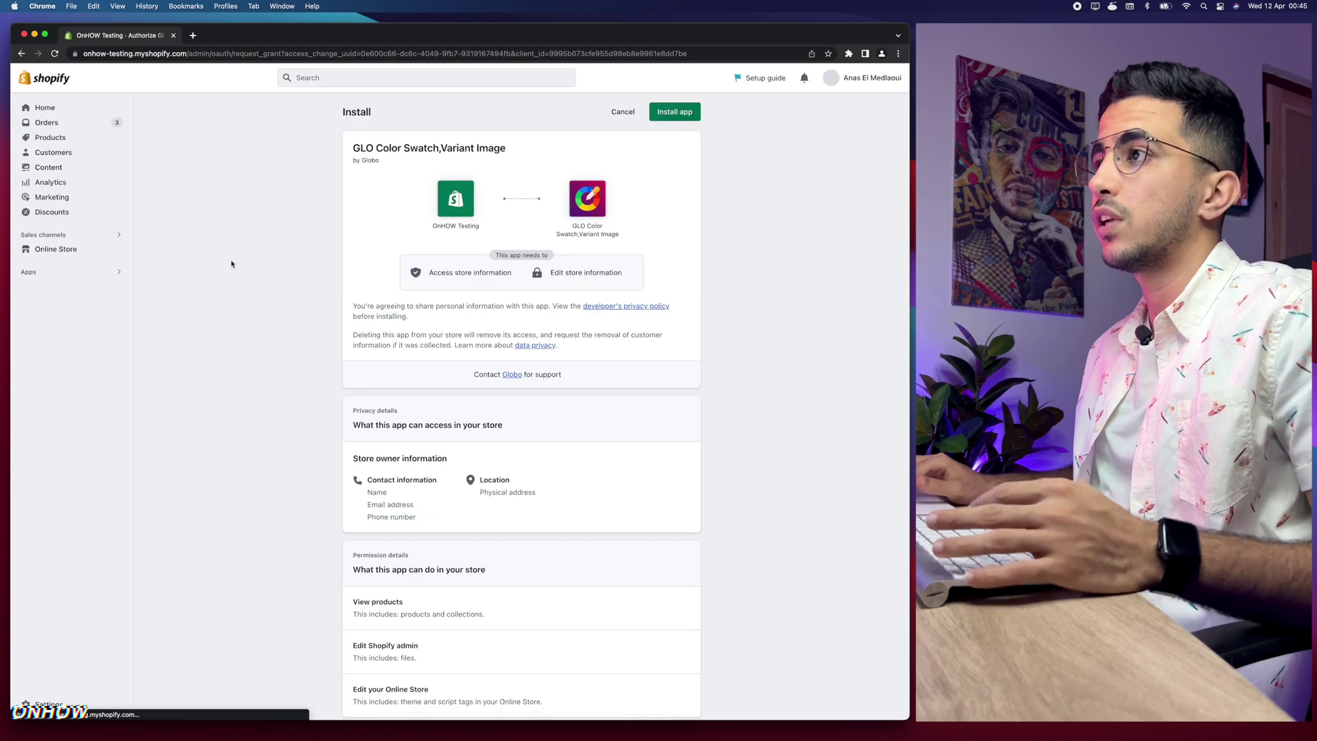
click(672, 111)
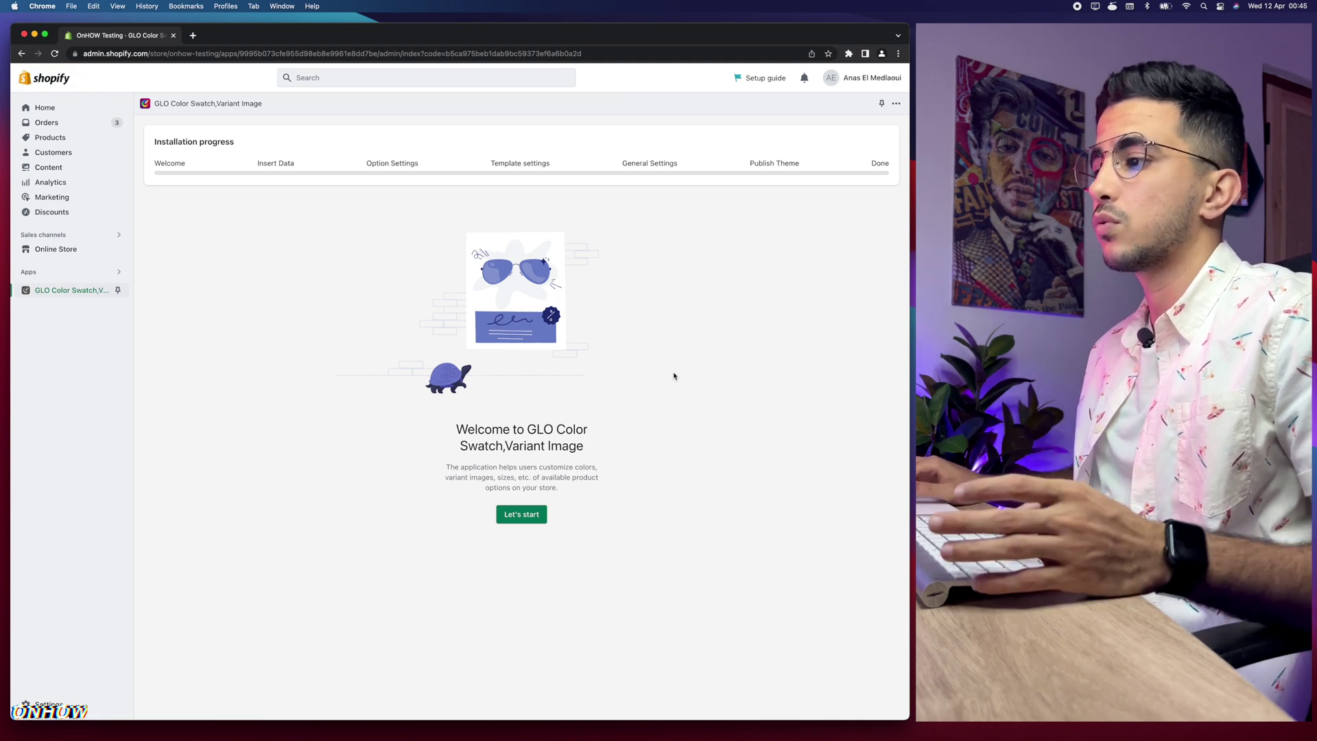
Start the app's setup and choose Automated variant image swatch as the display style for the Colour option.
click(519, 514)
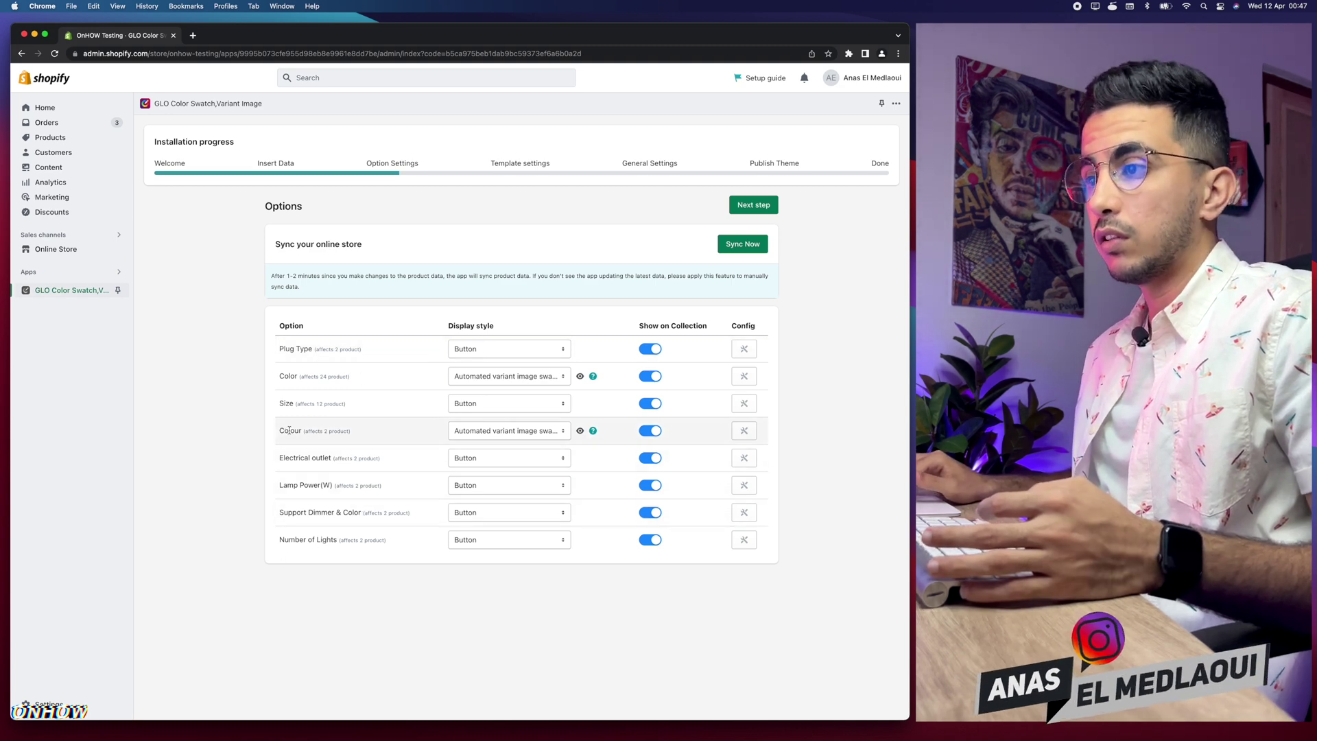
scroll(287, 425, up, 5)
scroll(302, 428, up, 3)
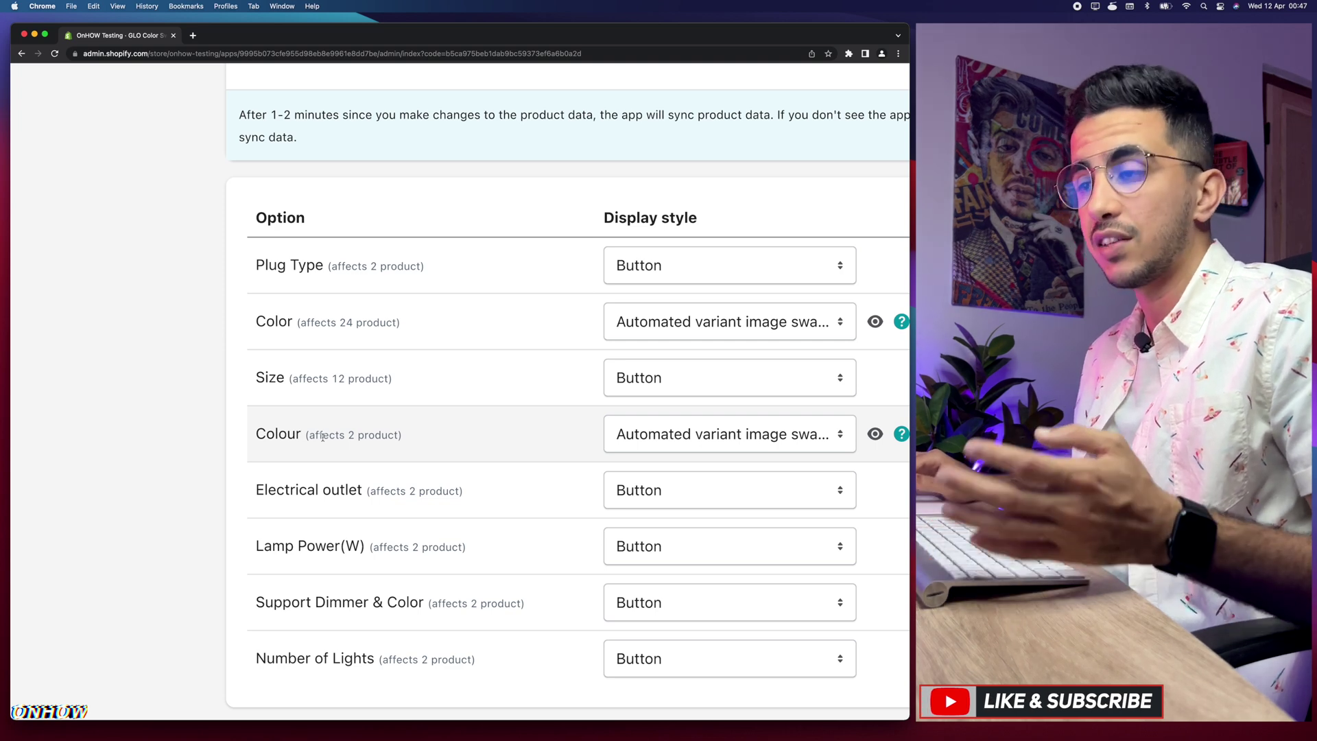
drag(308, 435, 398, 444)
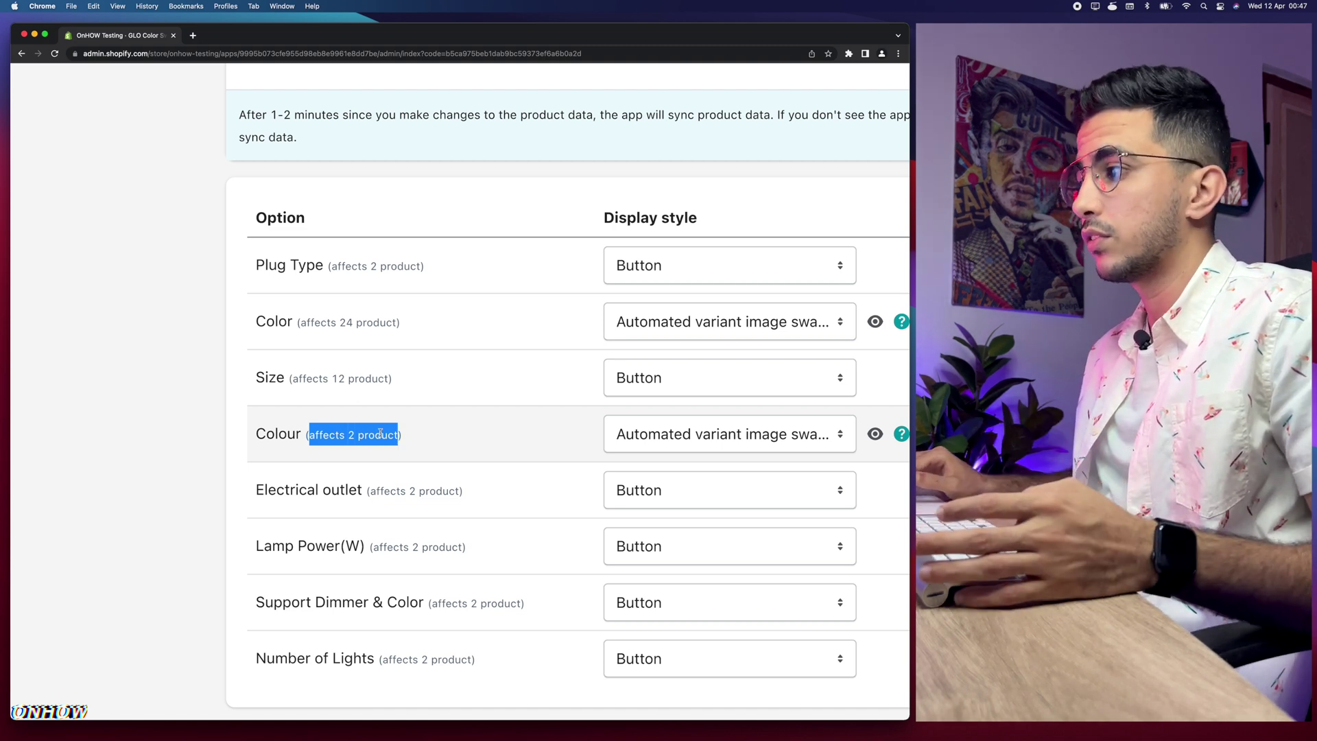
scroll(379, 433, right, 4)
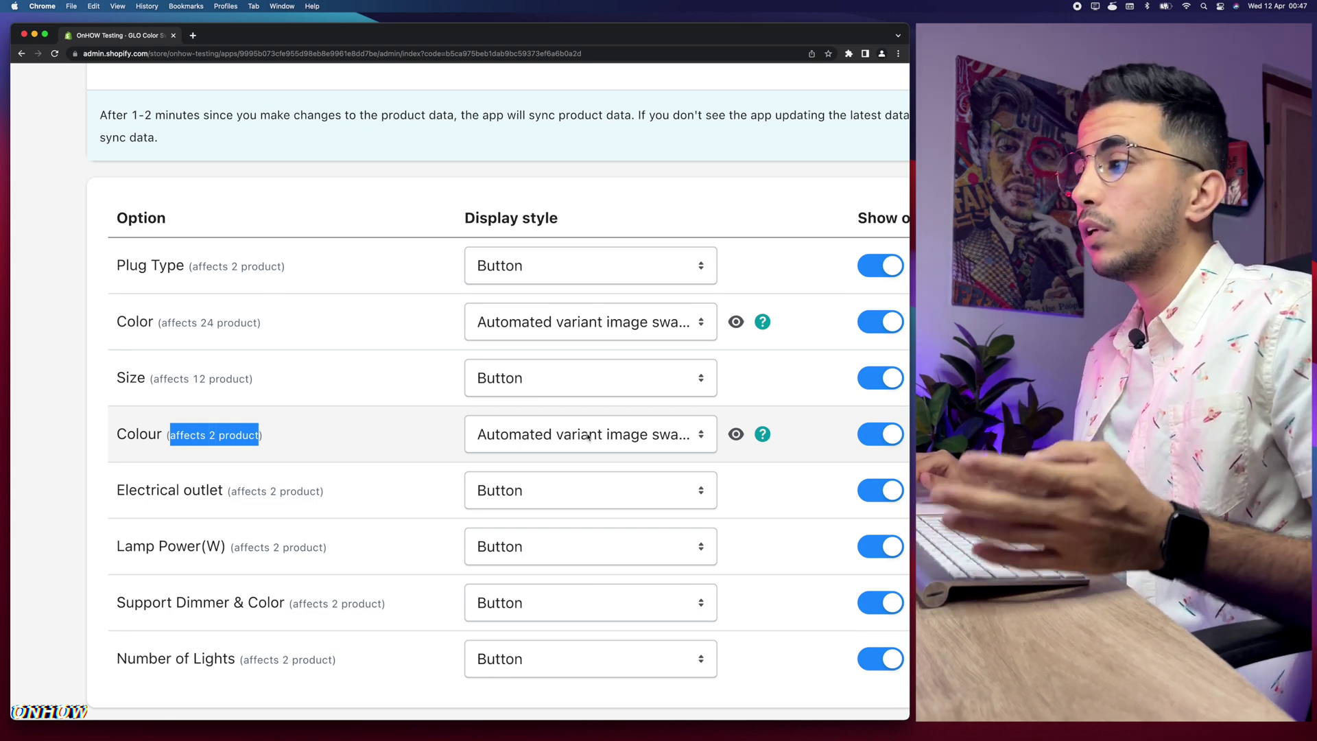
click(588, 436)
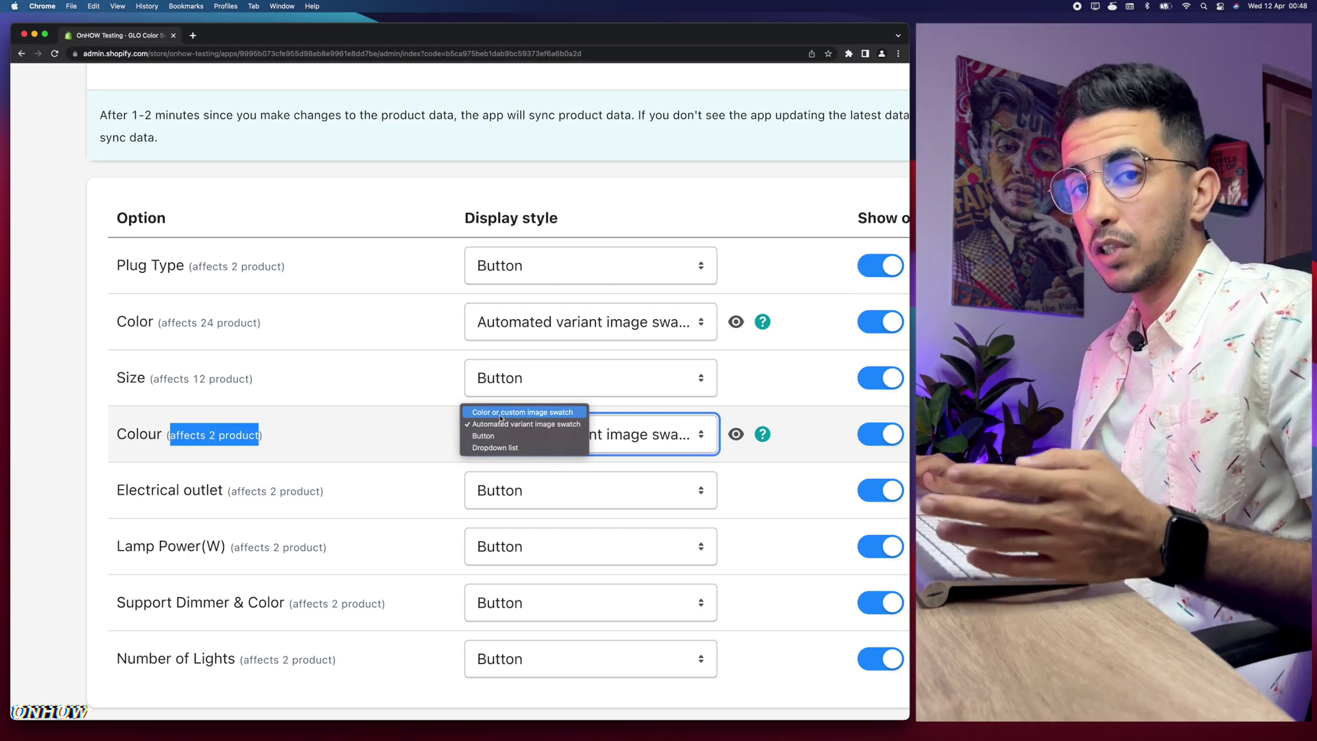
click(521, 423)
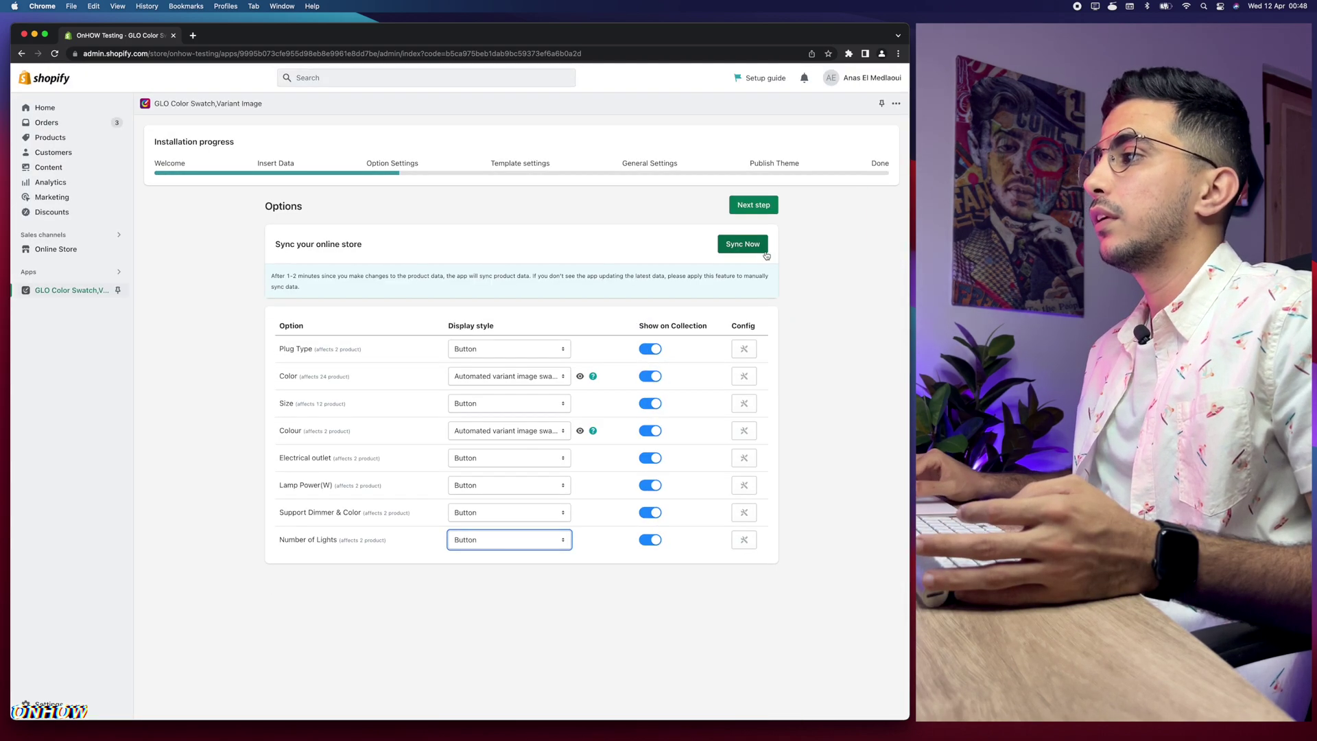
Sync the online store's product data and continue to the template collection settings.
click(755, 245)
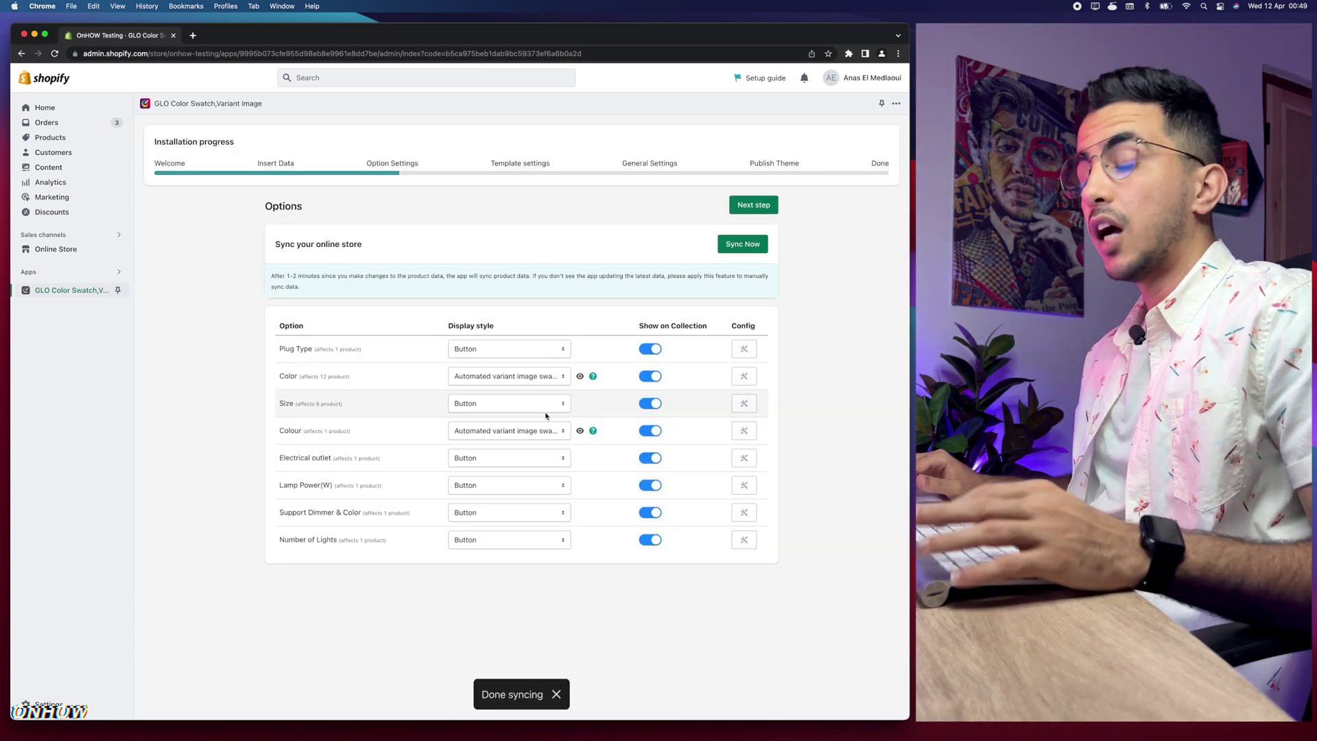
click(766, 205)
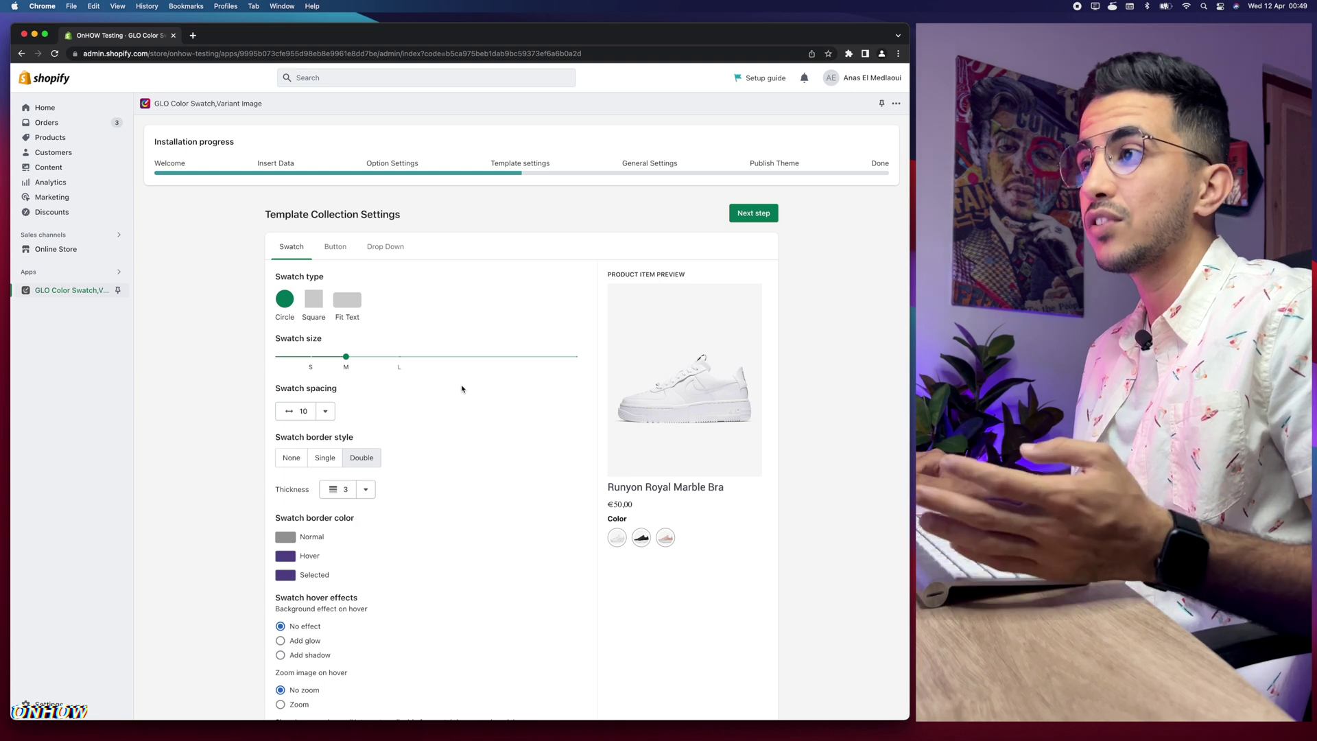
drag(264, 212, 411, 223)
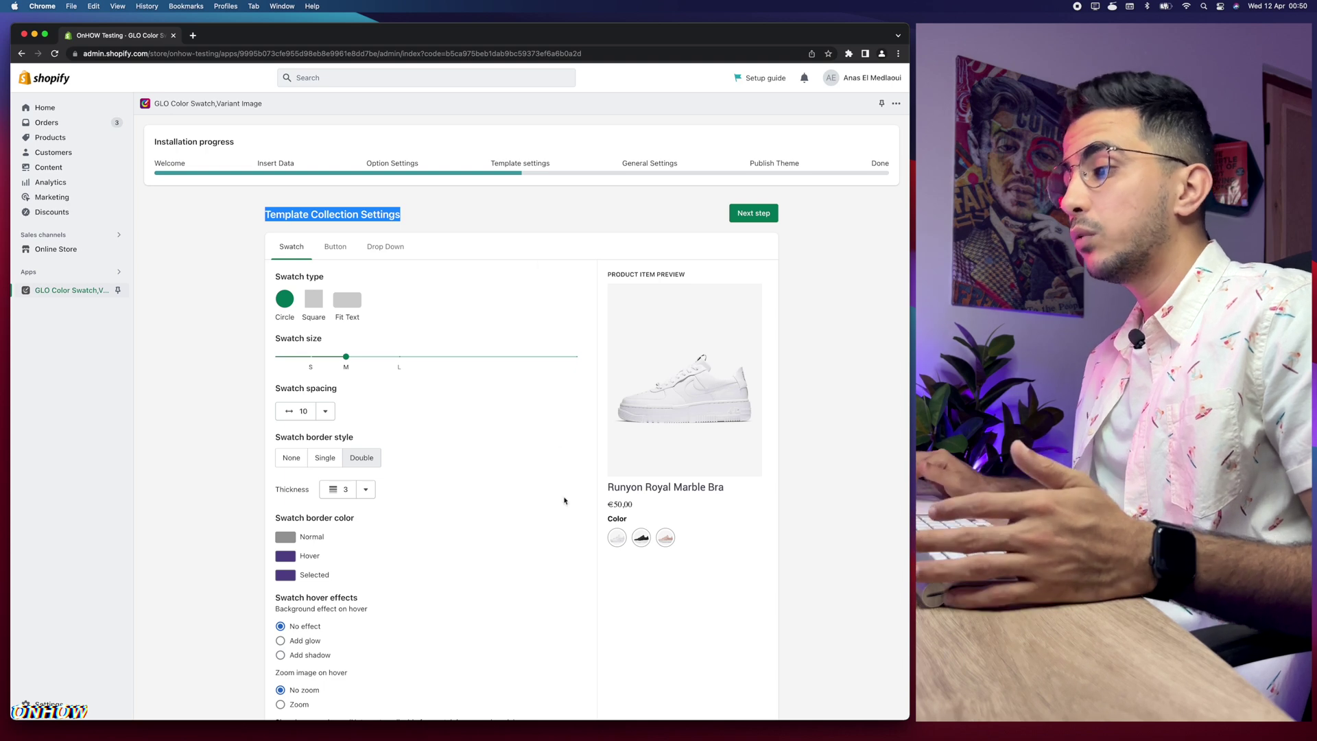
scroll(655, 553, up, 5)
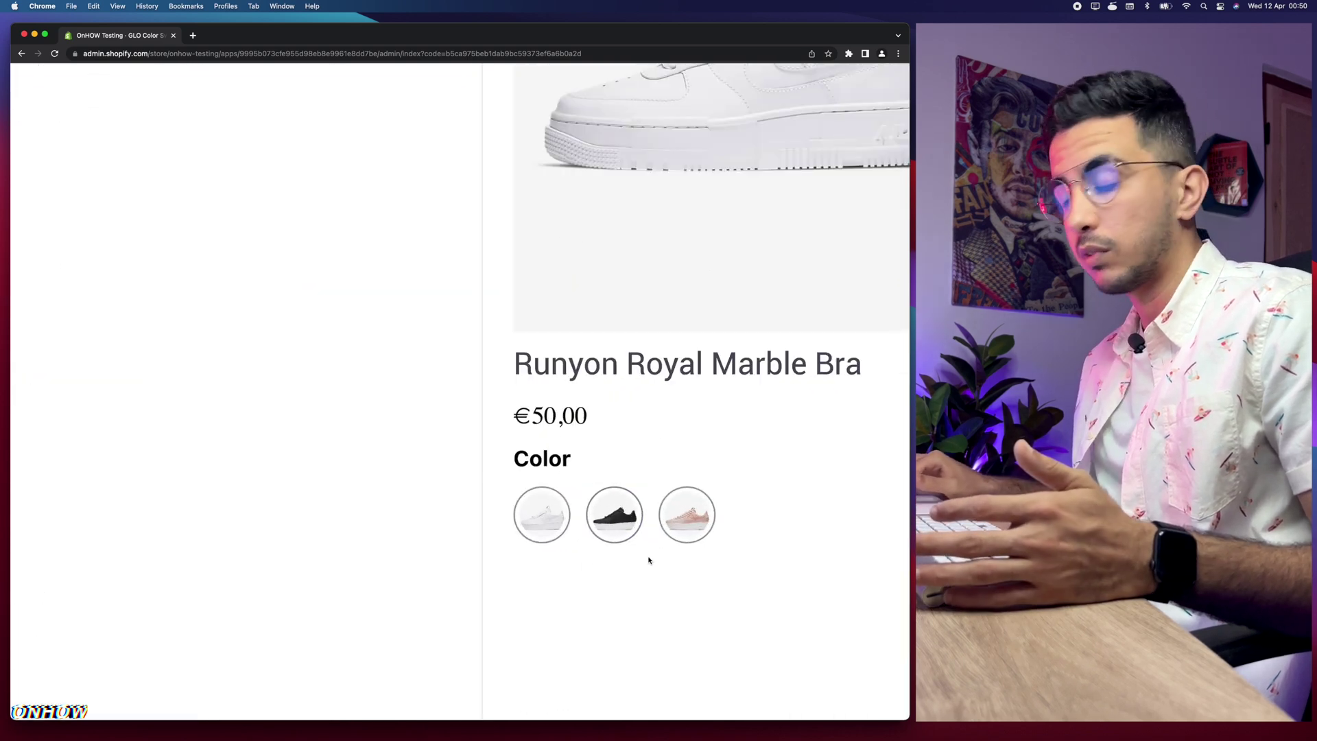
scroll(641, 535, down, 5)
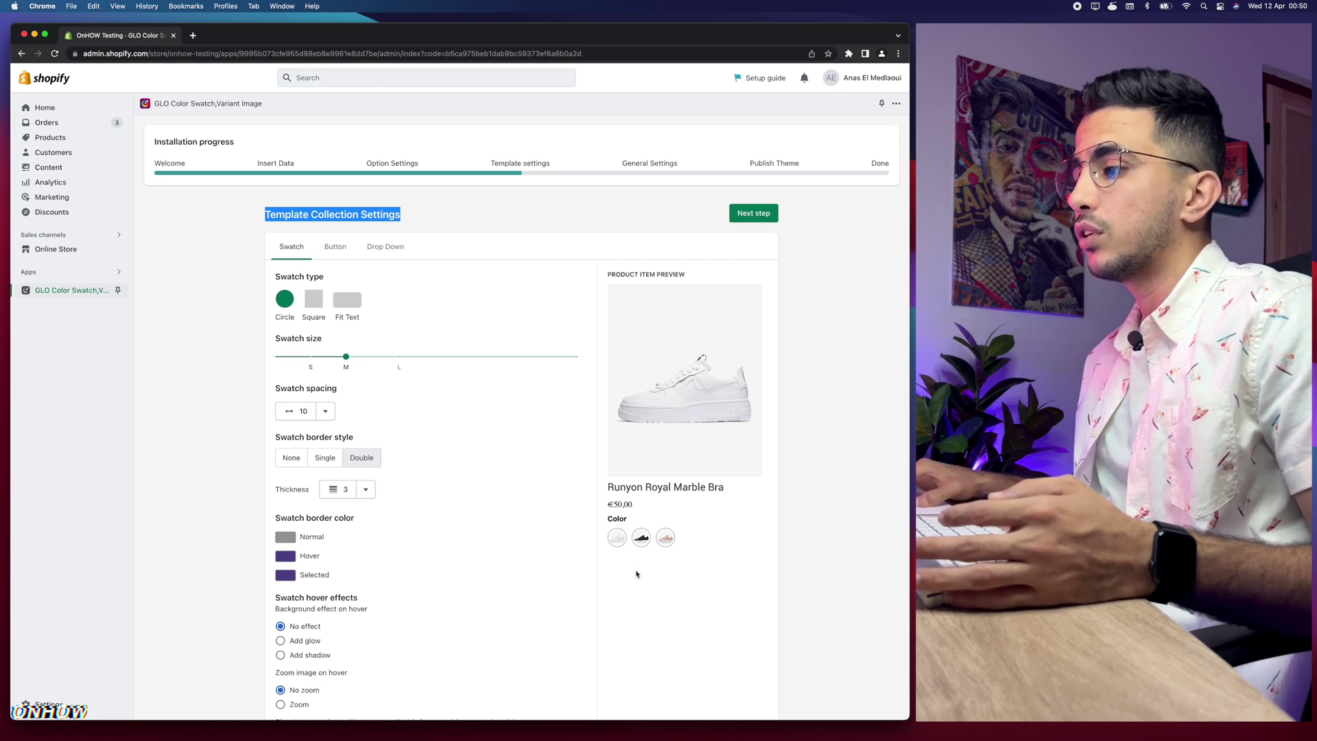
scroll(637, 574, up, 5)
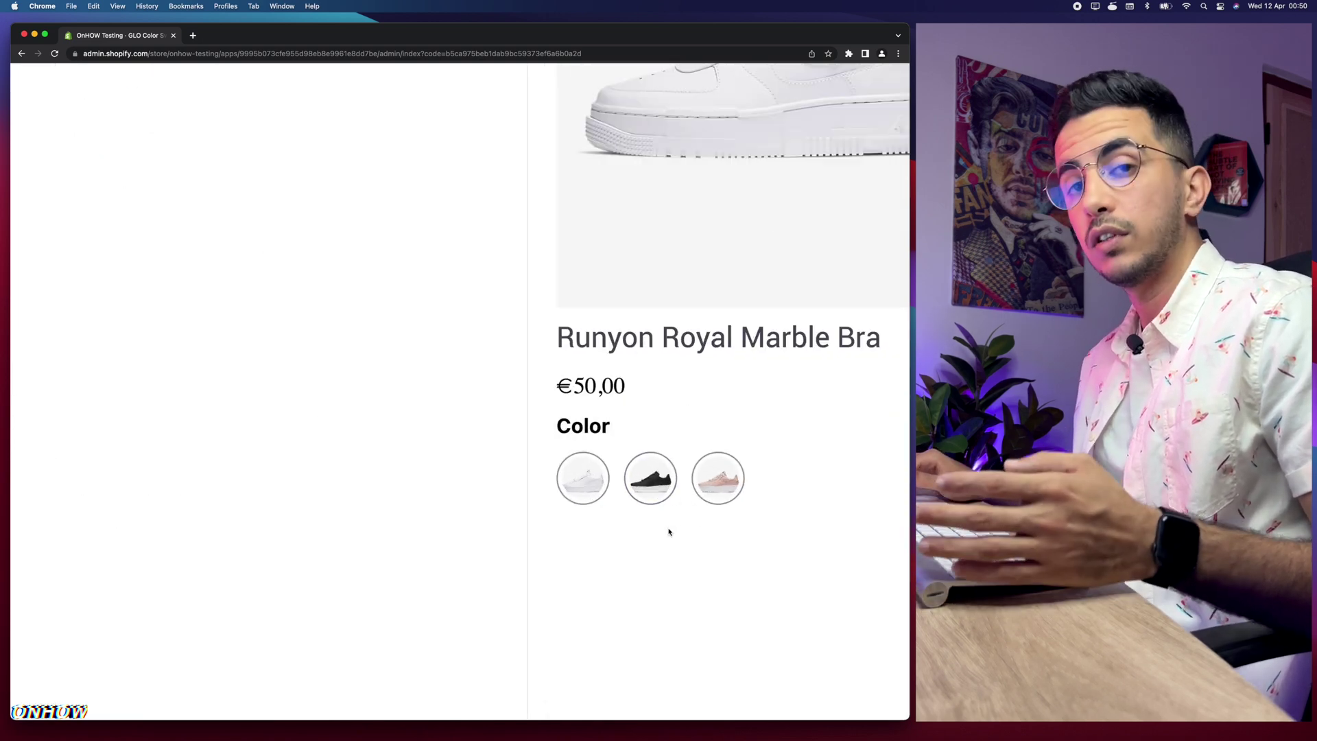
scroll(669, 532, down, 5)
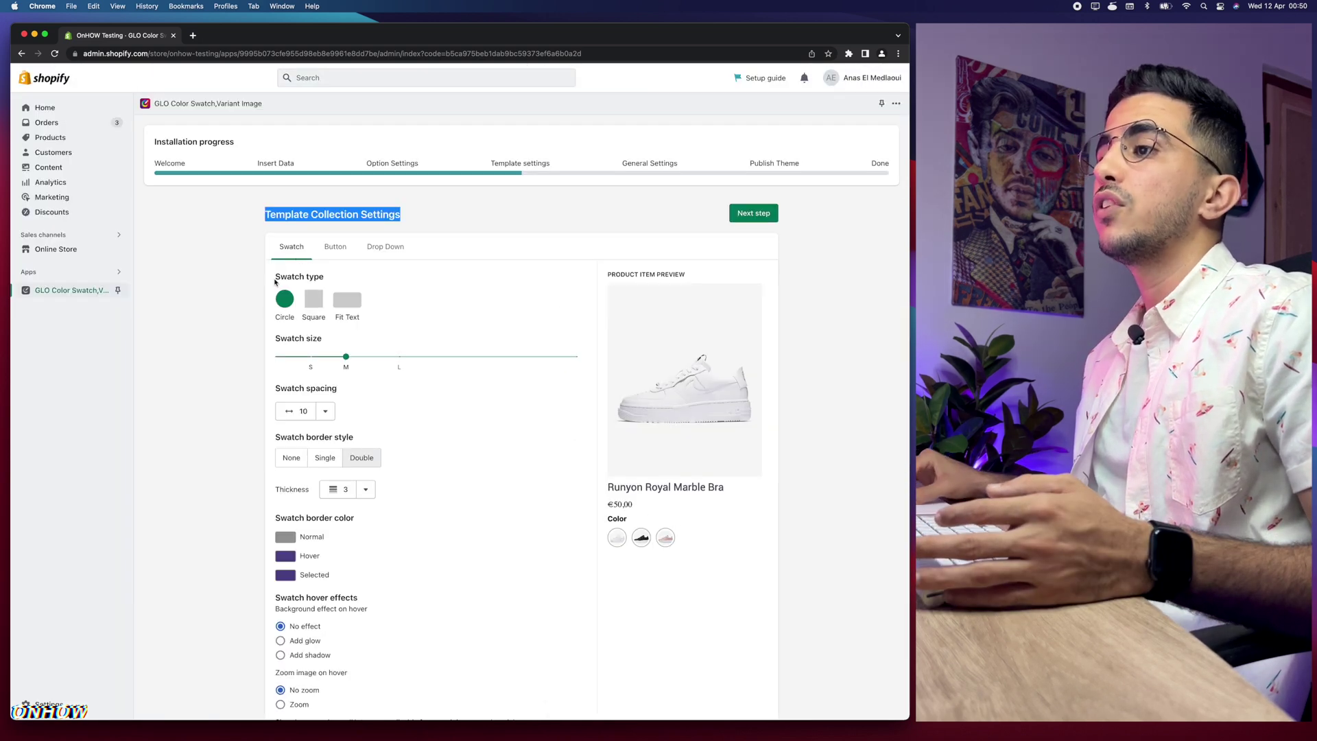
Try the Square swatch type for the collection template.
scroll(275, 275, up, 5)
drag(275, 276, 427, 279)
click(285, 303)
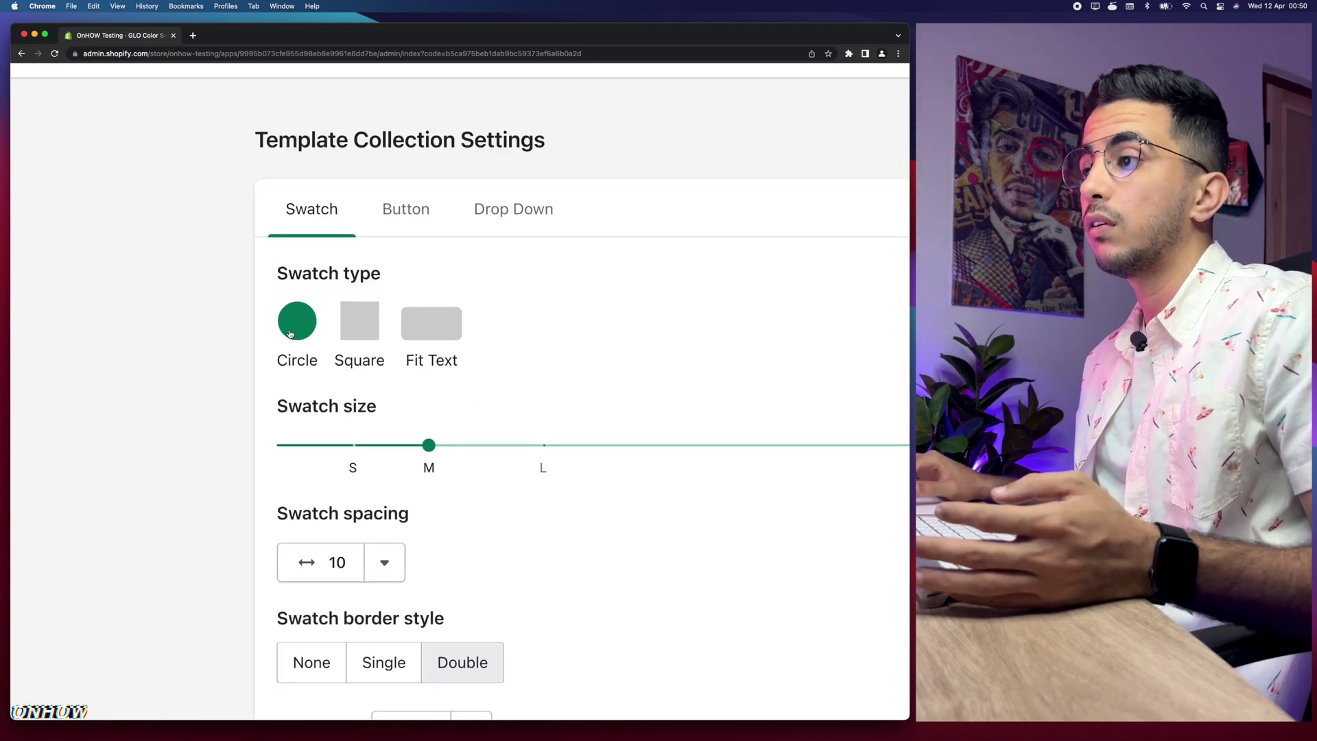
click(345, 335)
scroll(347, 337, down, 5)
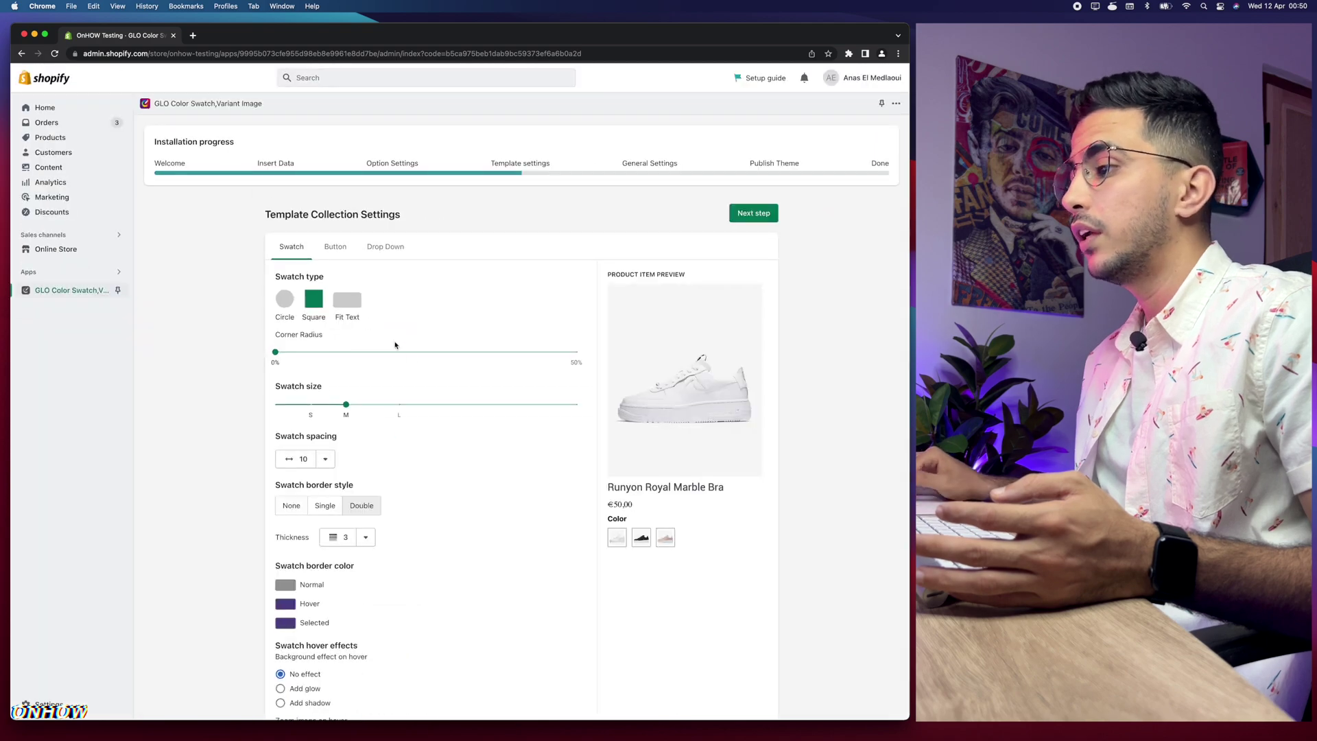
scroll(658, 537, up, 5)
scroll(617, 538, down, 5)
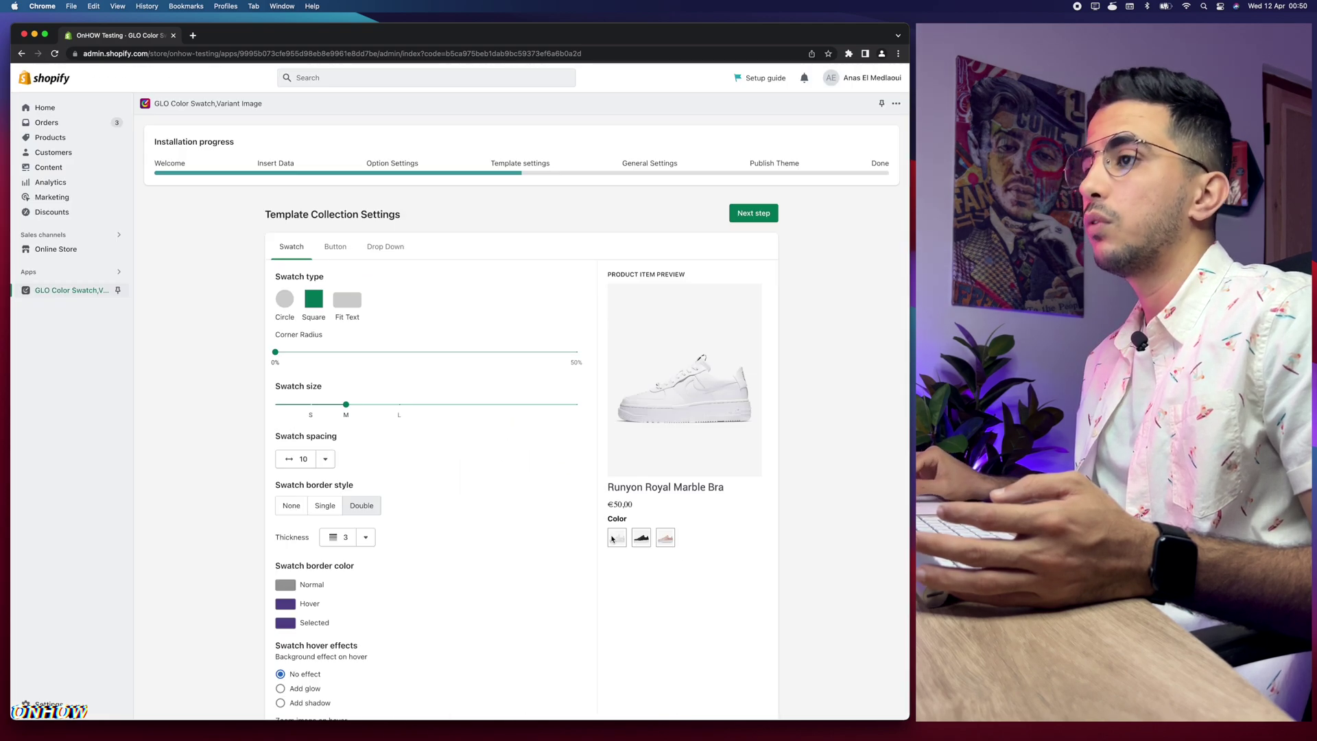
Set the swatch type to Circle and increase the swatch size slightly above M.
click(288, 299)
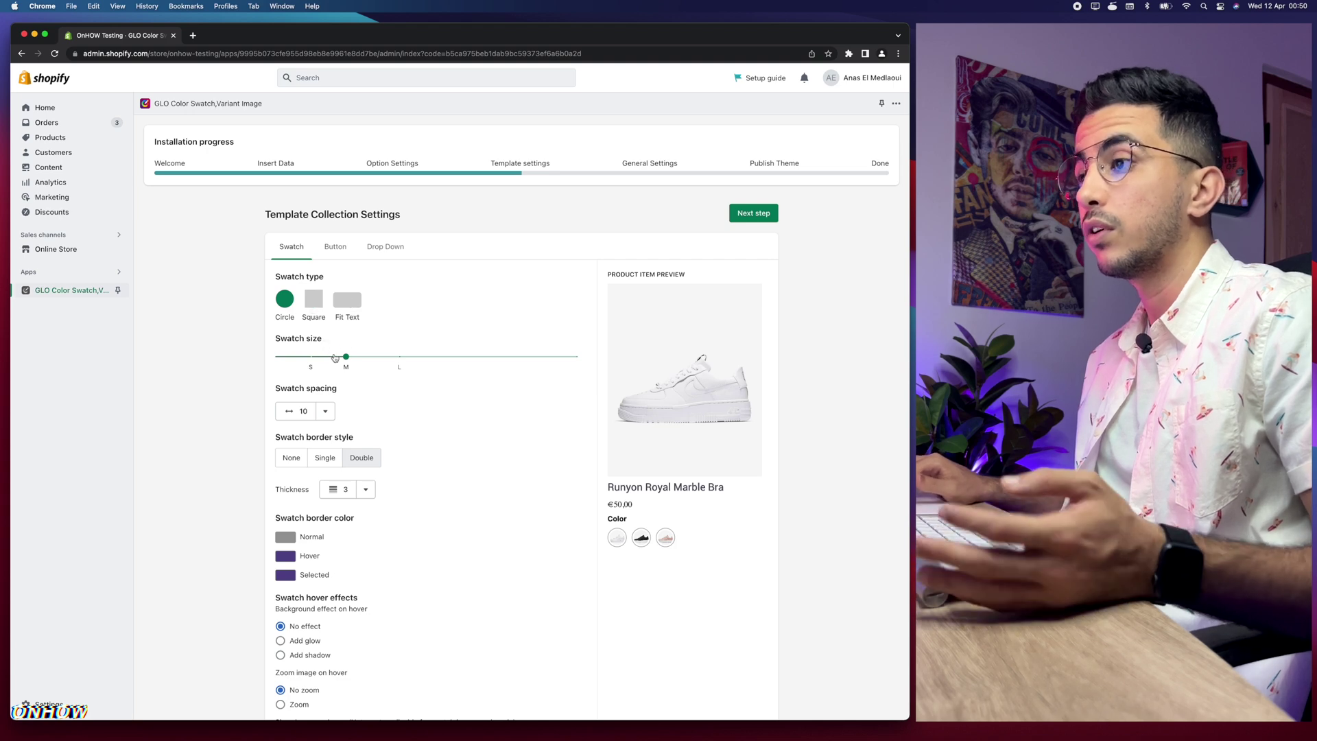
mouse_move(346, 357)
mouse_move(346, 358)
mouse_down()
mouse_move(560, 377)
mouse_move(309, 360)
mouse_move(357, 356)
mouse_up()
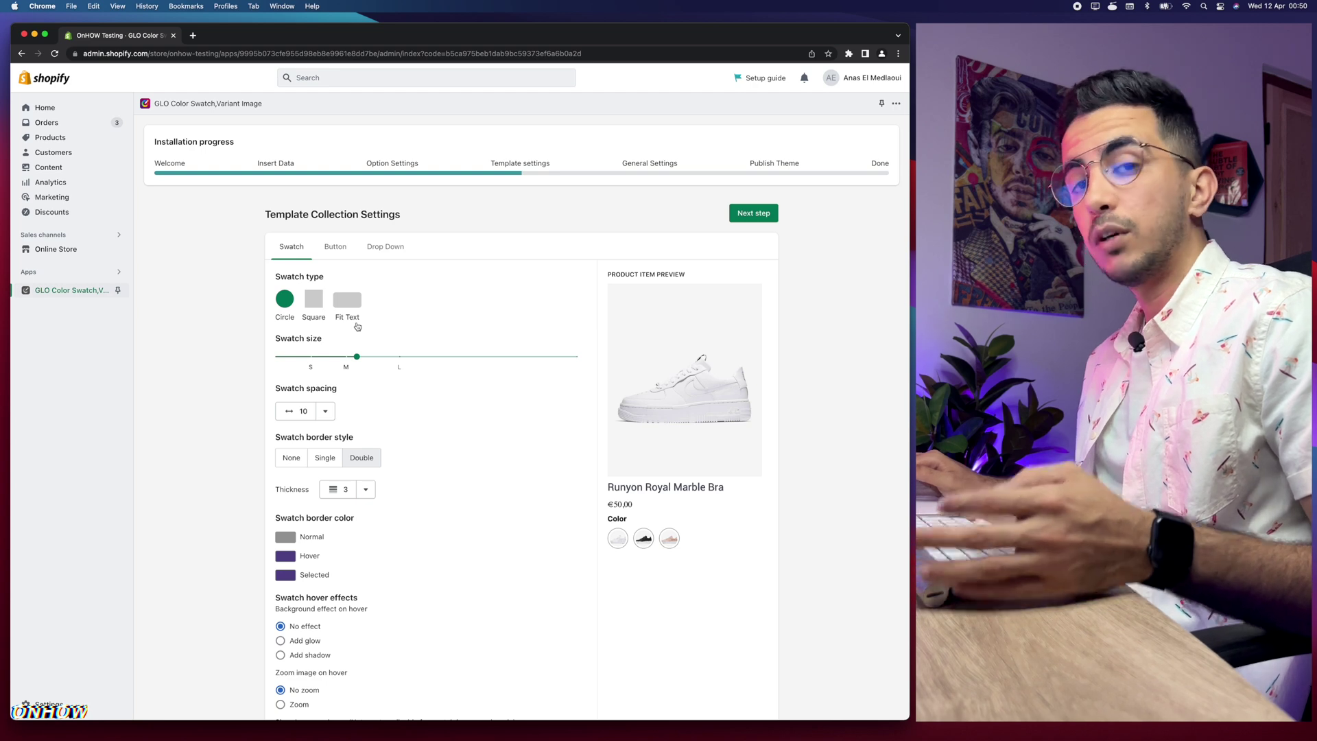
Try a swatch size well above L, reduce it to L, and open the swatch spacing for adjustment.
drag(356, 357, 490, 374)
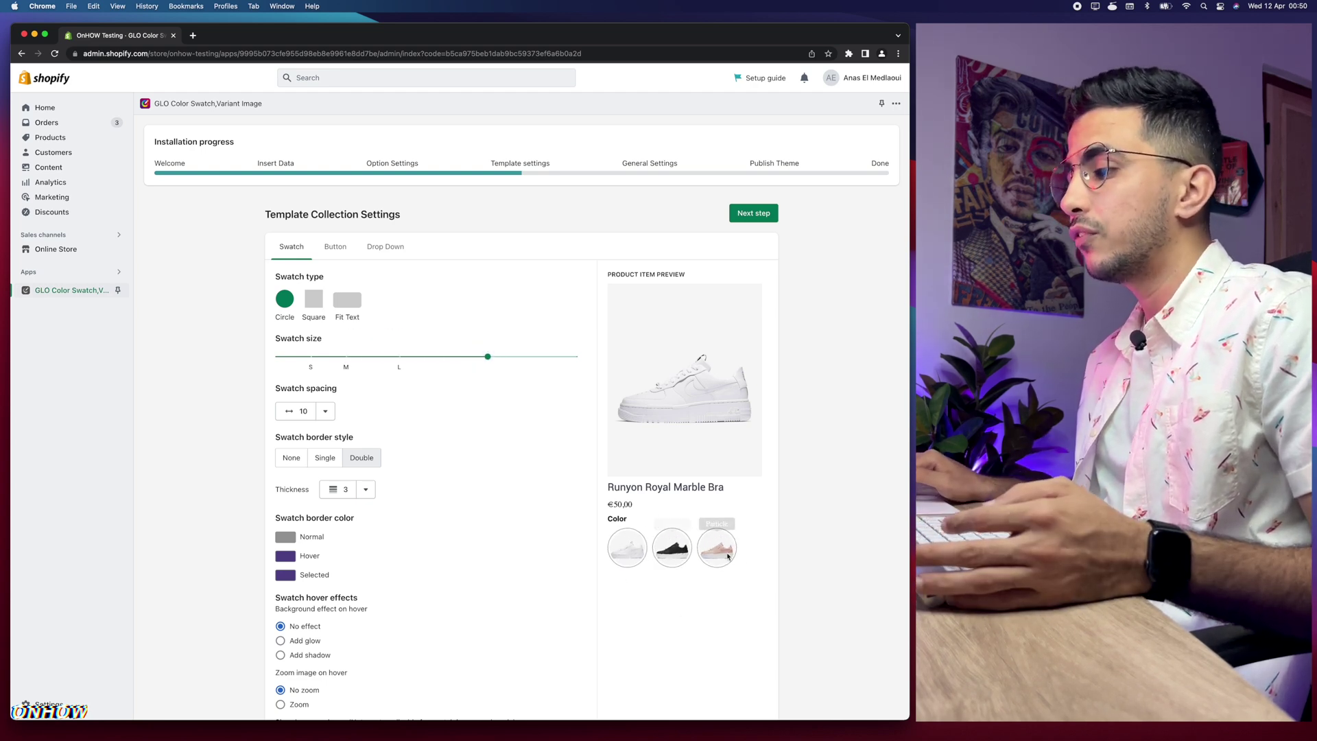
drag(487, 356, 386, 356)
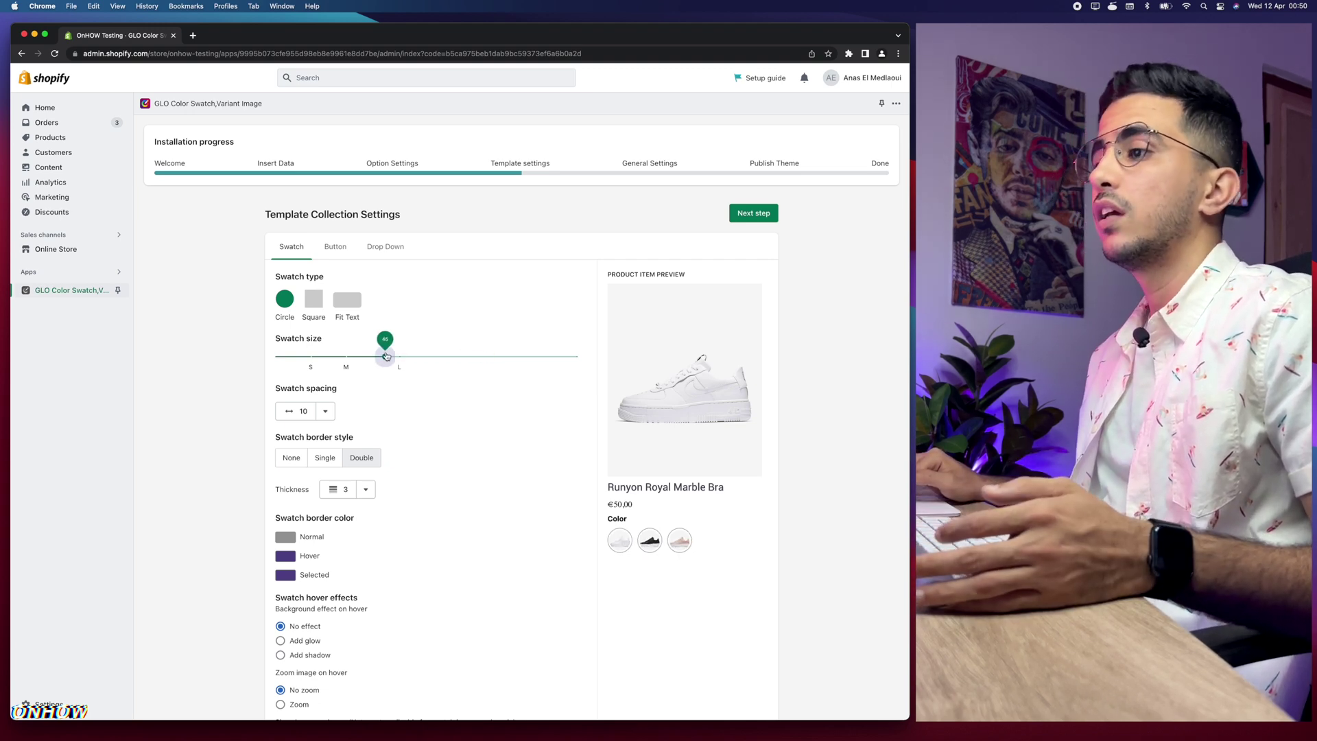
drag(386, 356, 399, 357)
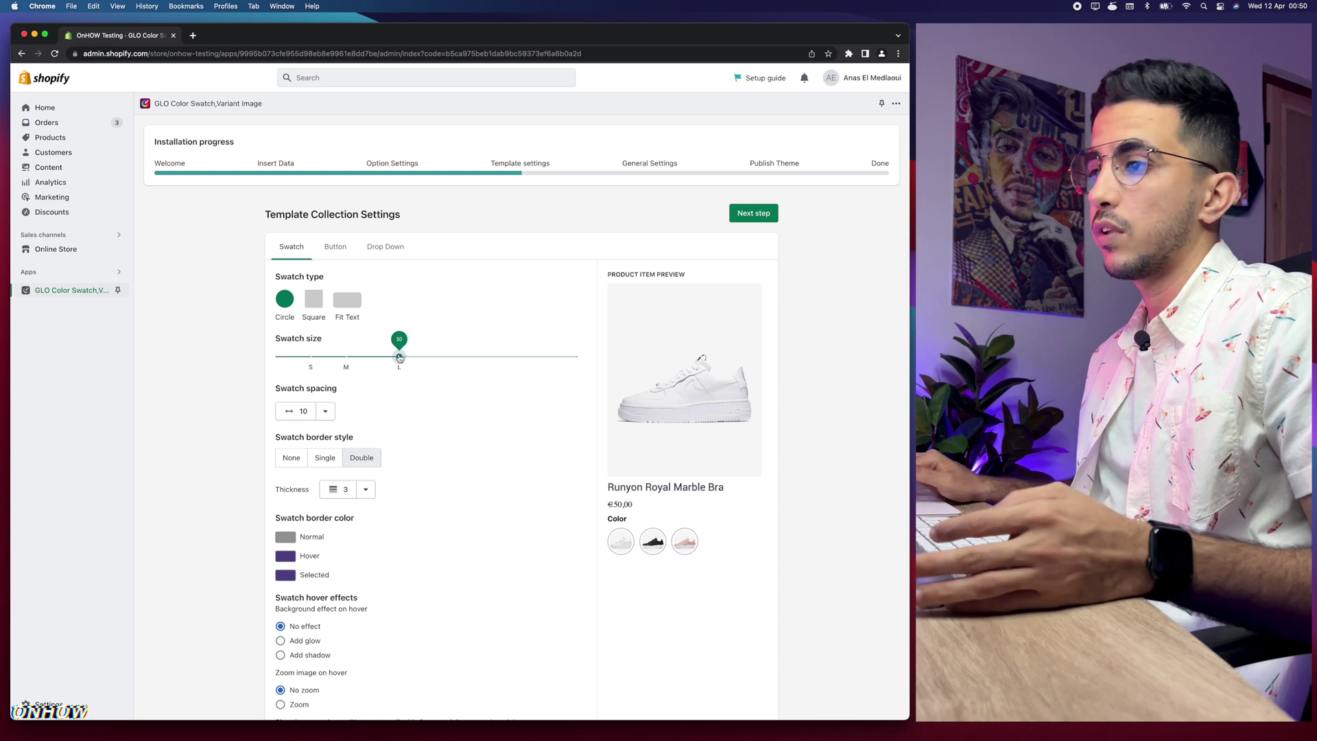
click(302, 411)
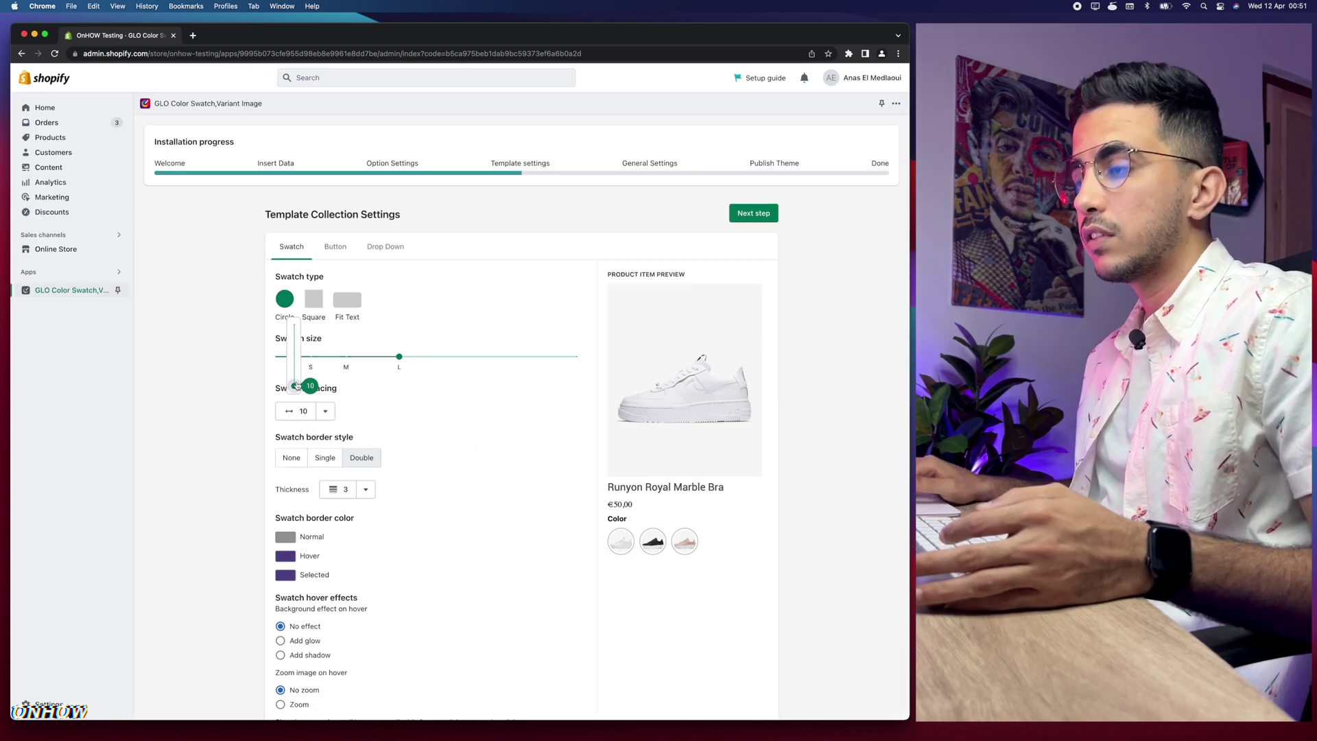
Set the collection template's swatch border style to Single with a thickness of 2.
drag(295, 386, 359, 455)
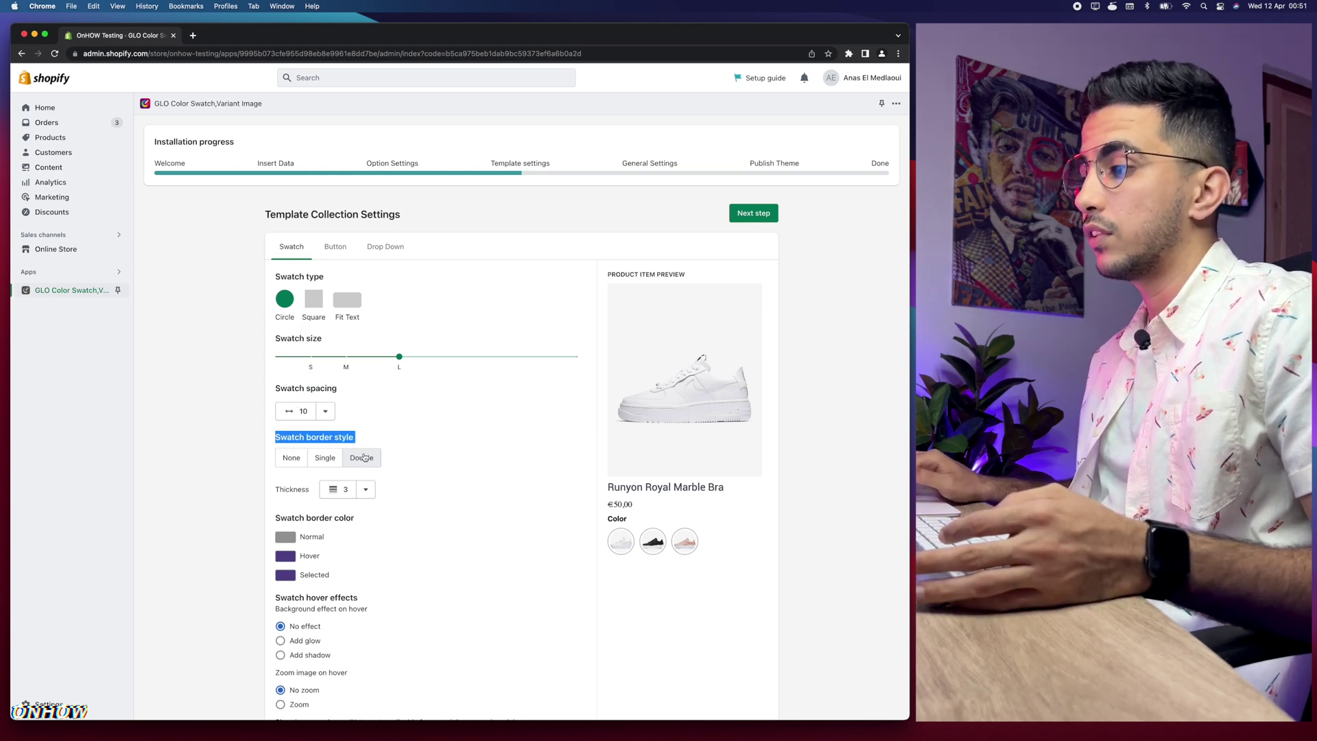
click(329, 456)
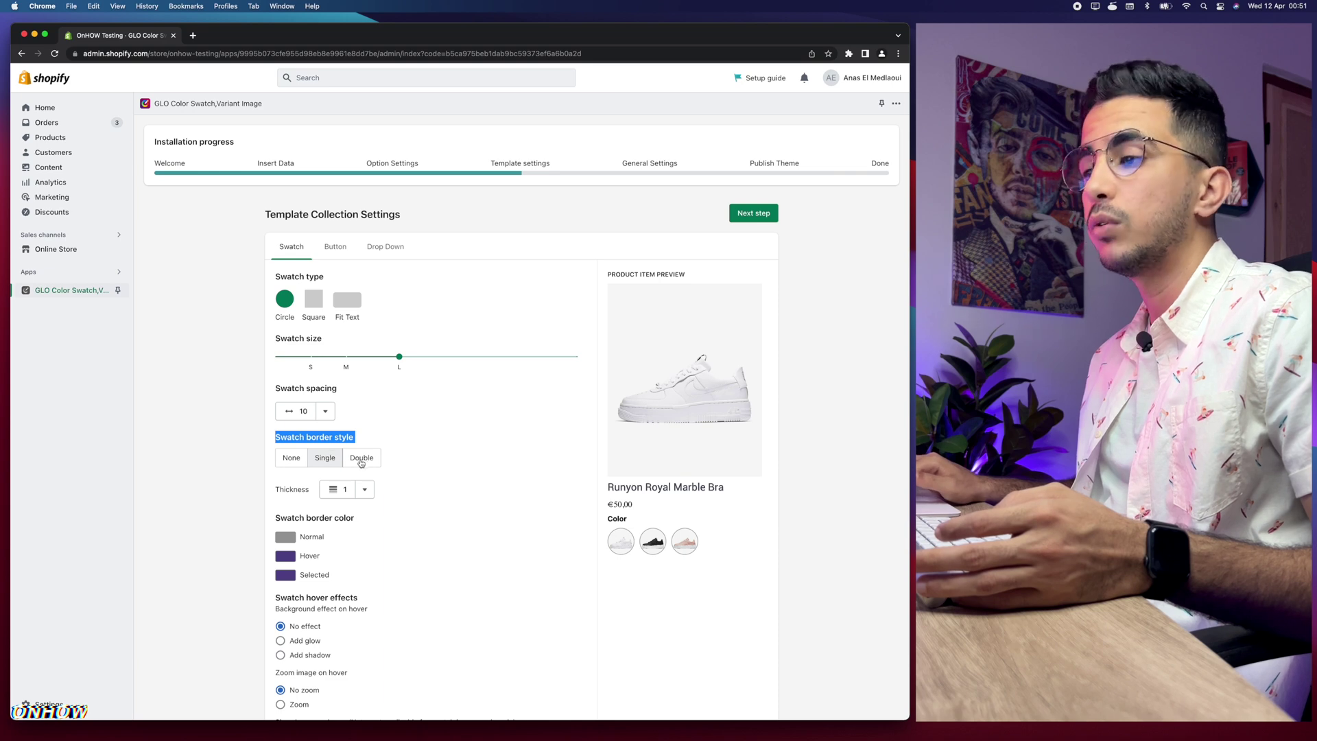
click(295, 474)
scroll(334, 294, down, 1)
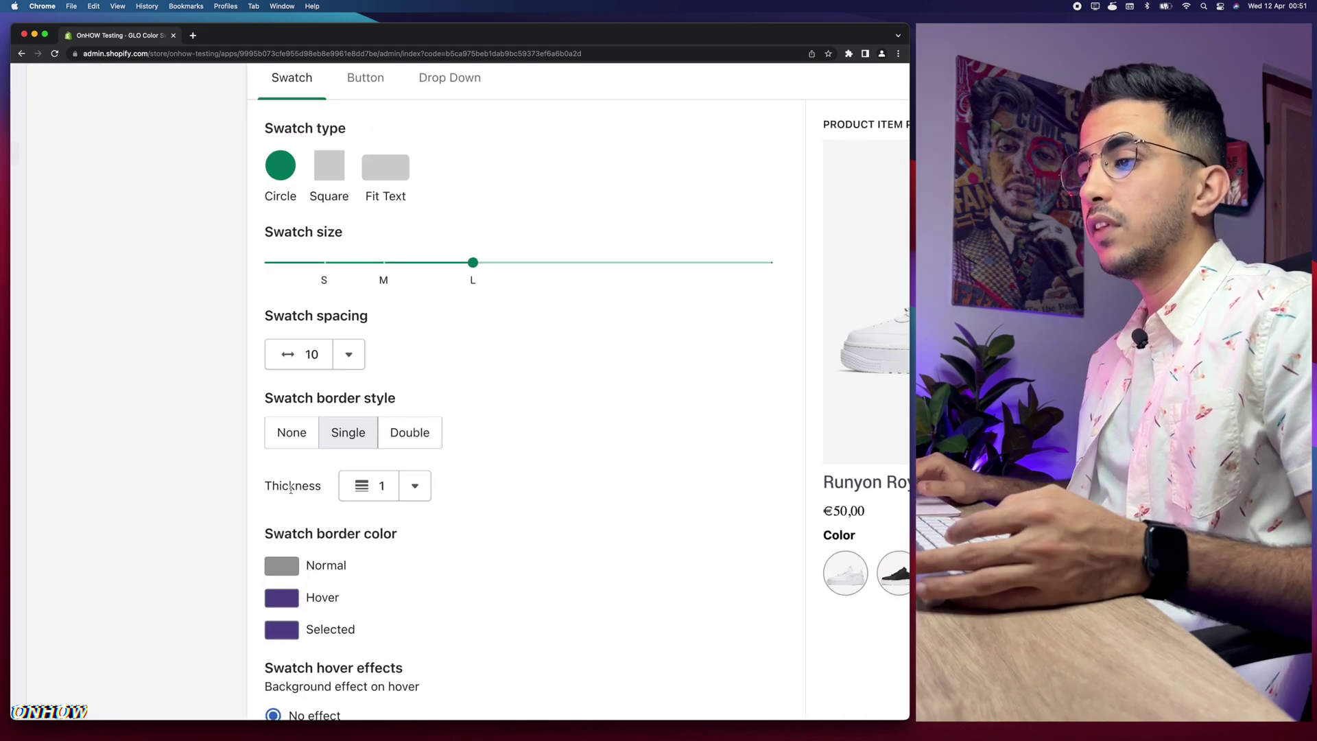
click(374, 717)
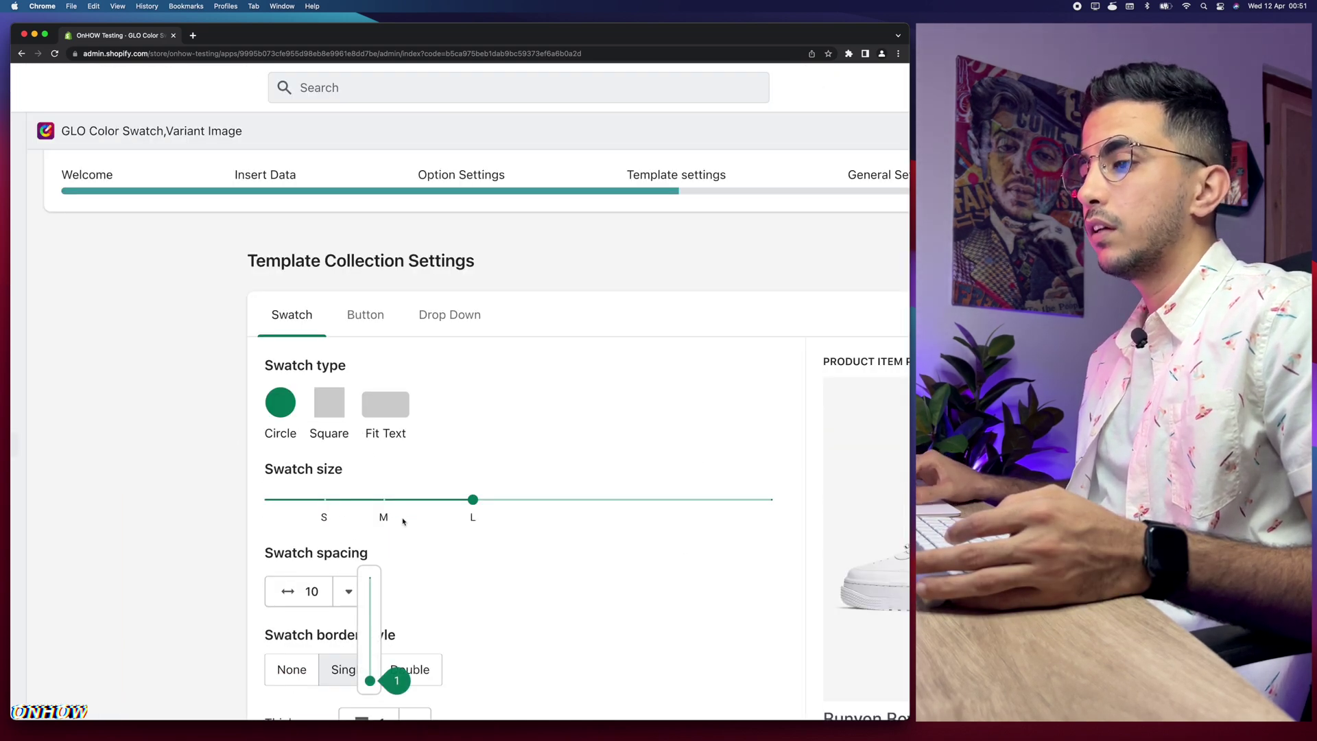
drag(338, 430, 340, 435)
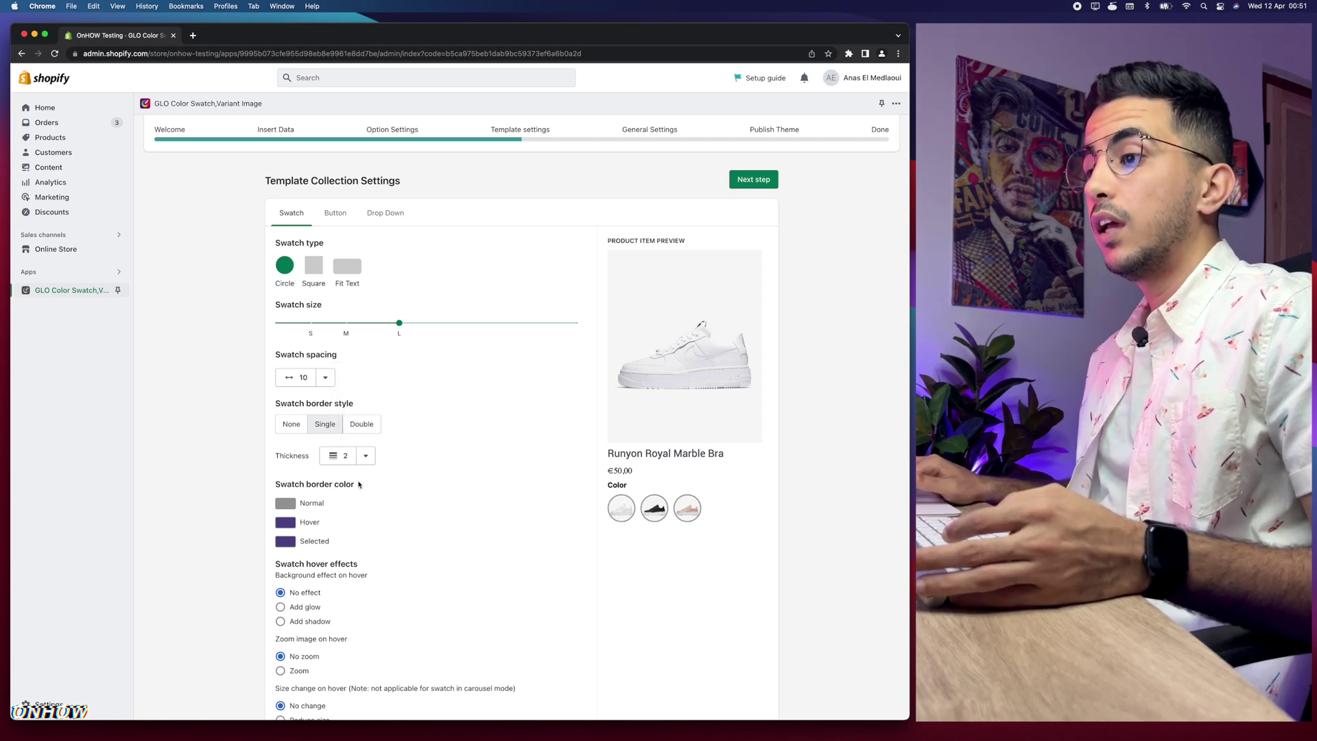
Examine the swatch borders in the product preview and open the Normal swatch border color for editing.
drag(275, 486, 391, 489)
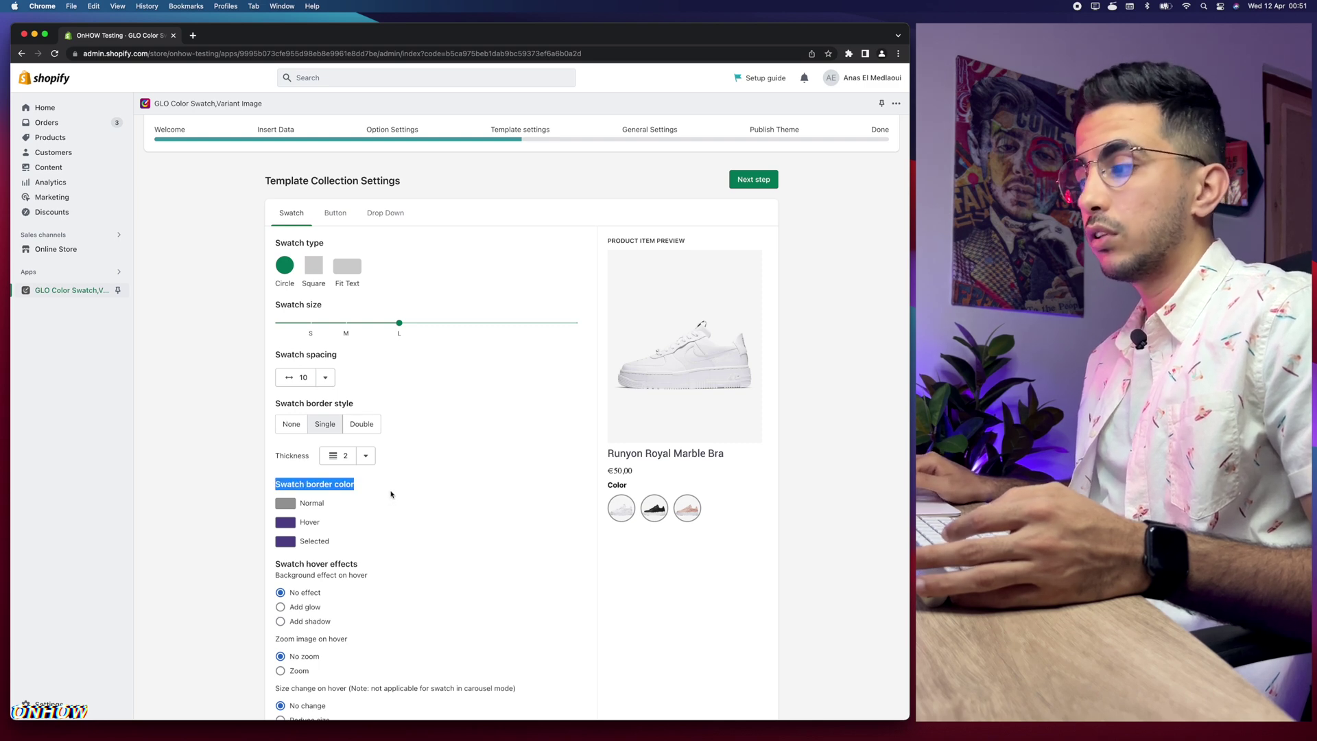
scroll(628, 511, up, 5)
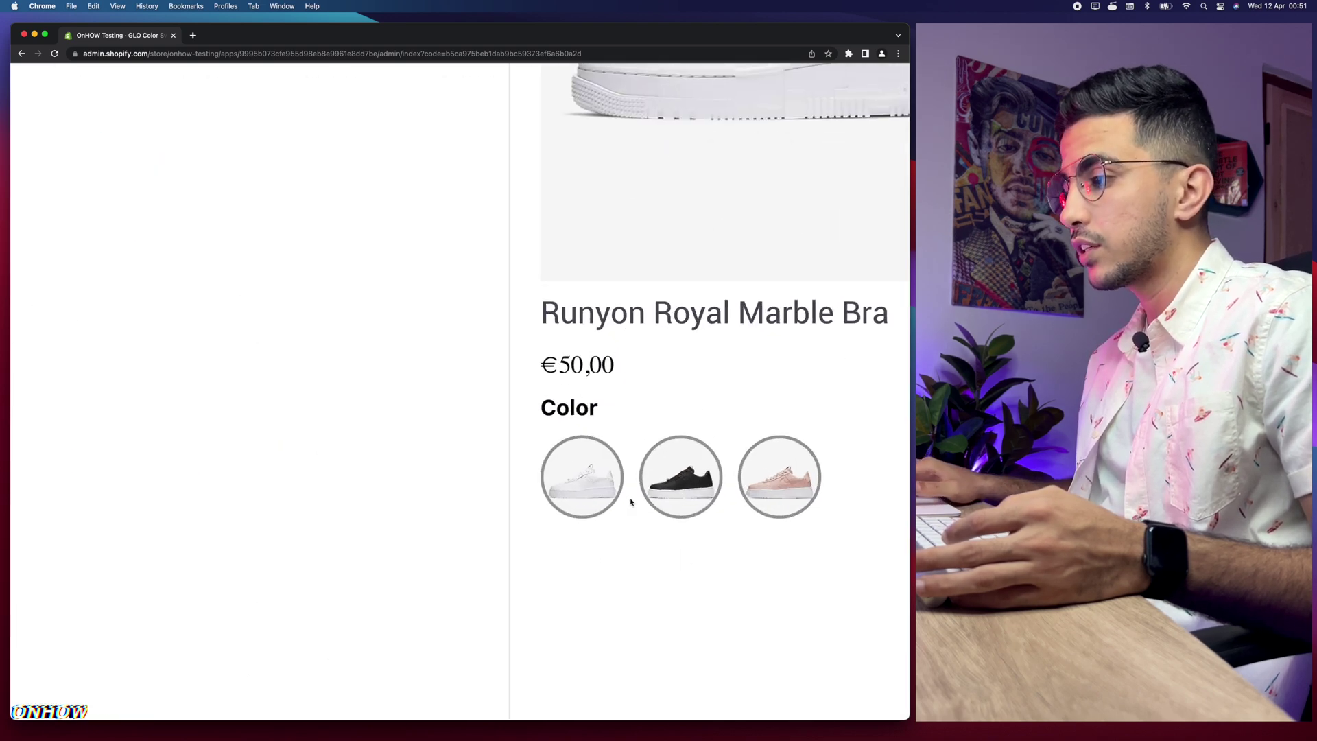
scroll(593, 516, down, 5)
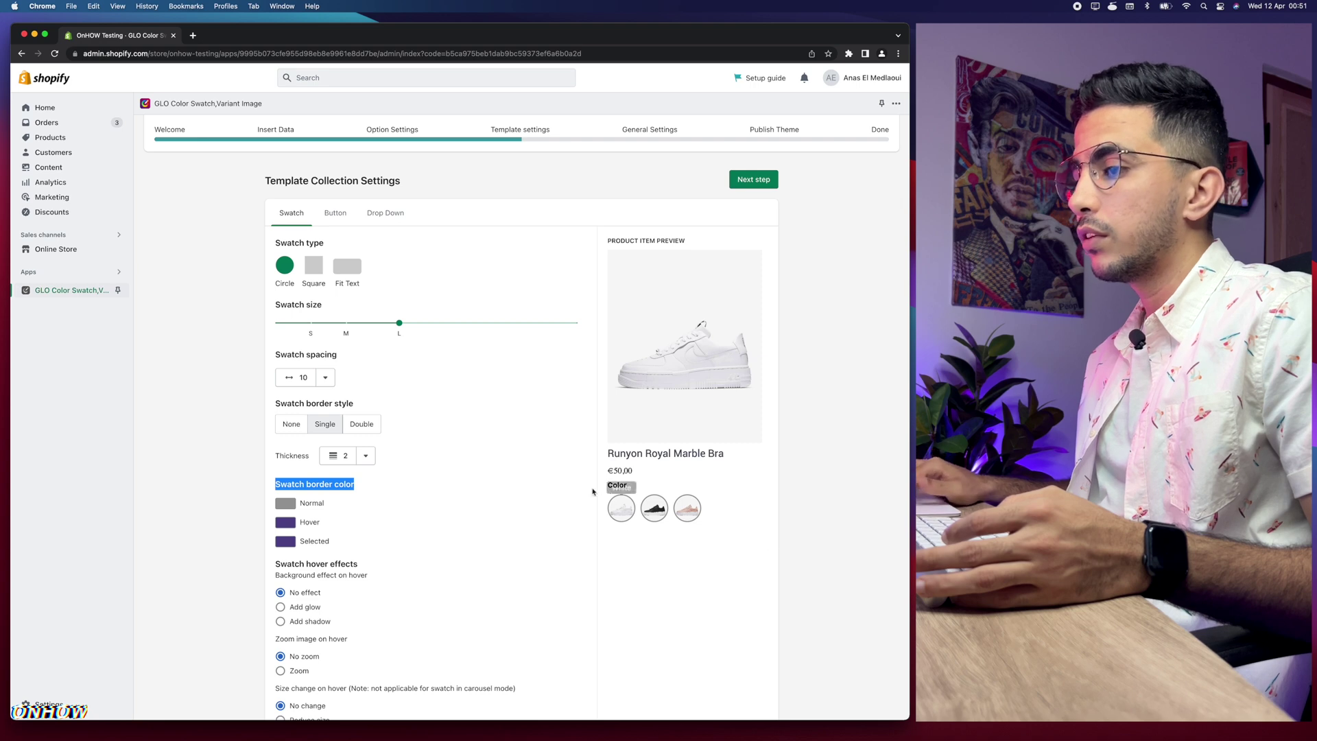
click(284, 505)
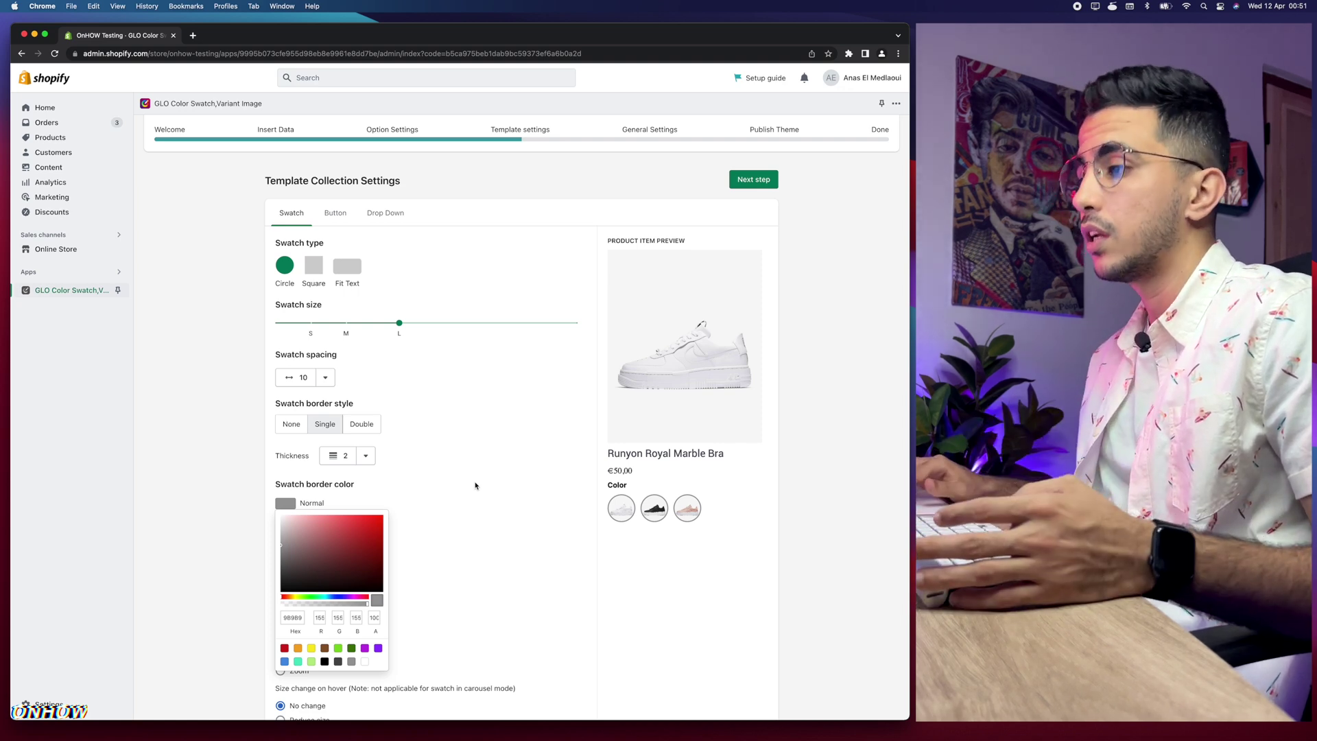
click(477, 520)
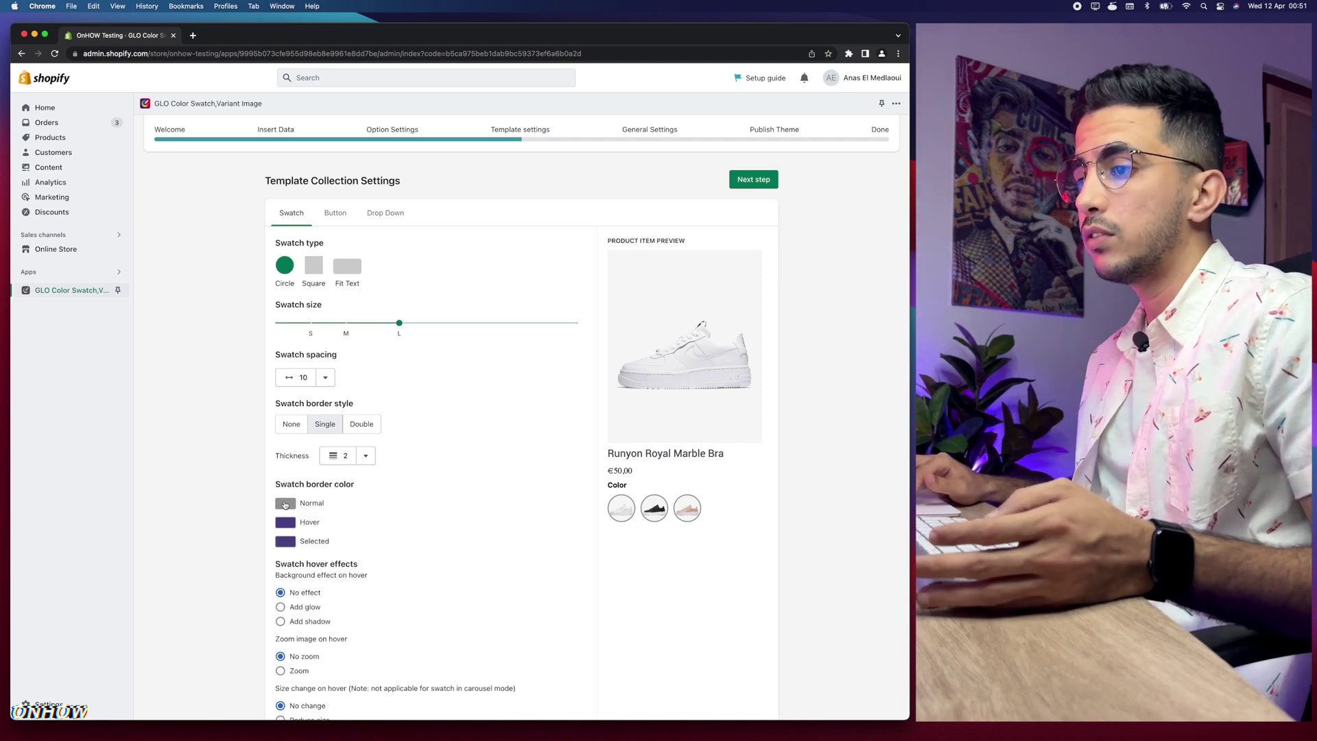
click(285, 505)
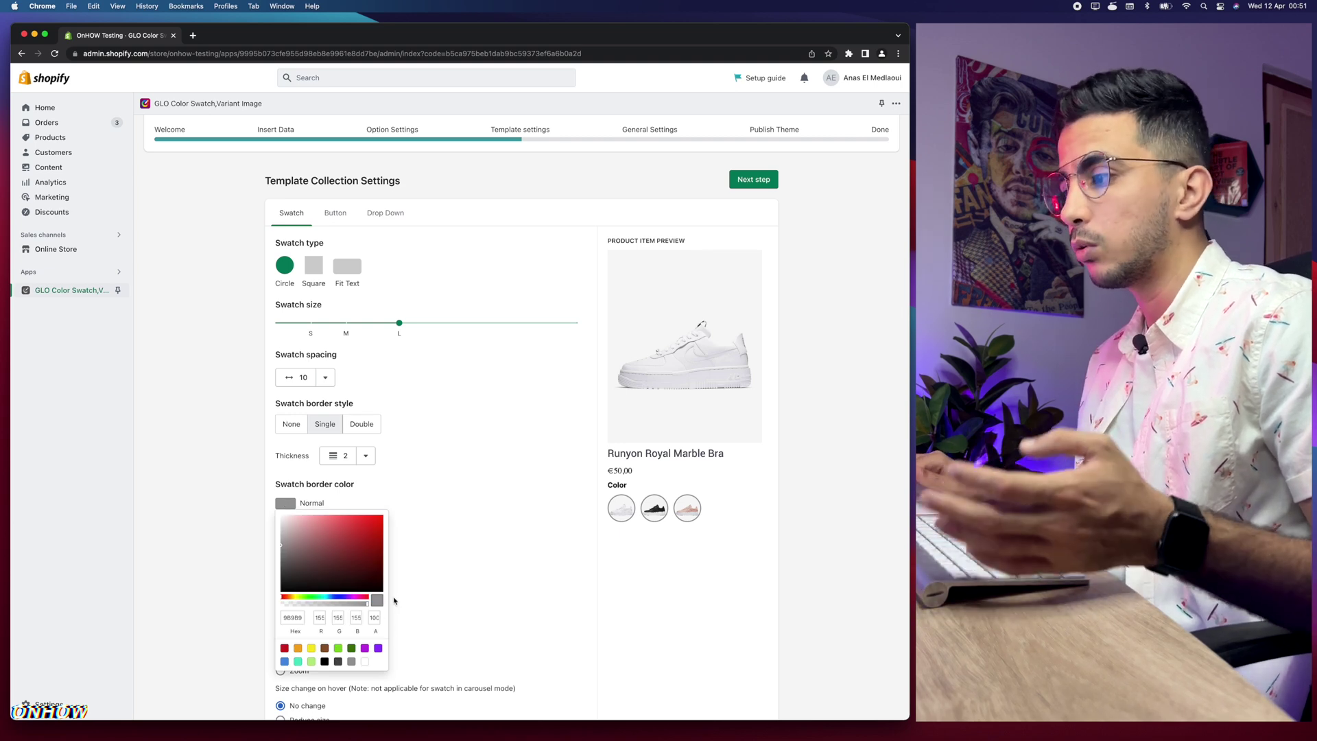
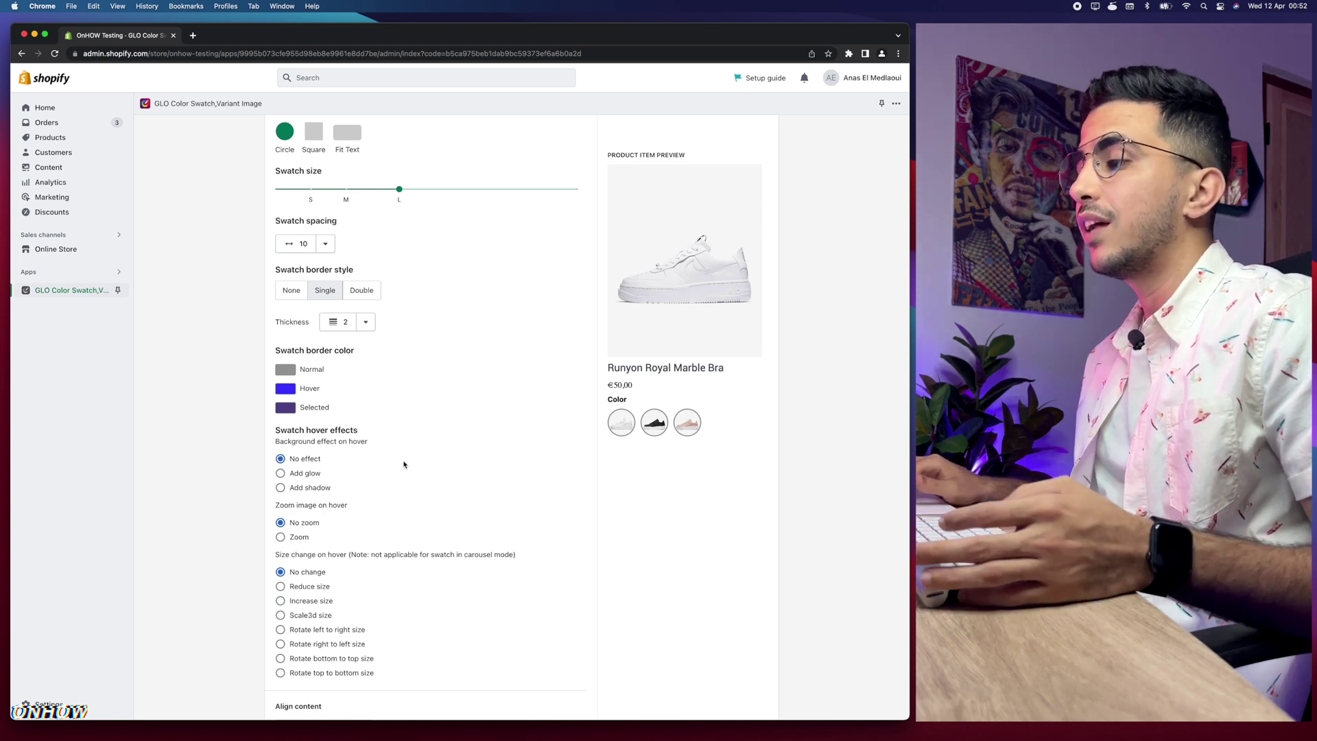
Set the collection swatch hover effects to Add glow, Zoom for the image and Increase size.
click(280, 475)
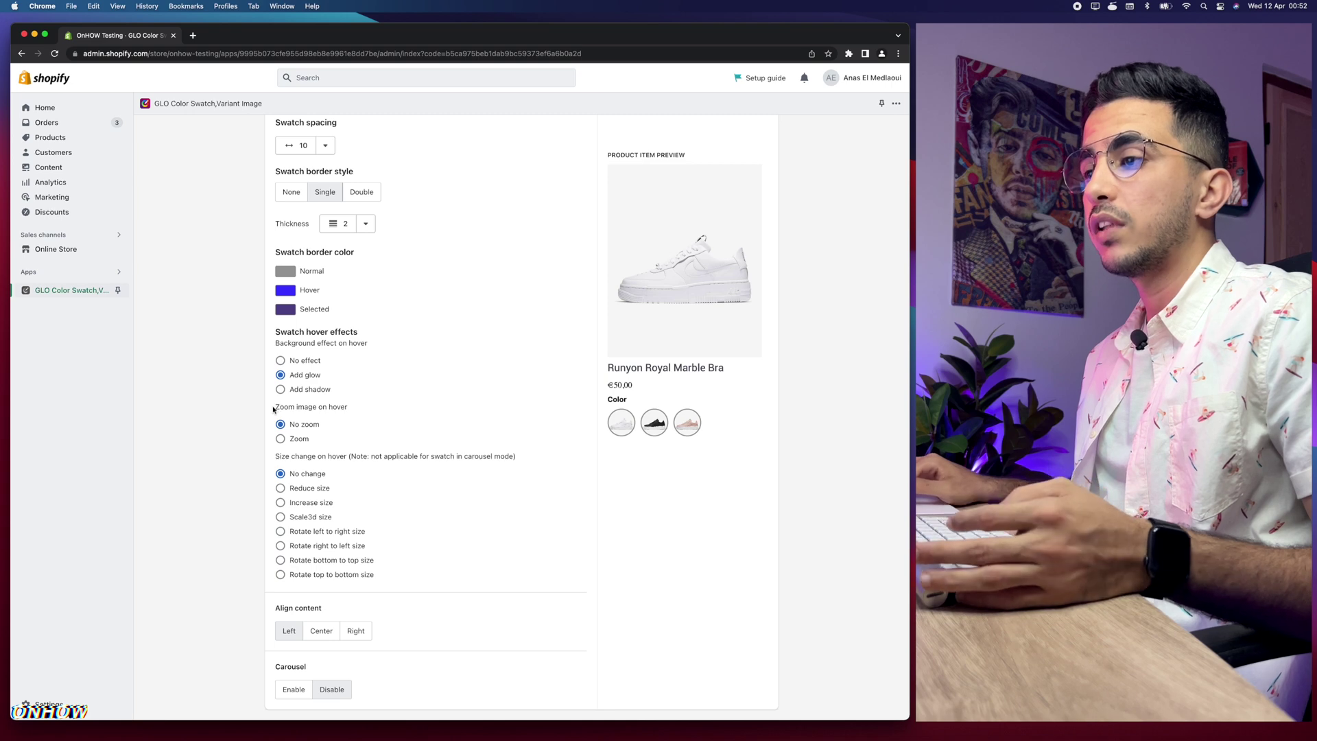
drag(273, 409, 379, 411)
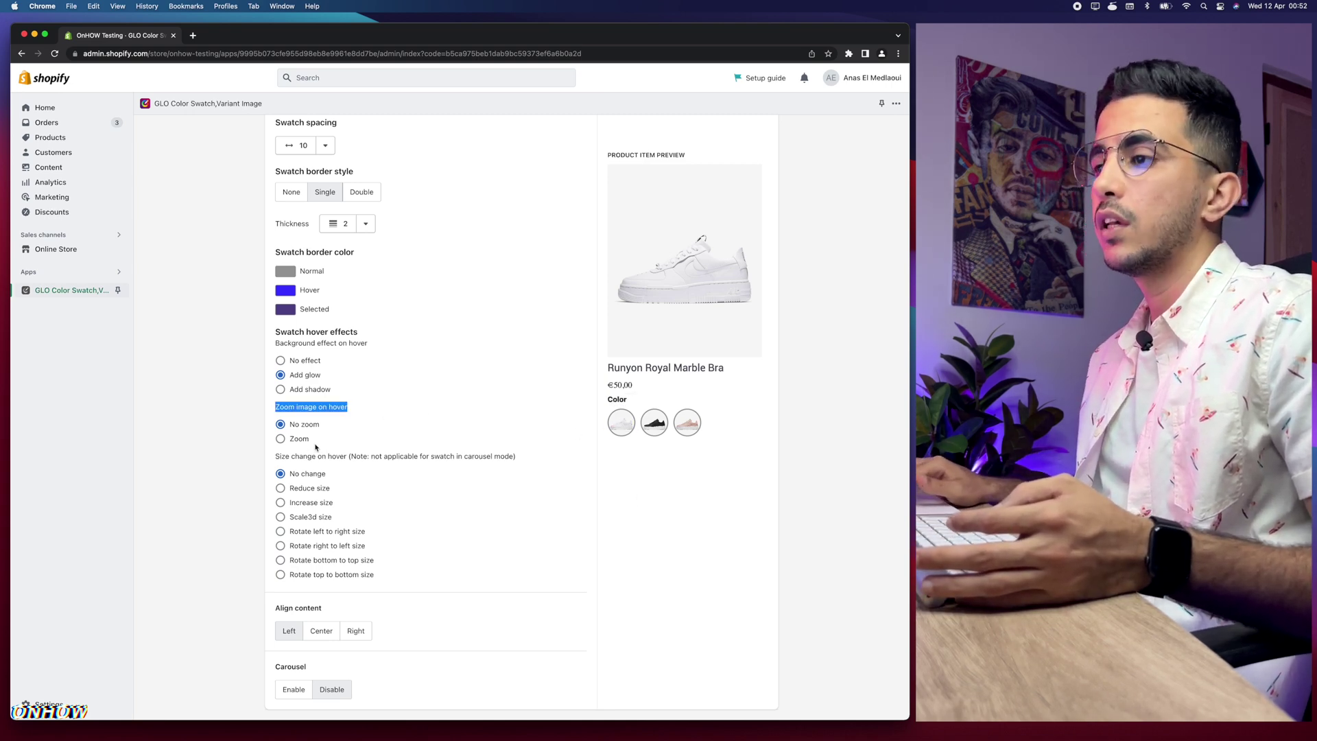
click(280, 439)
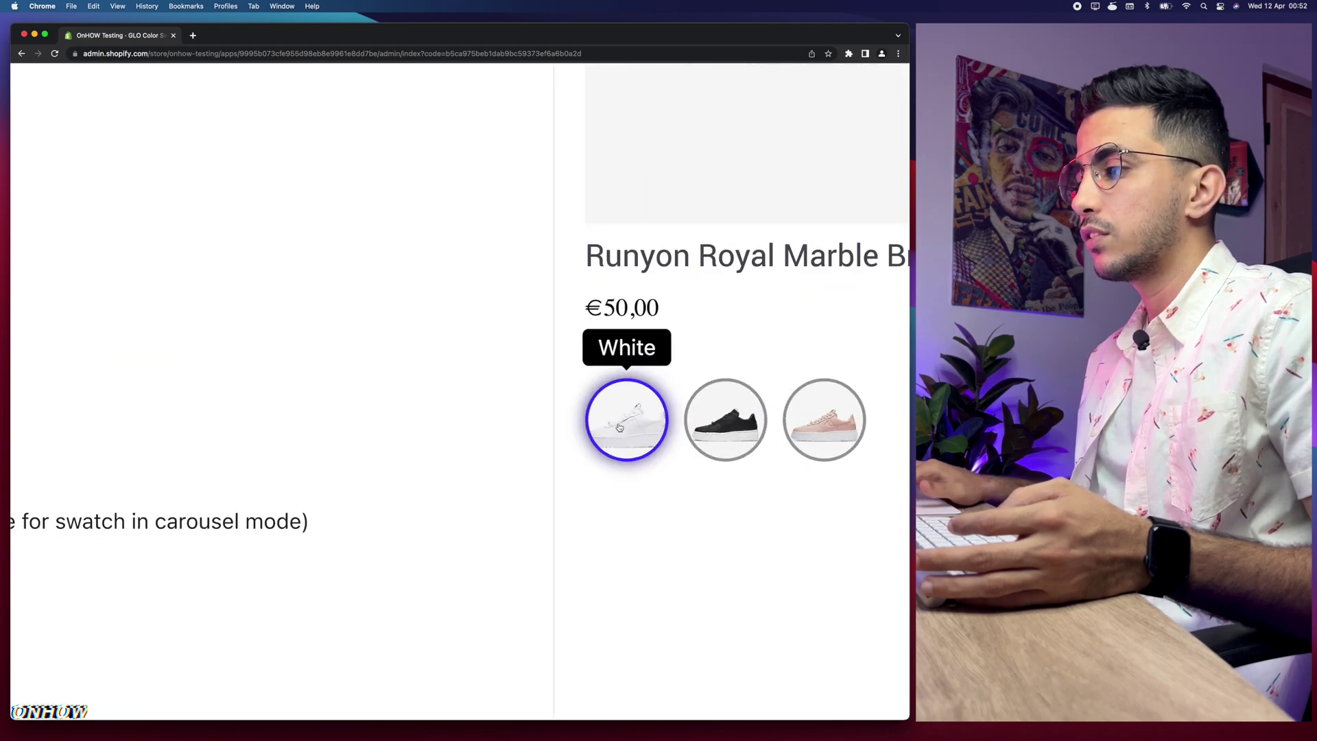
scroll(682, 537, right, 5)
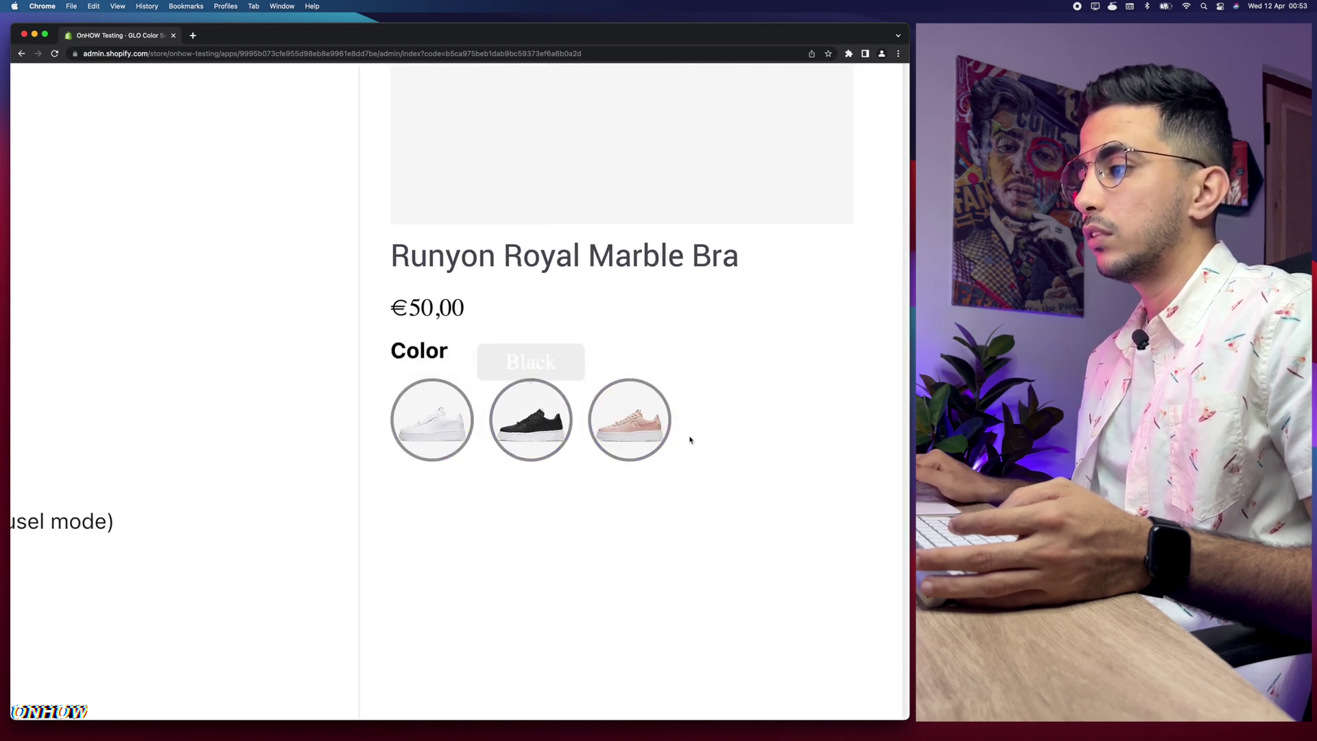
scroll(626, 419, down, 5)
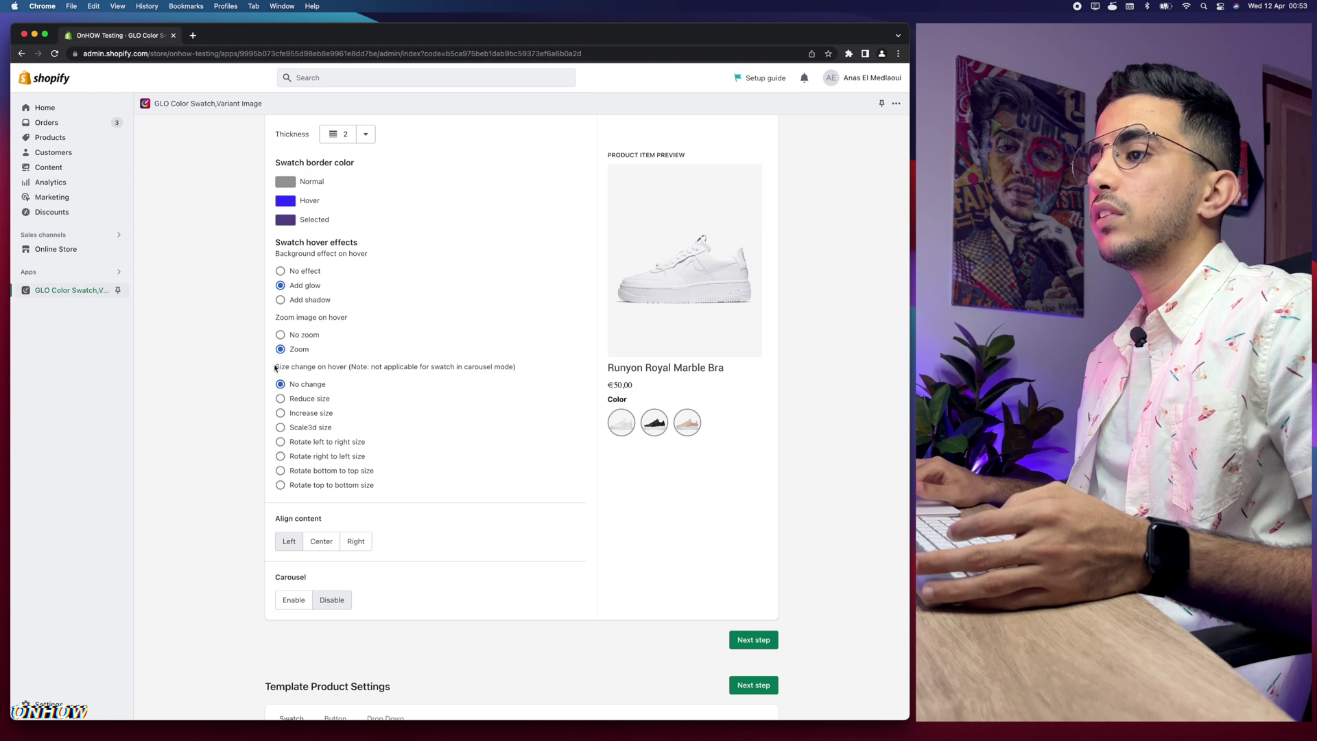
drag(275, 368, 349, 374)
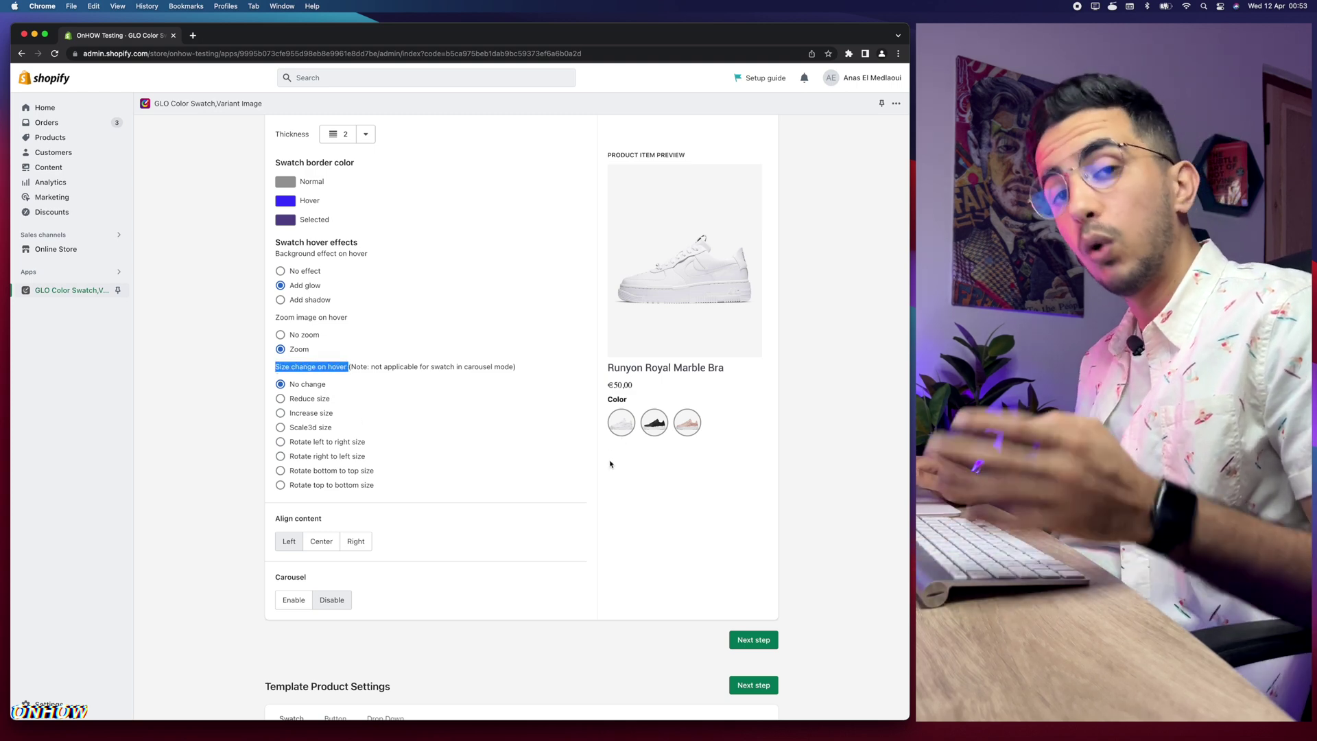
click(280, 414)
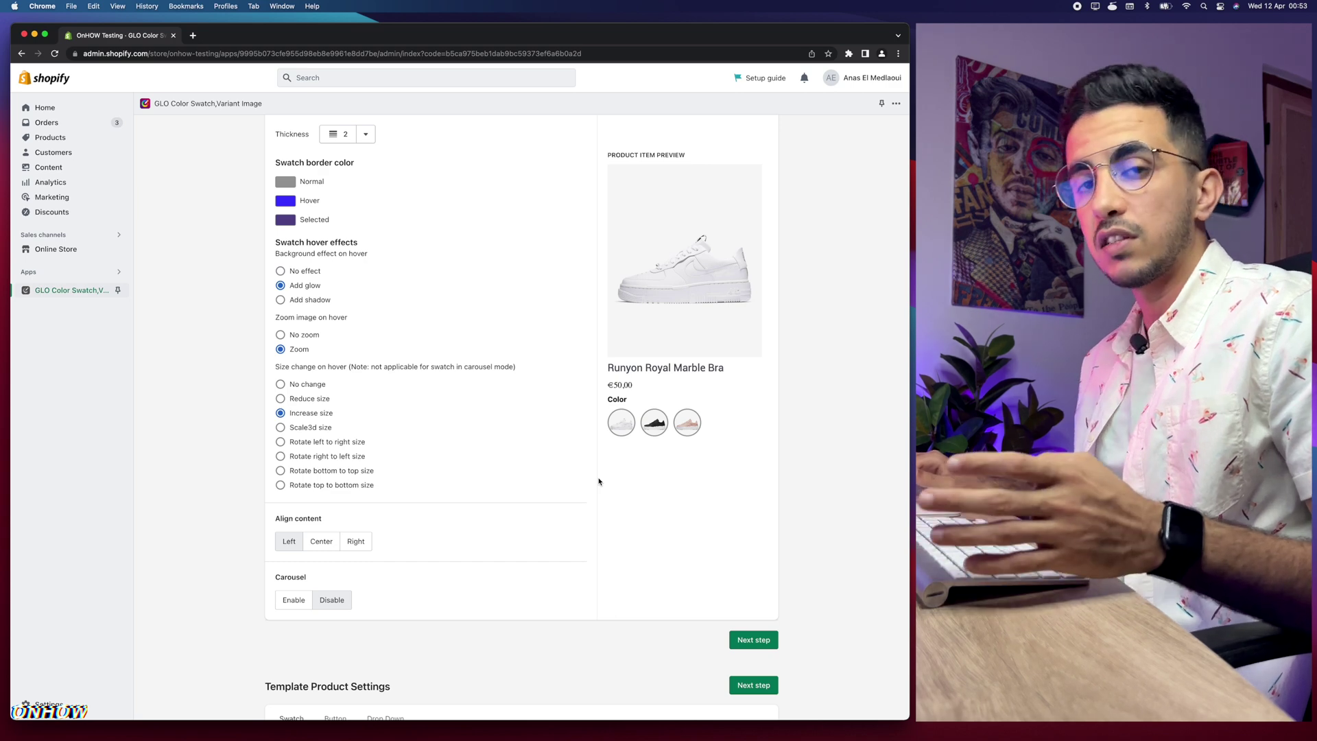
Try Center content alignment and the enabled carousel, restoring Left alignment and the disabled carousel.
scroll(205, 507, down, 3)
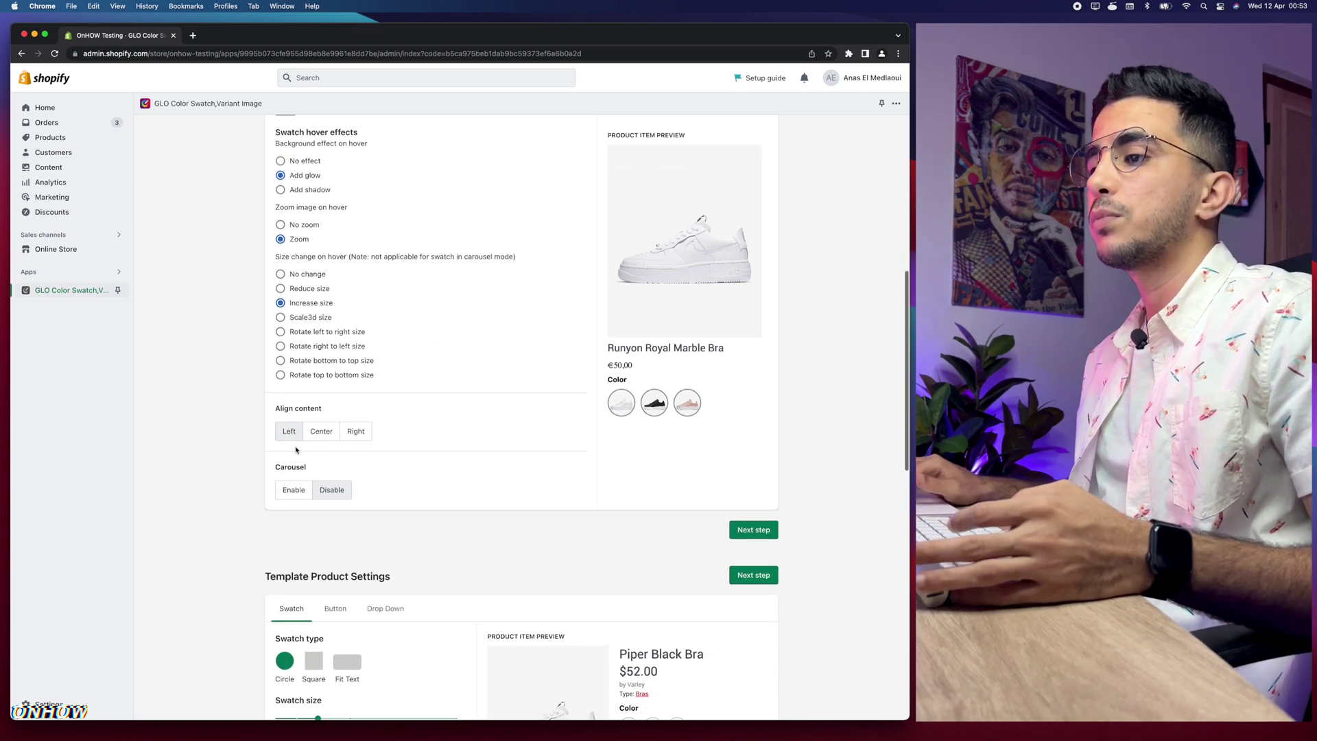
click(322, 430)
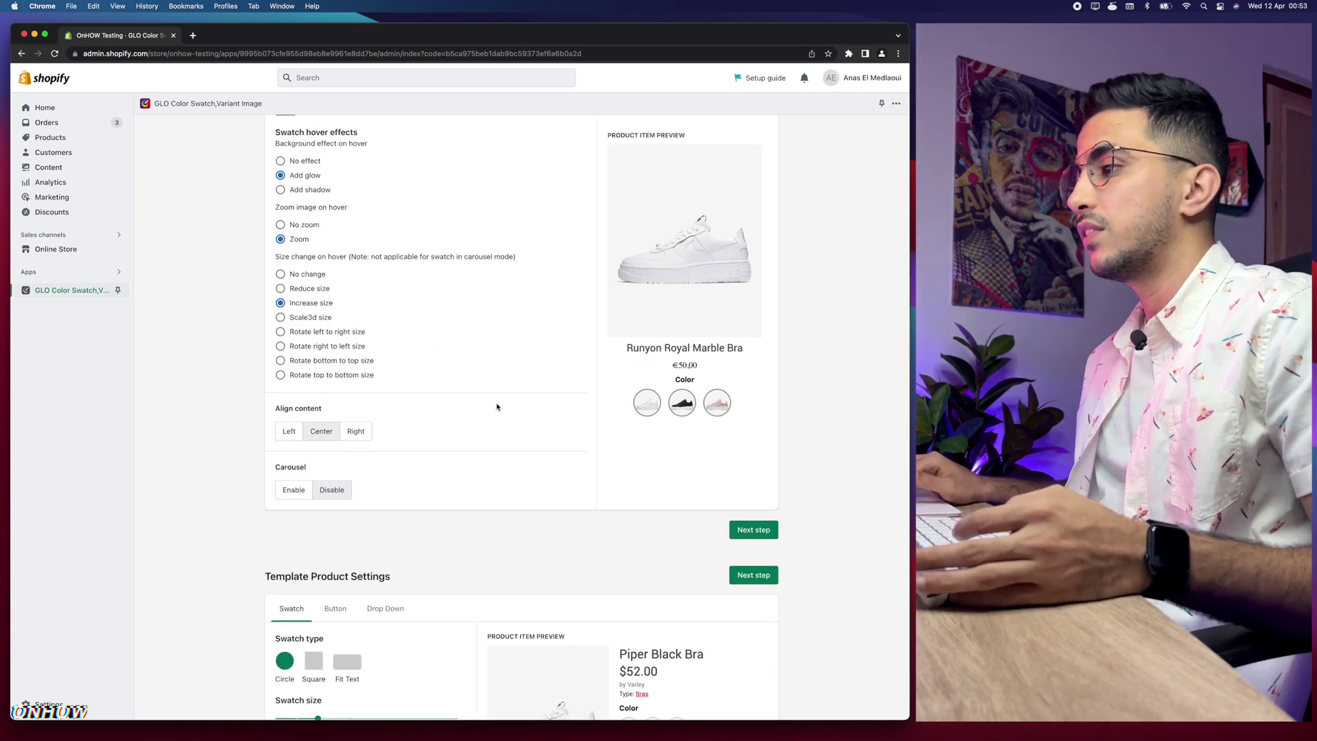
click(294, 433)
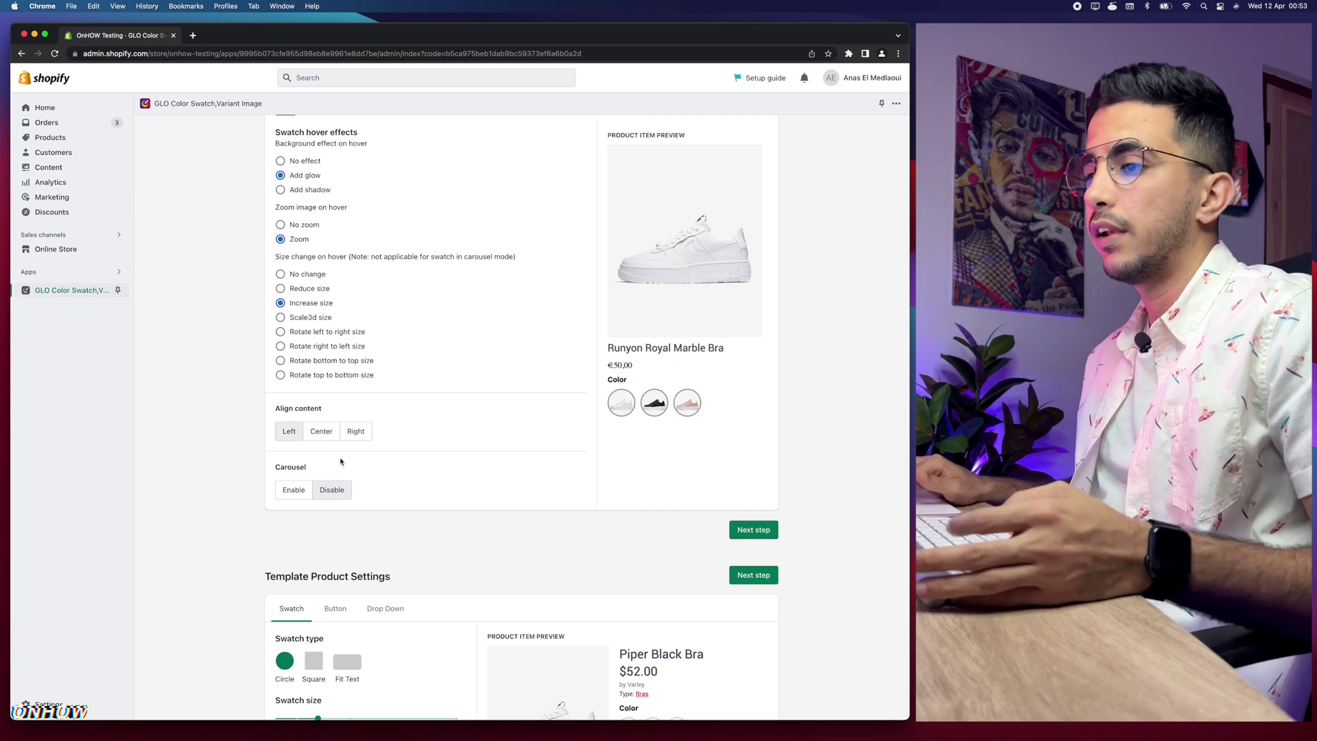
click(292, 489)
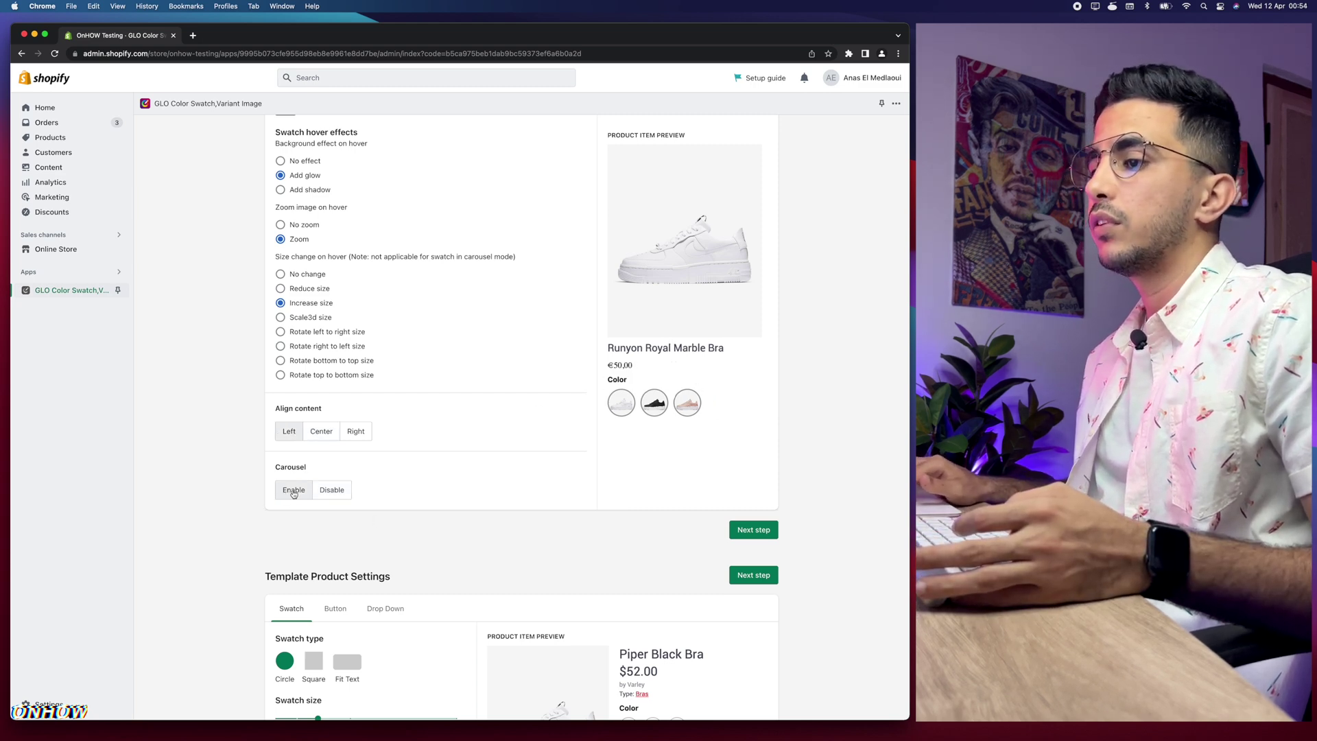
click(331, 490)
Compare the Template Product Settings and their product preview with the Template Collection Settings.
scroll(500, 547, down, 3)
scroll(500, 547, down, 2)
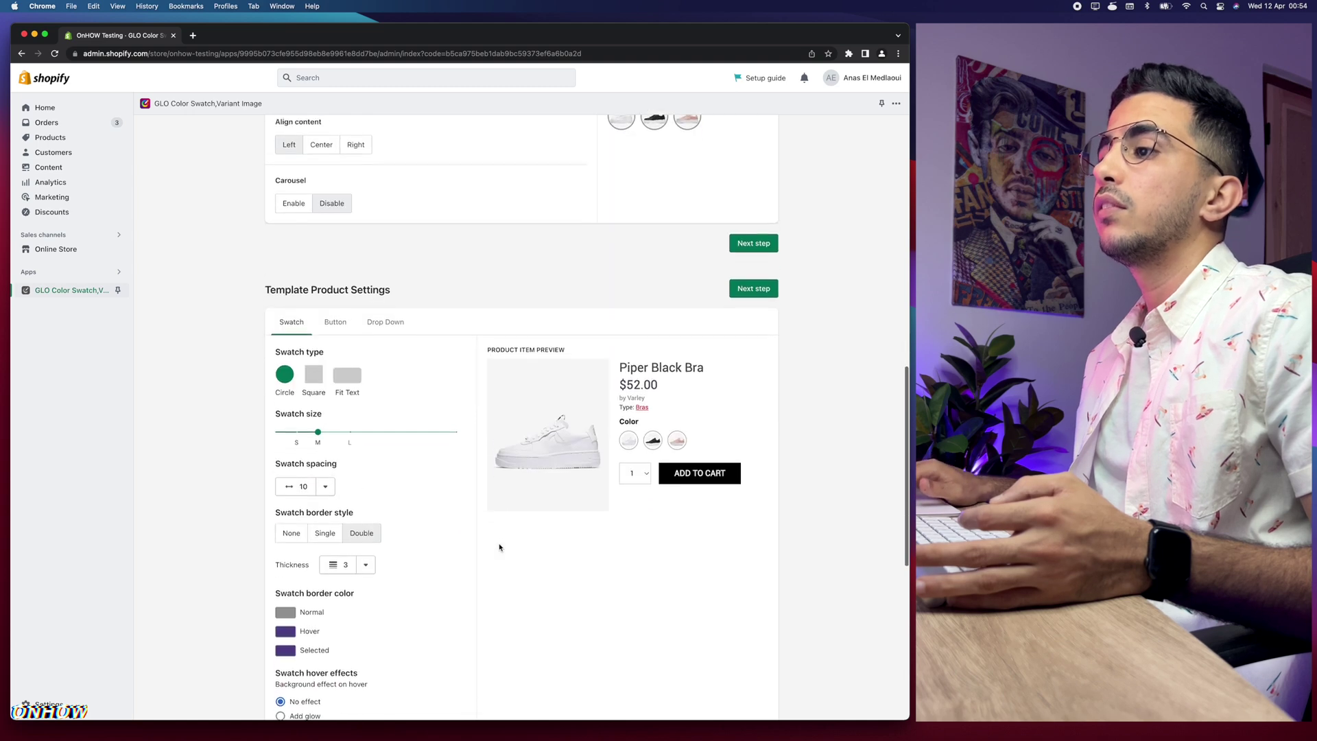
scroll(235, 344, down, 1)
drag(265, 222, 403, 225)
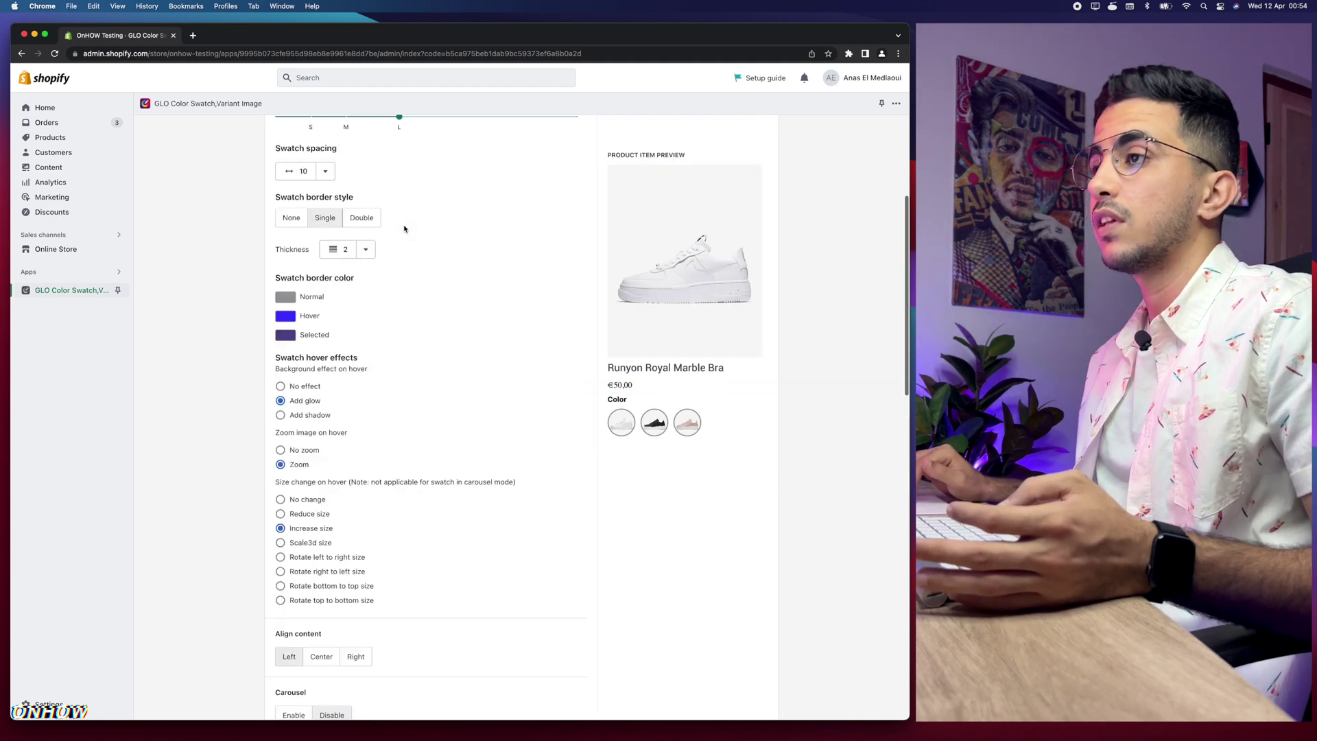
scroll(404, 229, up, 4)
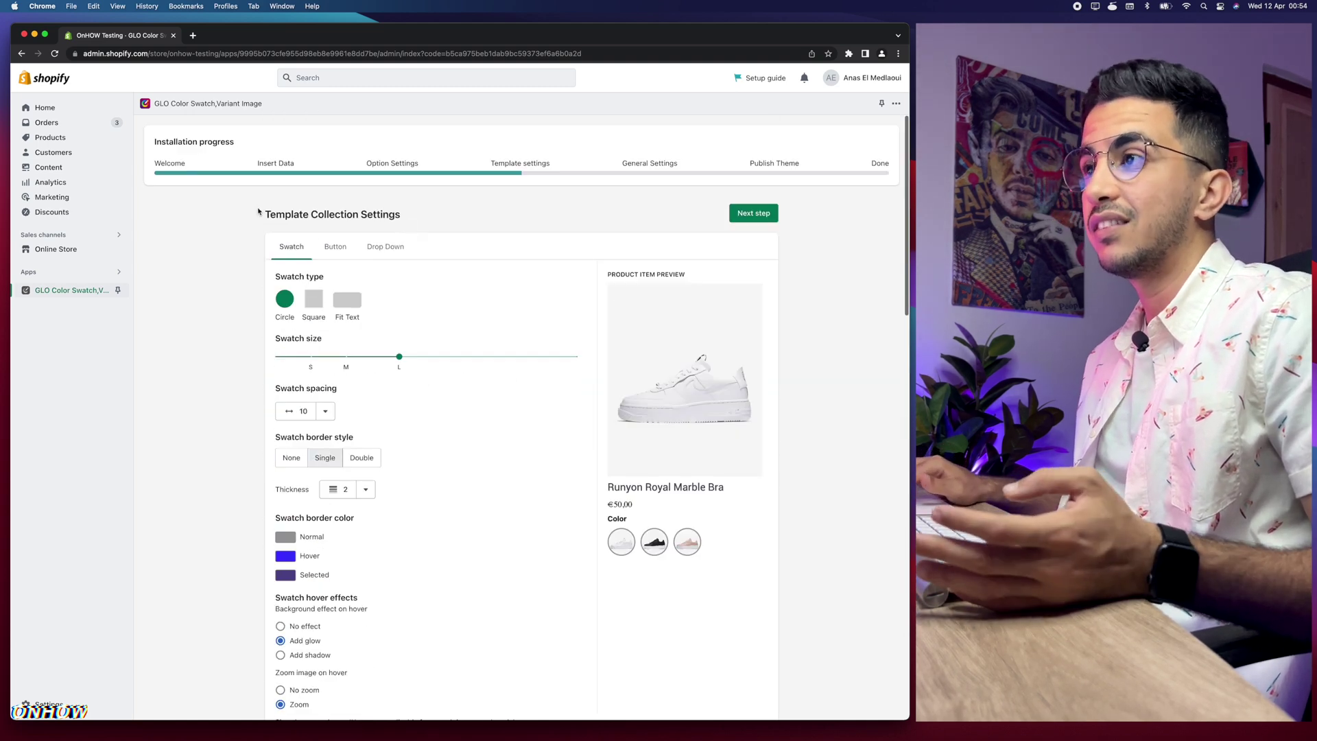
drag(270, 214, 401, 214)
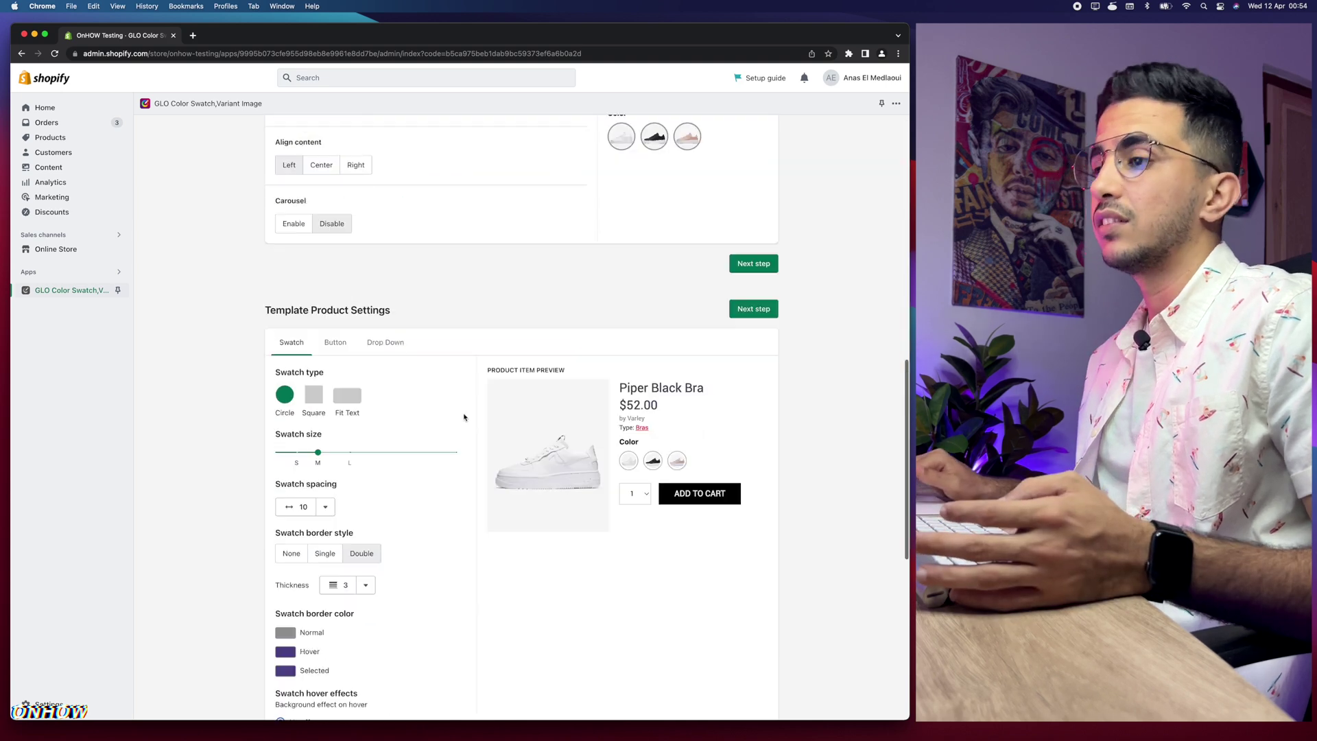
scroll(463, 415, down, 2)
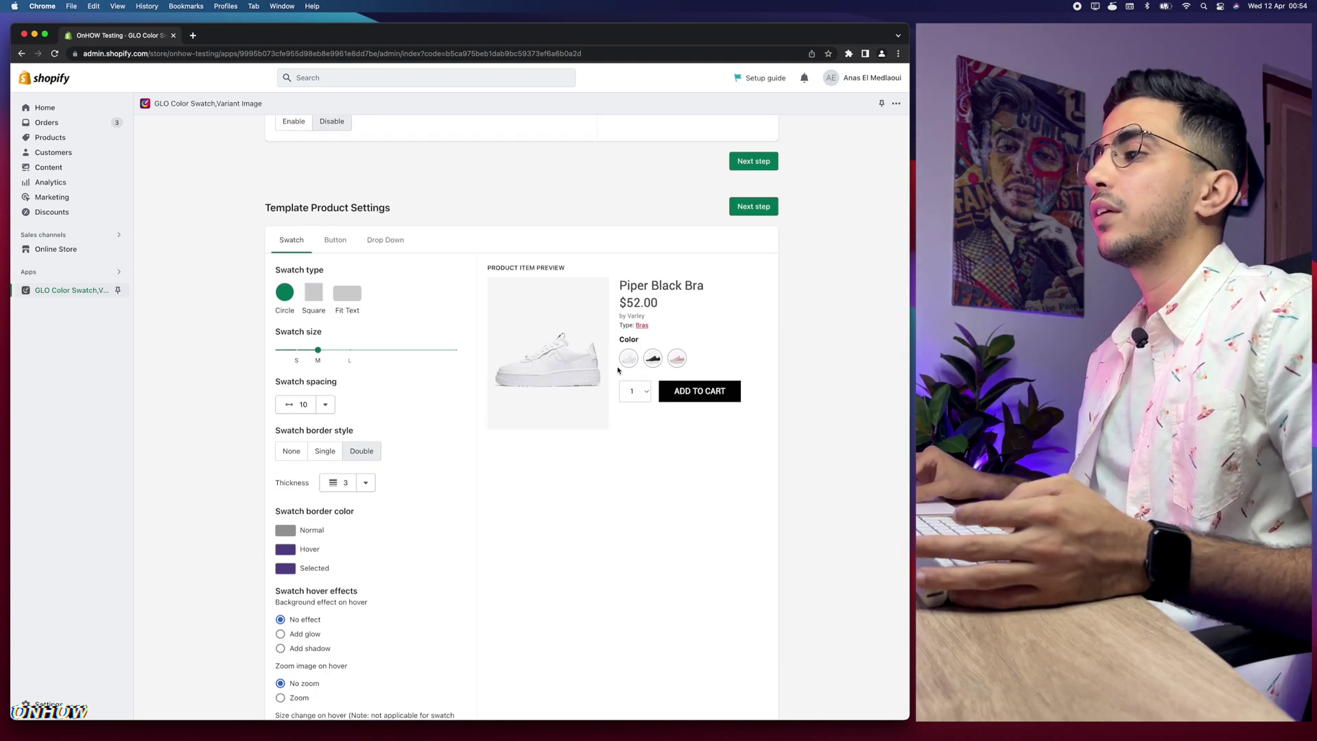
scroll(618, 370, up, 5)
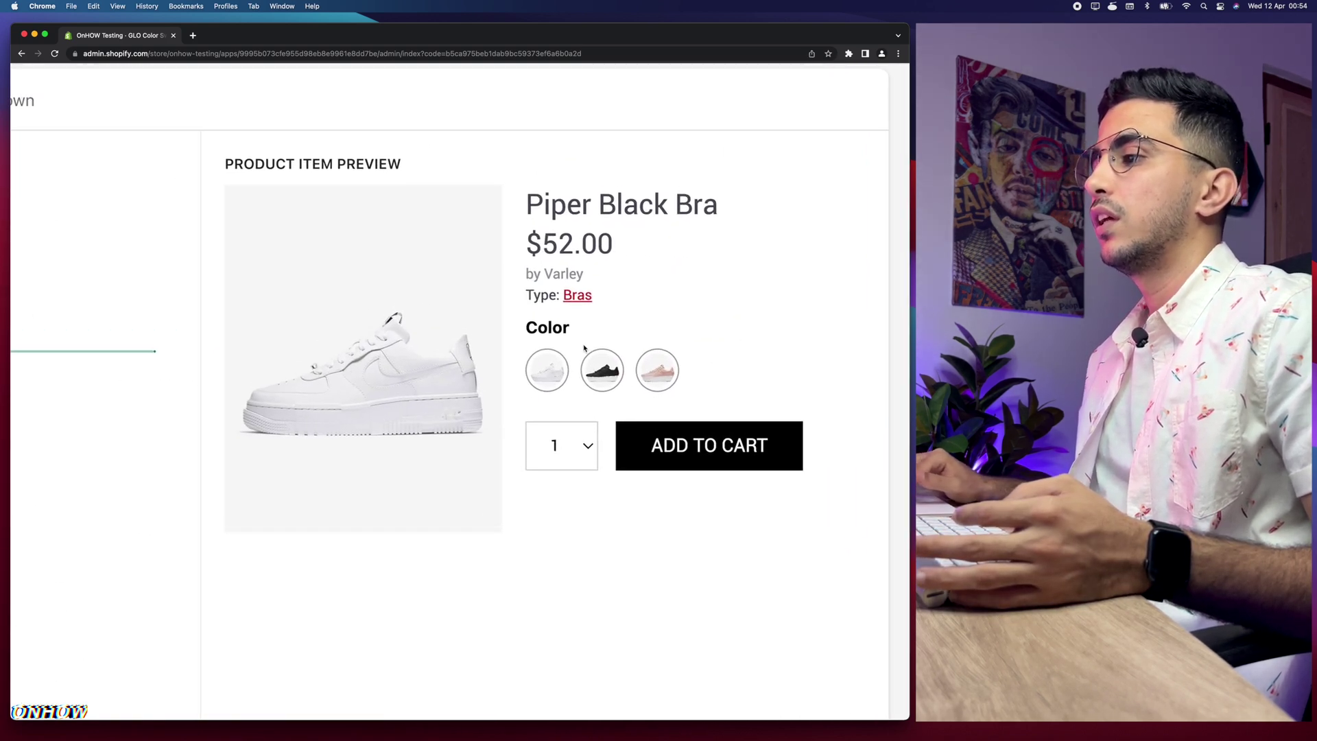
scroll(547, 357, down, 5)
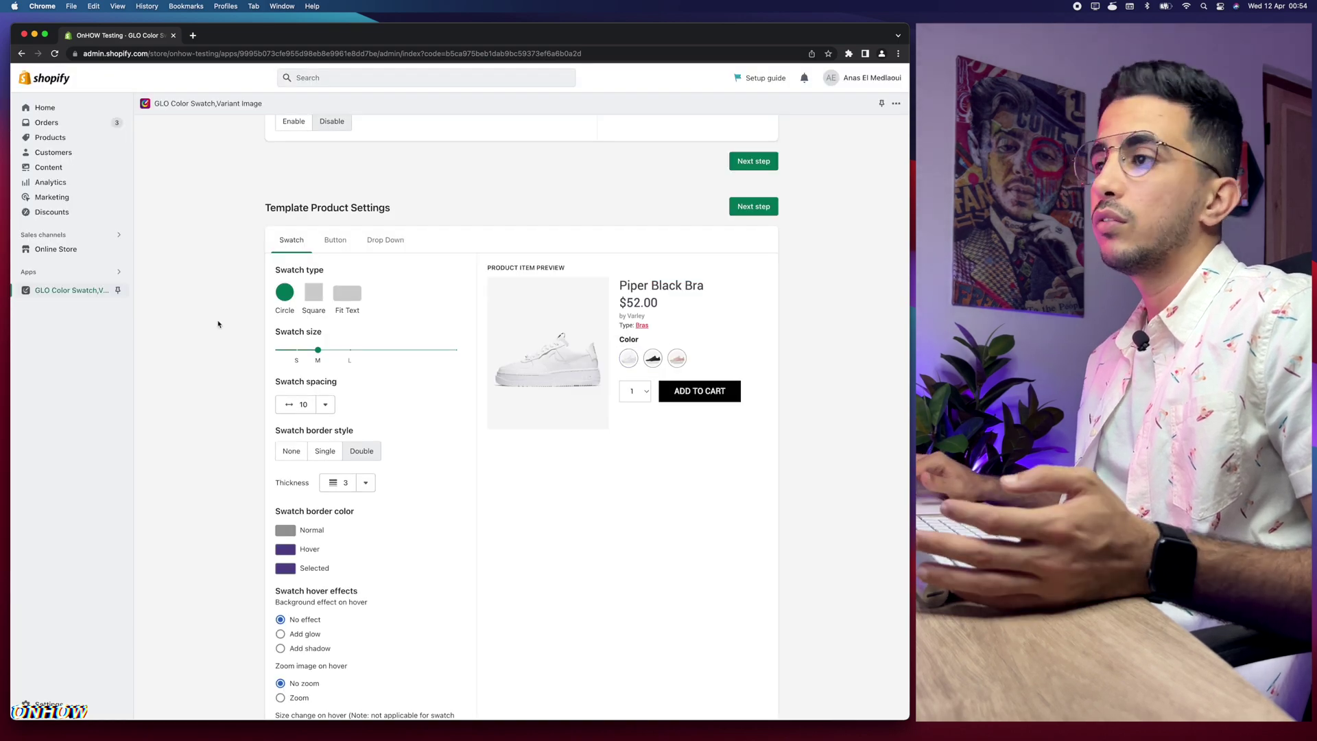
scroll(218, 324, up, 15)
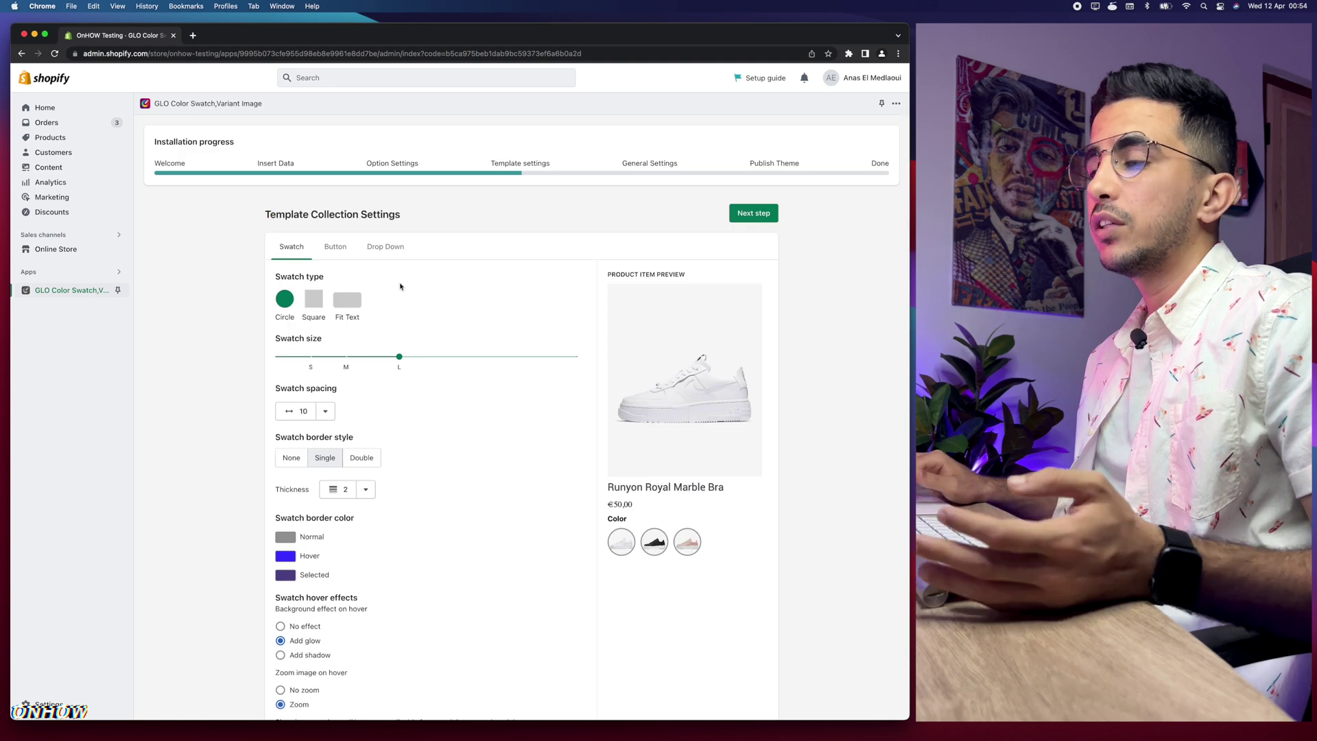
Review the Button and Drop Down settings of the collection template with their previews, and return to its Swatch settings.
click(332, 249)
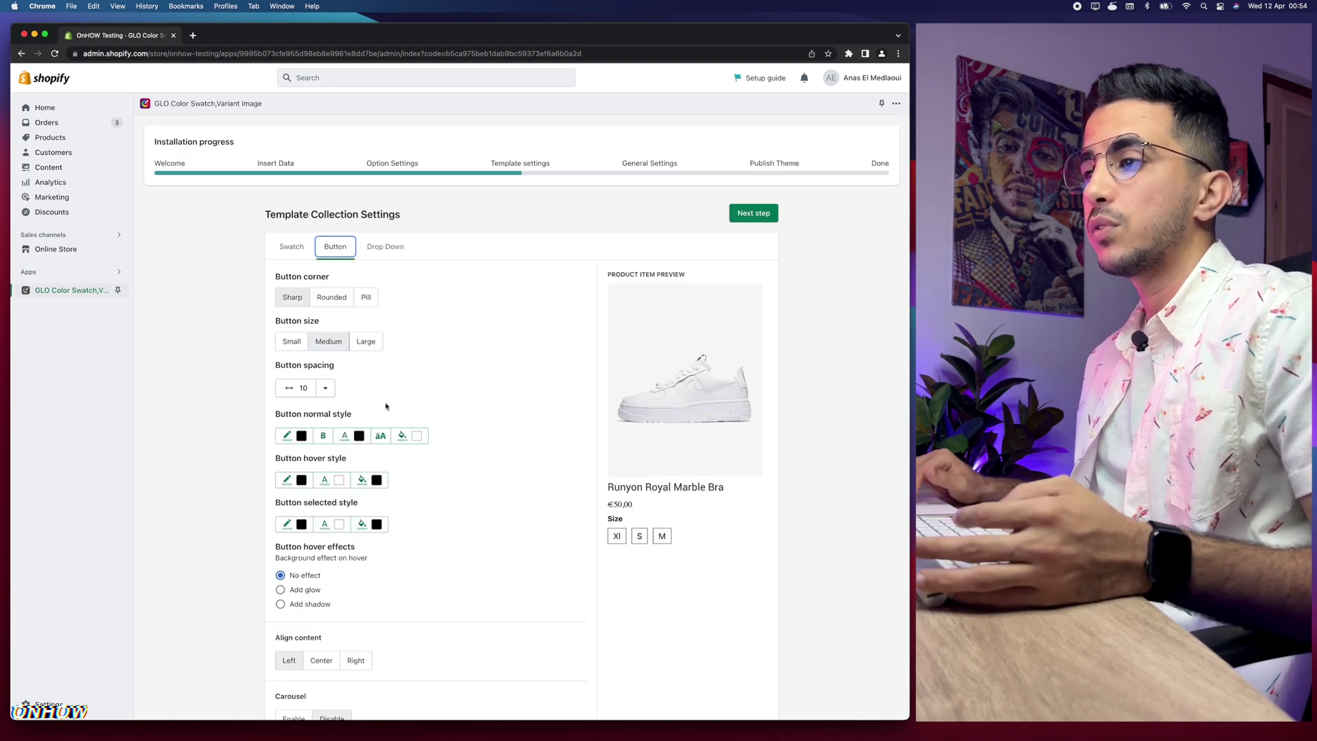
scroll(385, 405, down, 4)
scroll(385, 405, up, 3)
scroll(386, 406, down, 3)
scroll(385, 406, down, 3)
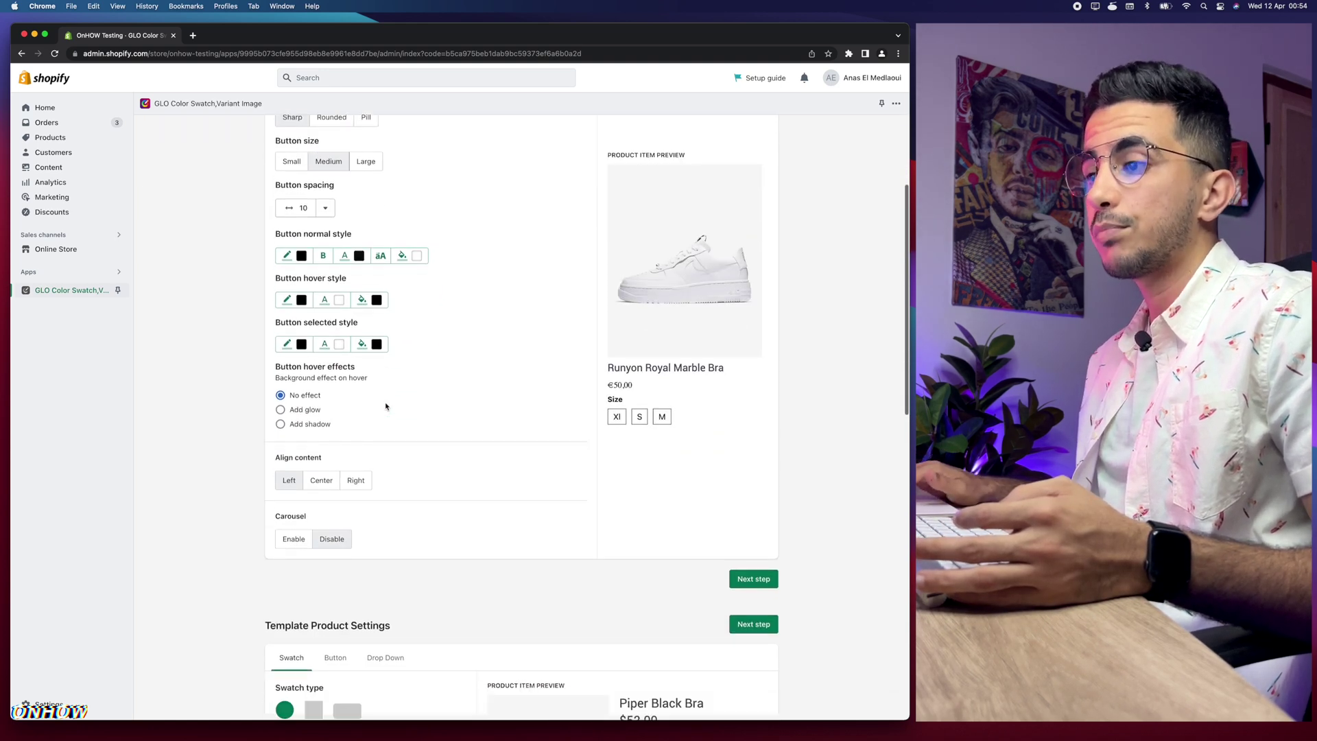
scroll(385, 406, up, 6)
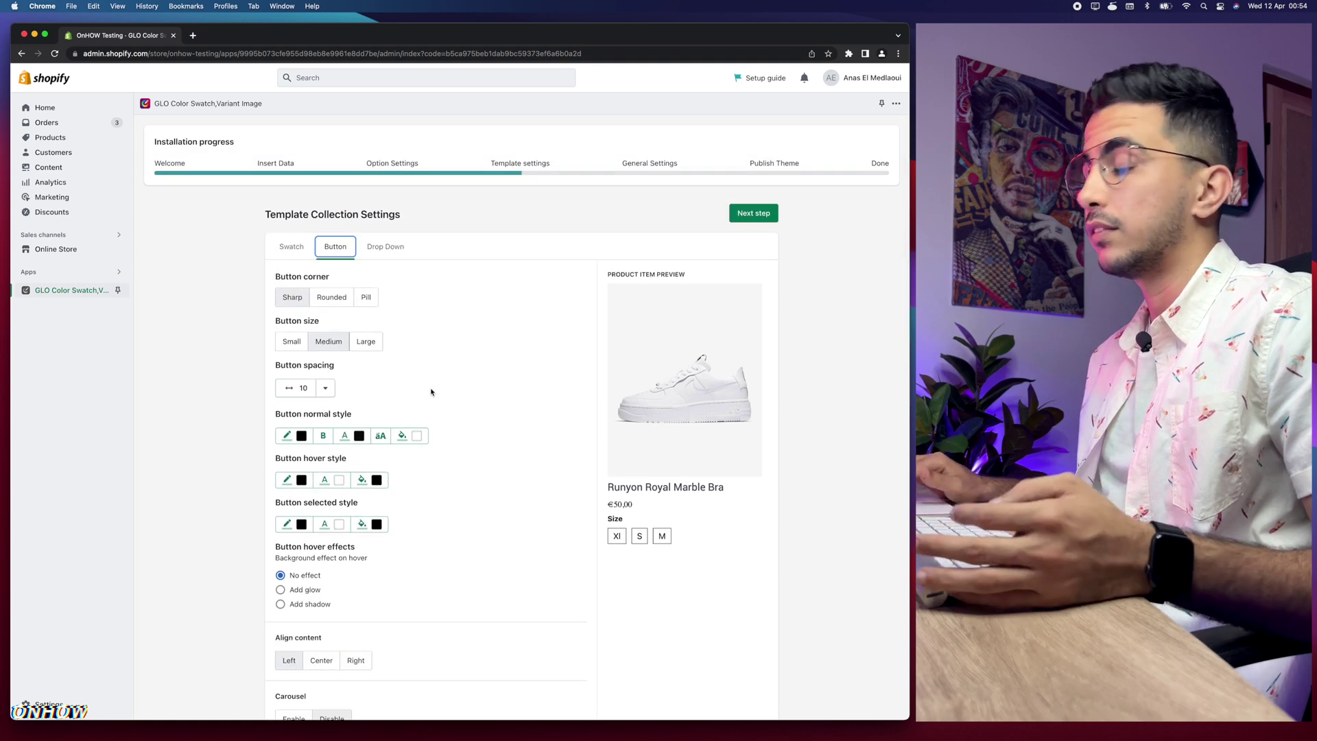
click(388, 251)
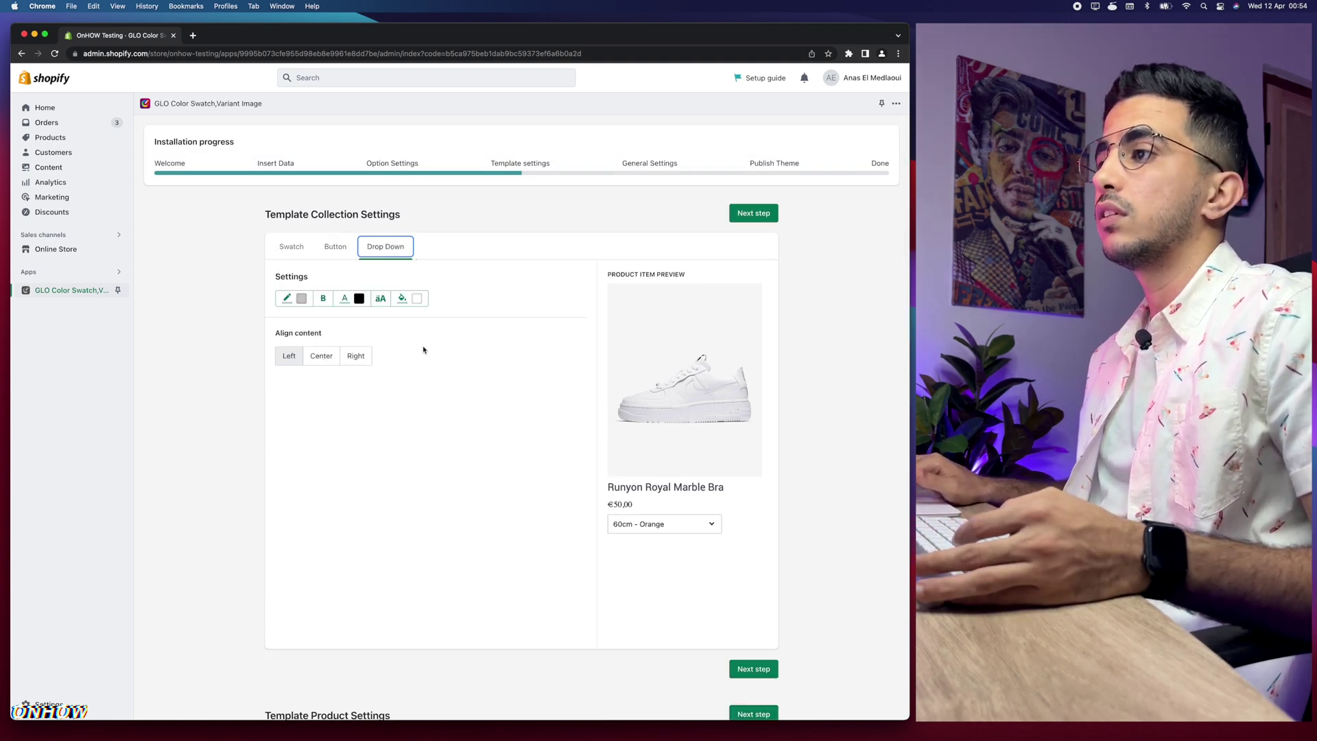
click(292, 247)
Examine the Show number of in-stock items option and its message in the Template Product Settings.
scroll(180, 364, down, 6)
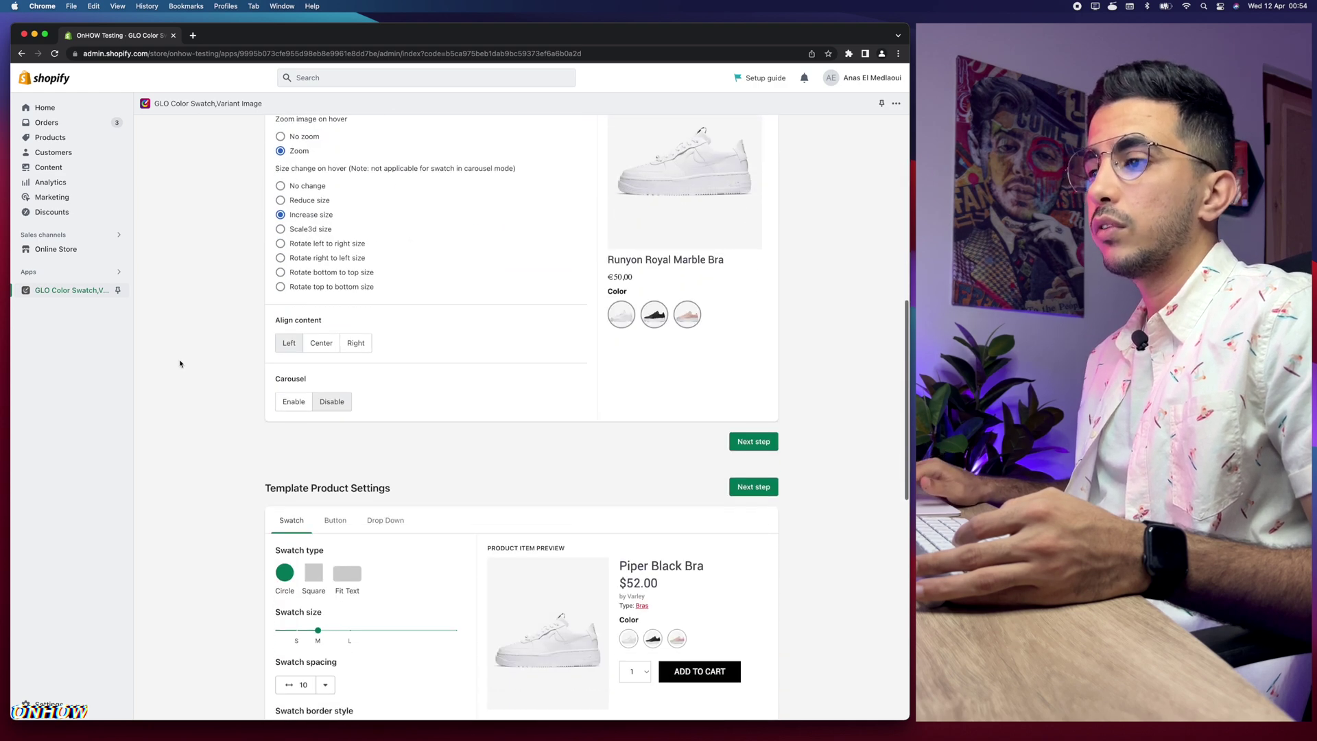
scroll(179, 364, down, 3)
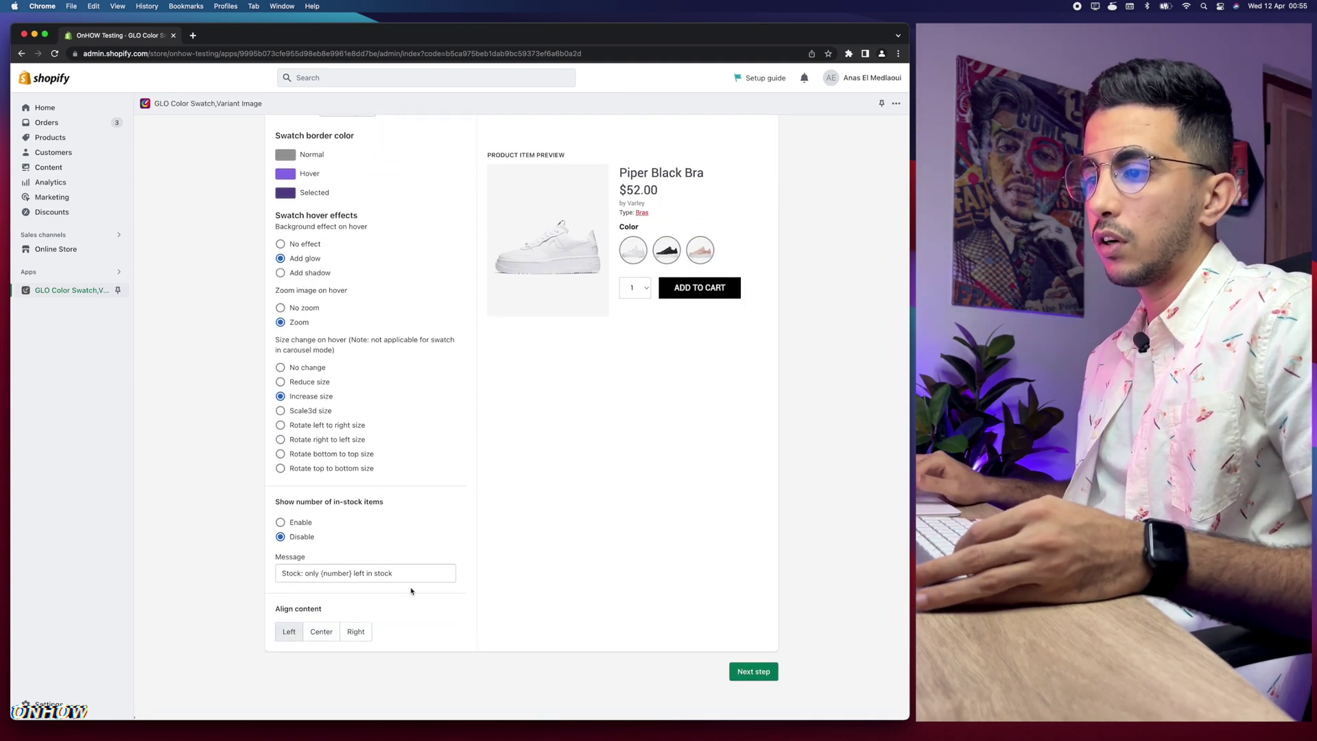
click(410, 565)
scroll(286, 496, up, 5)
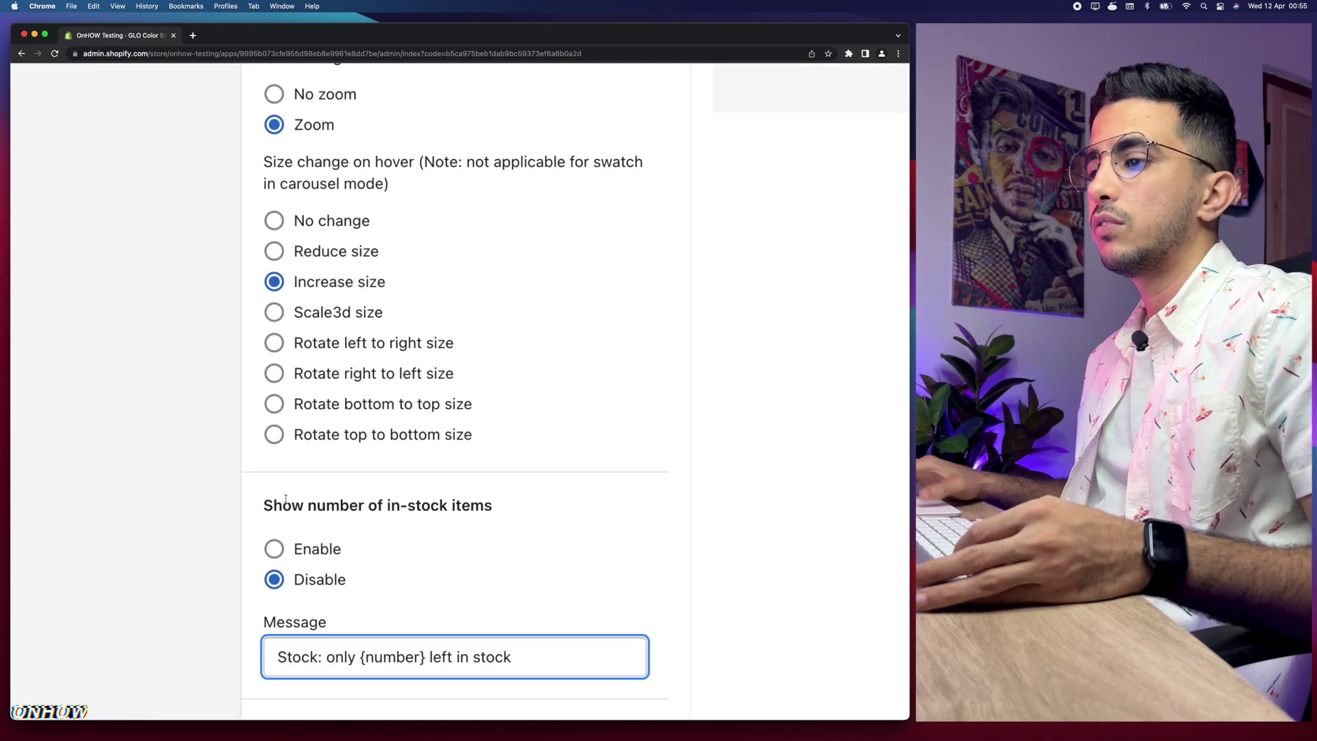
triple_click(625, 522)
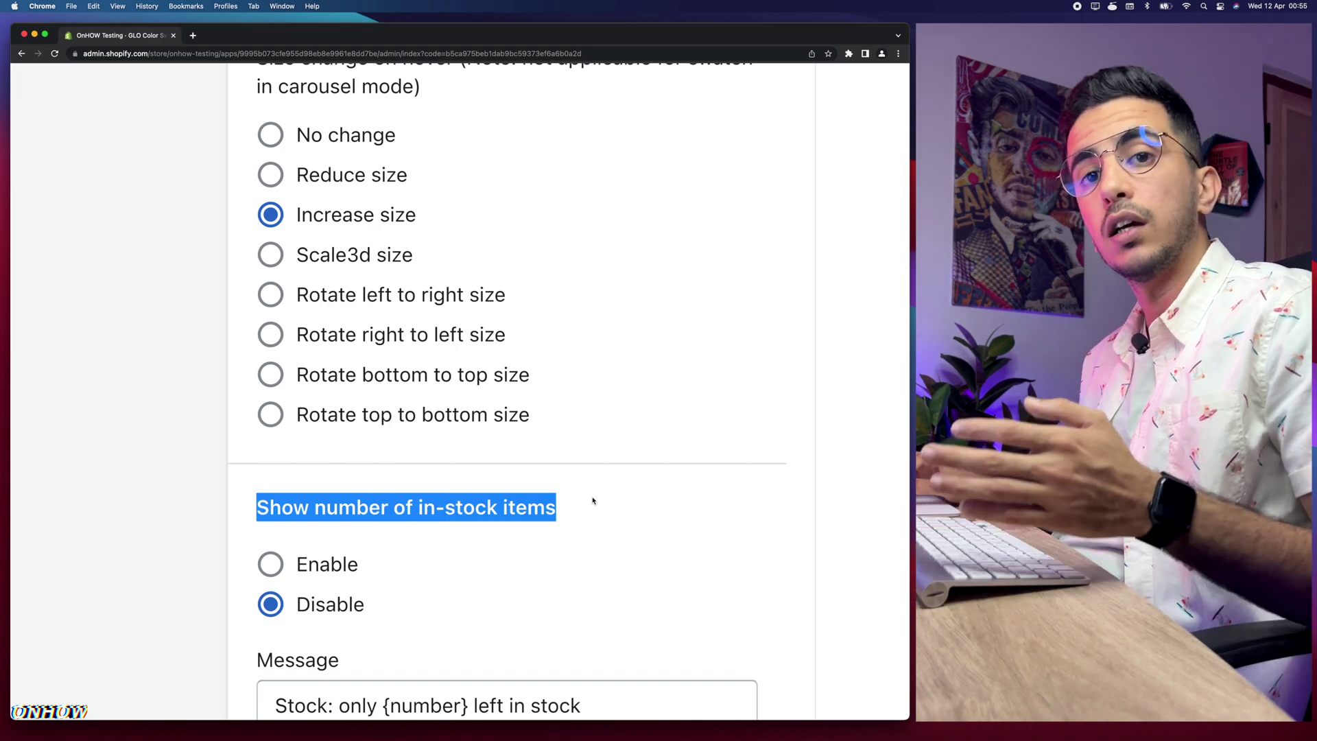
scroll(634, 506, down, 5)
Try enabling the in-stock item count, check its message for each shoe color in the product preview, and restore Disable.
click(280, 522)
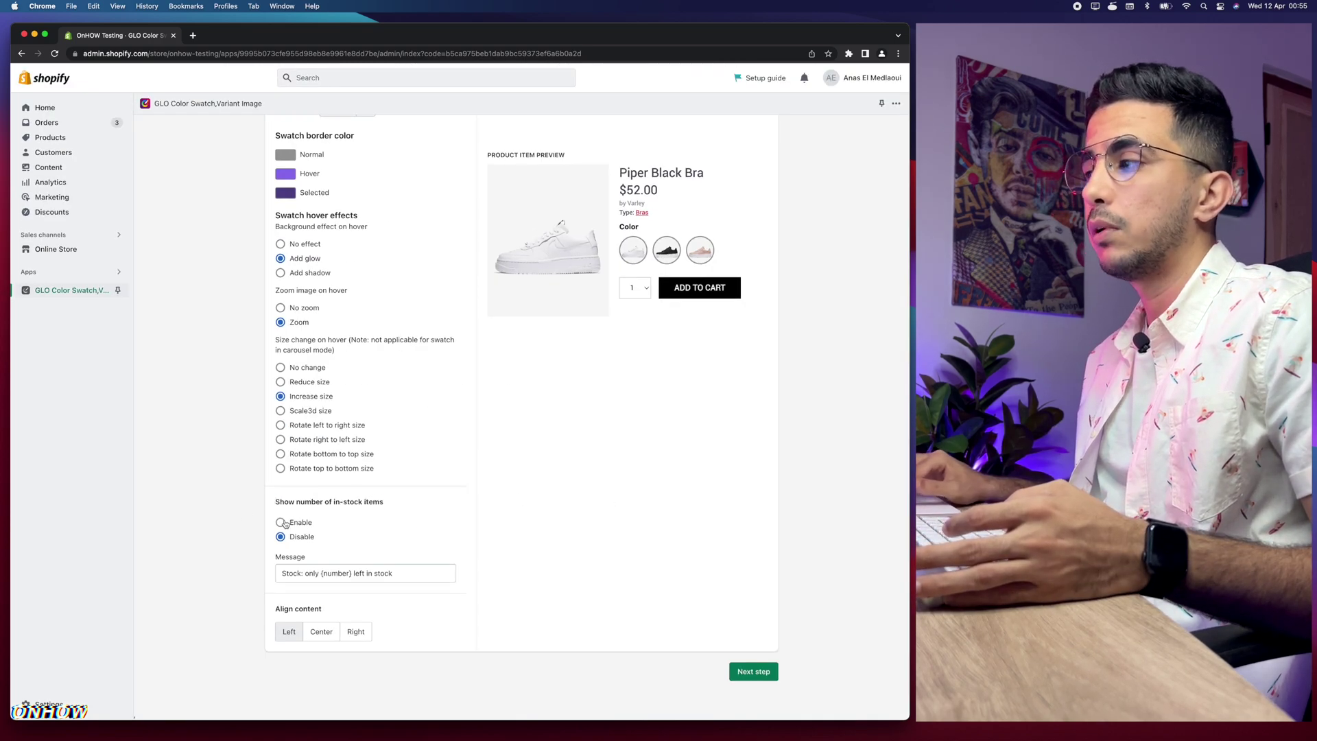
drag(689, 282, 634, 281)
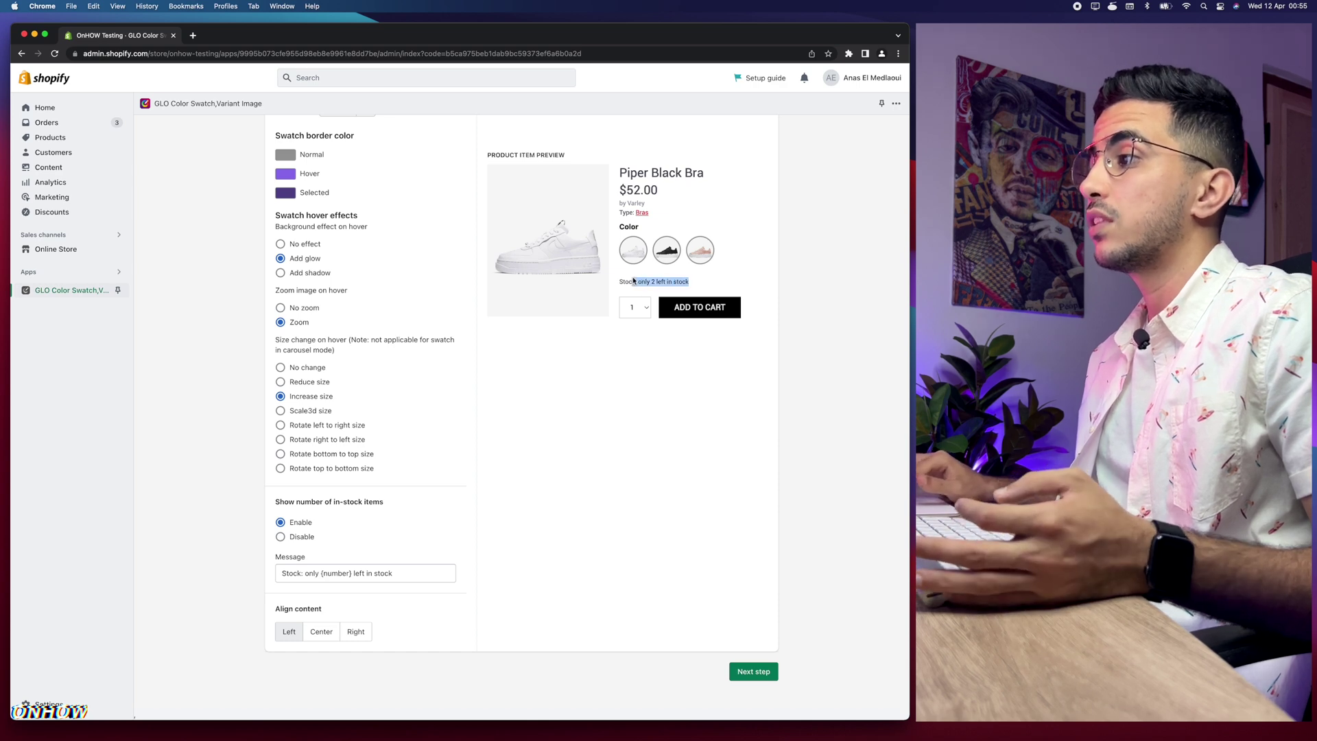
click(664, 259)
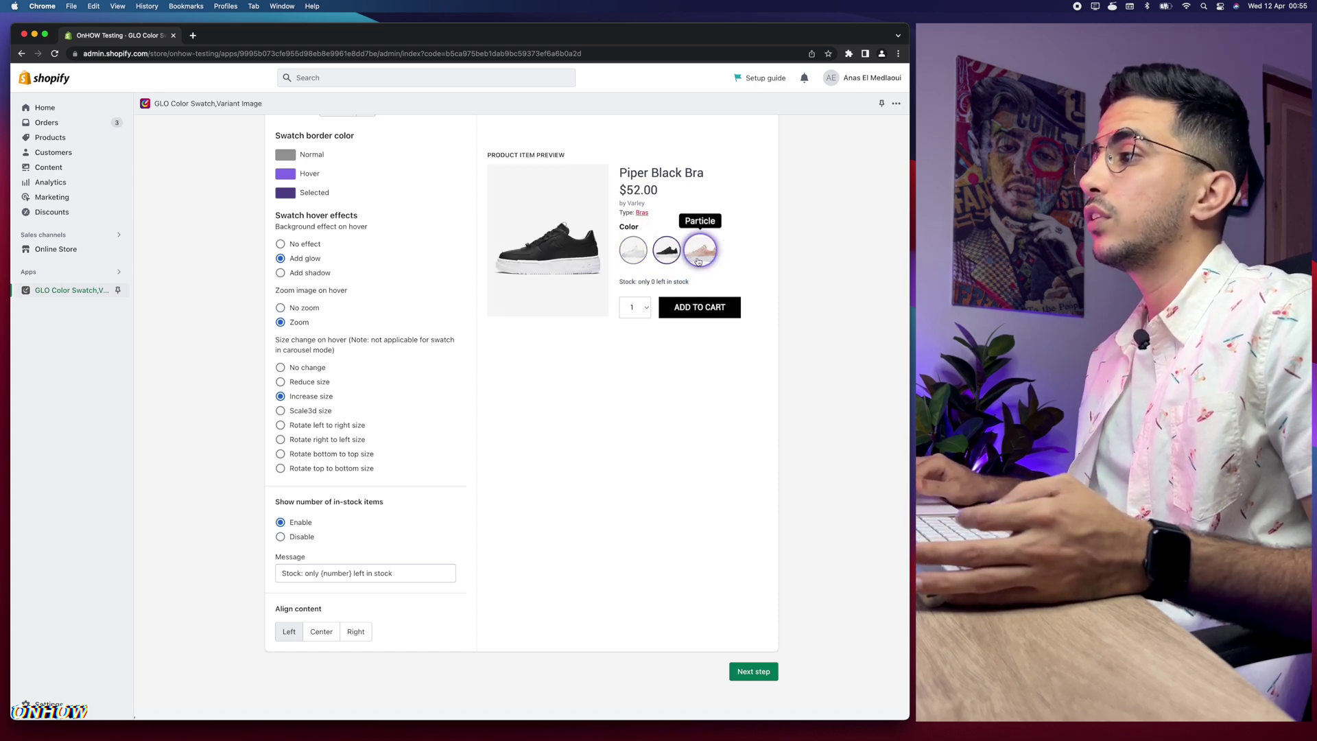
click(700, 251)
click(633, 250)
click(669, 261)
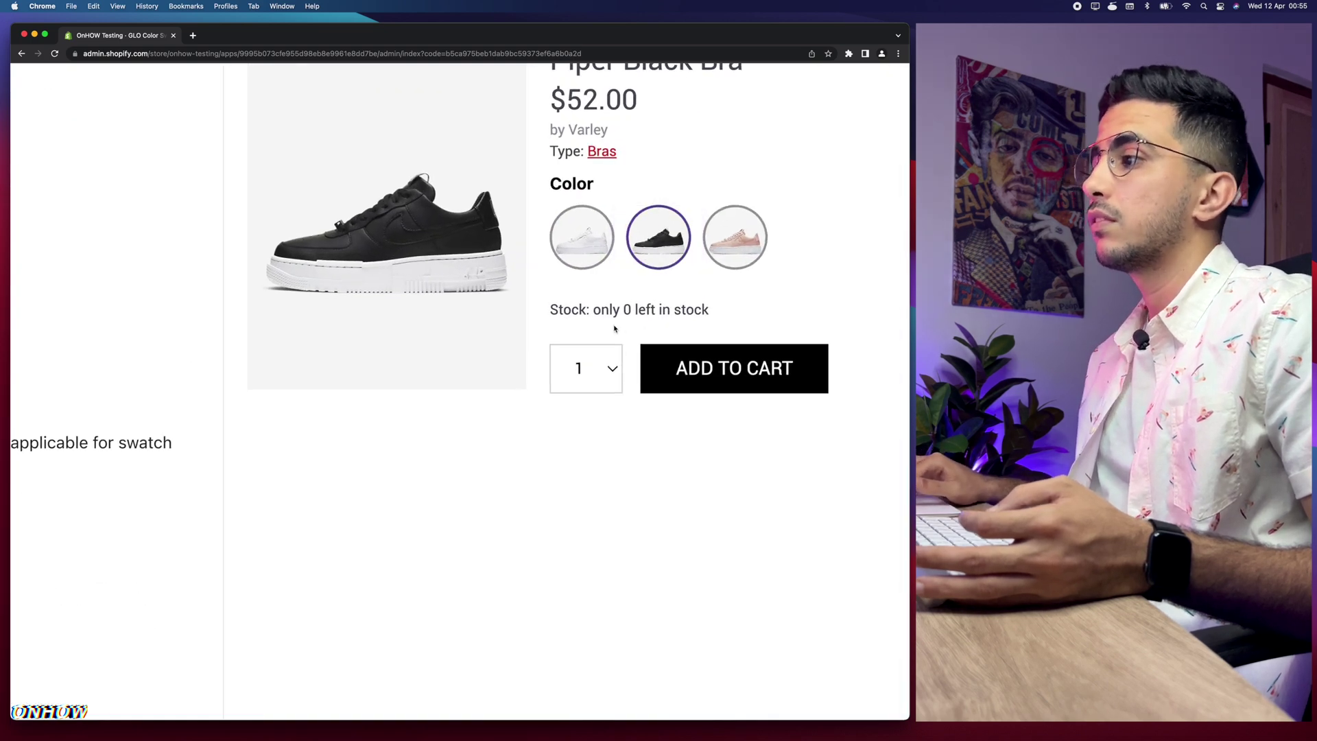
click(750, 244)
drag(613, 310, 690, 311)
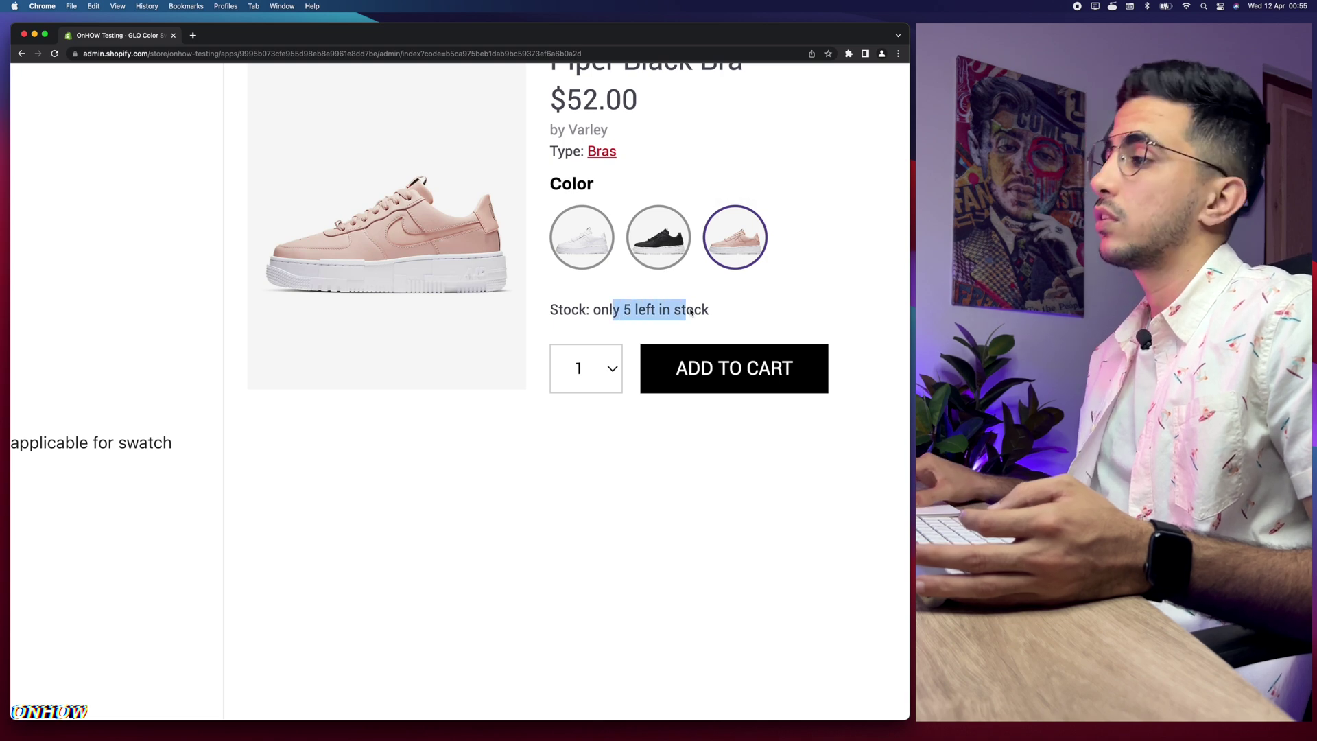
scroll(691, 311, down, 5)
click(279, 539)
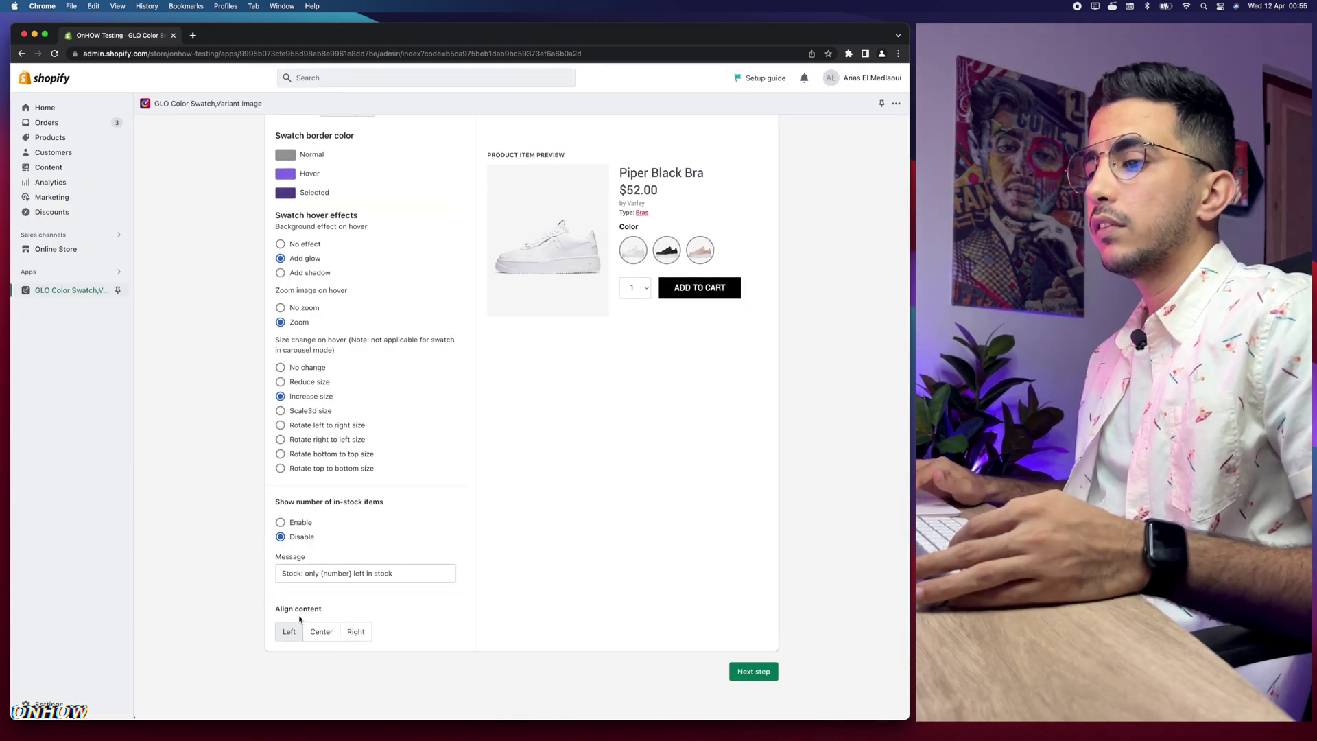
Check the product template's Align content option and proceed to the General Settings stage of the installation.
drag(274, 612, 302, 636)
click(254, 621)
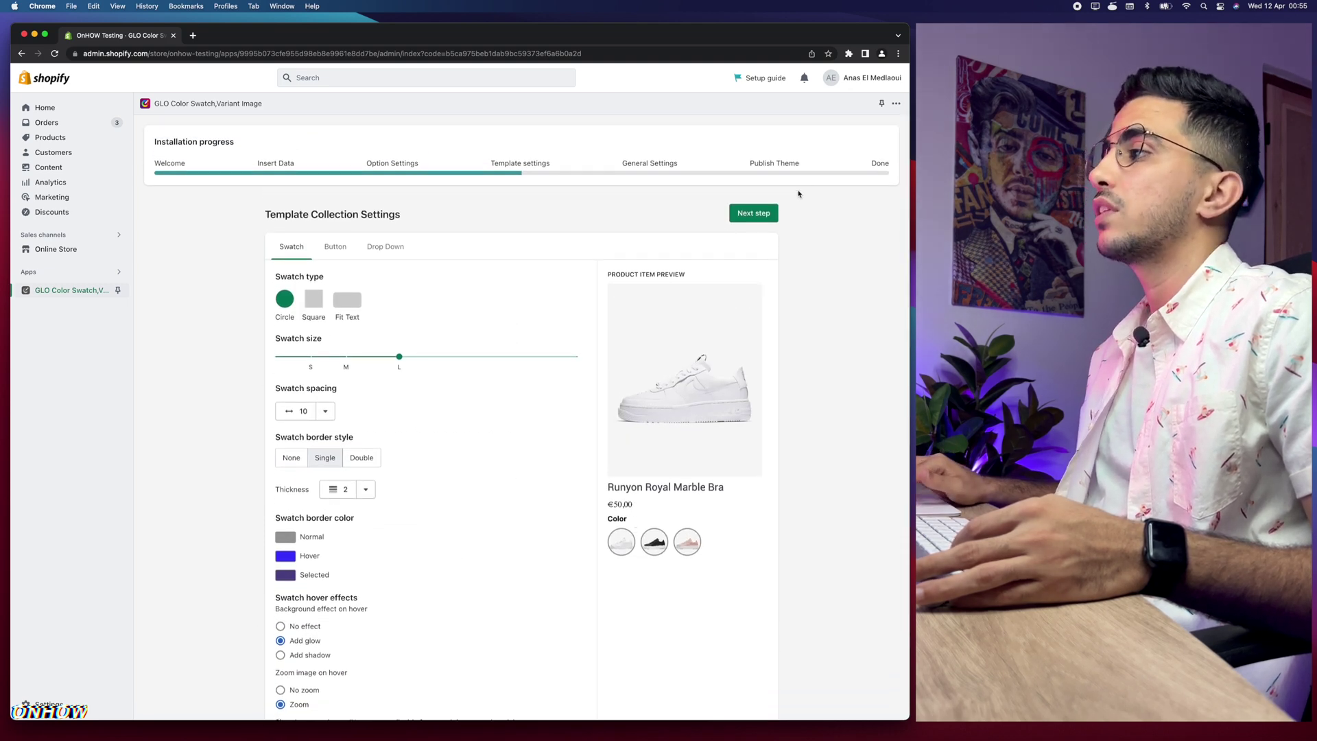
click(753, 213)
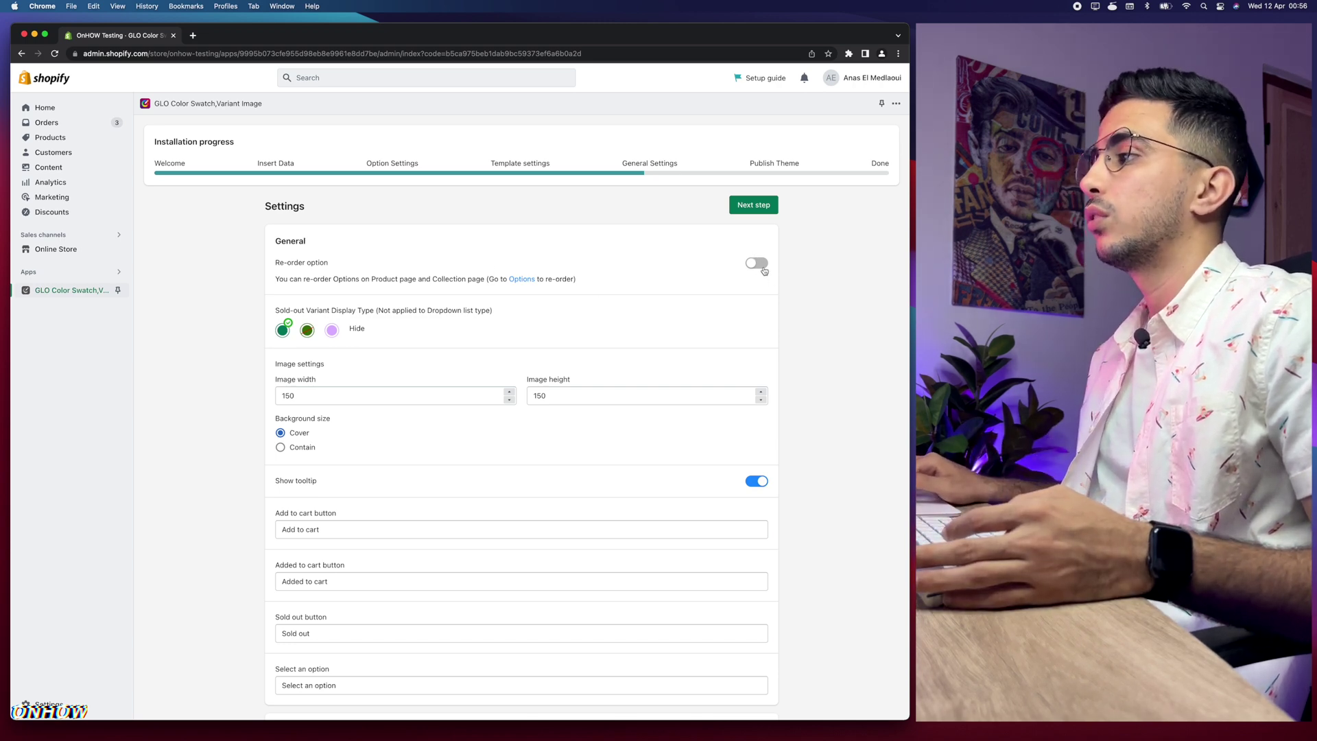
Enable the Re-order option and set the Sold-out Variant Display Type to the crossed-out swatch.
click(763, 267)
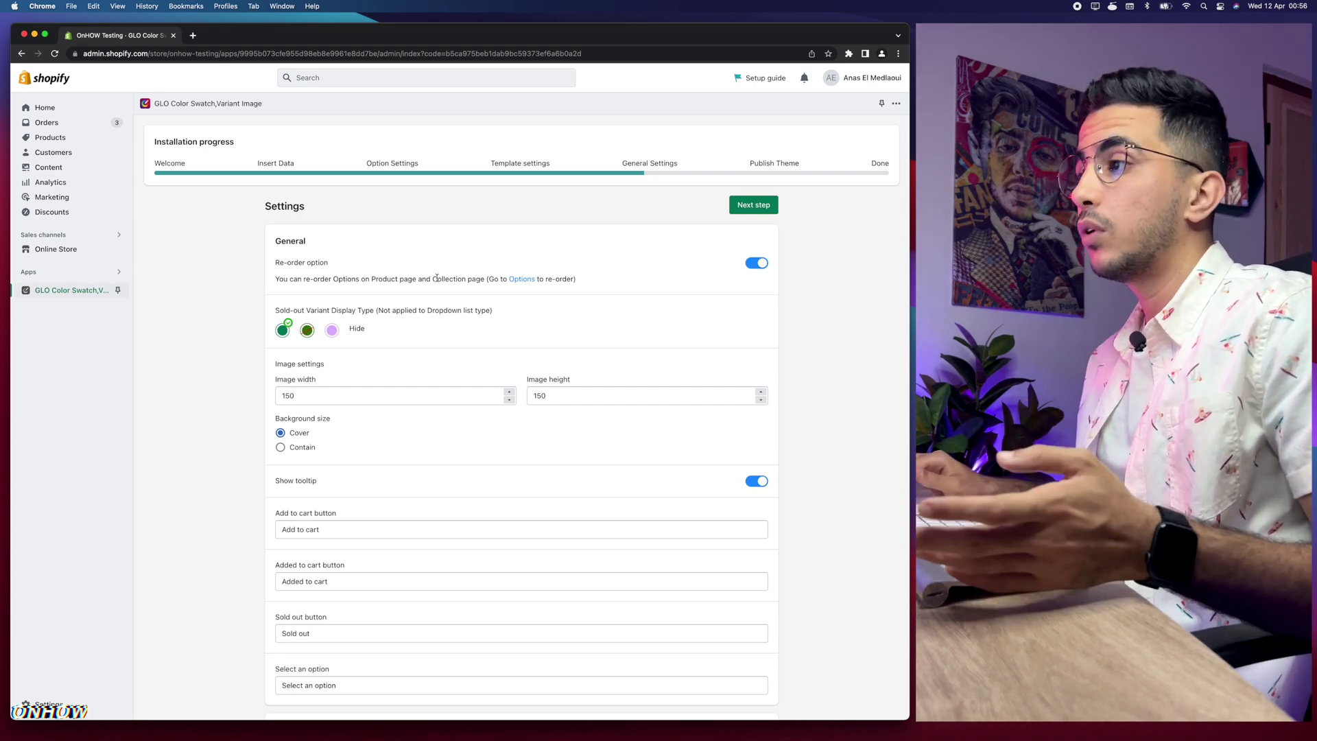
scroll(271, 309, up, 5)
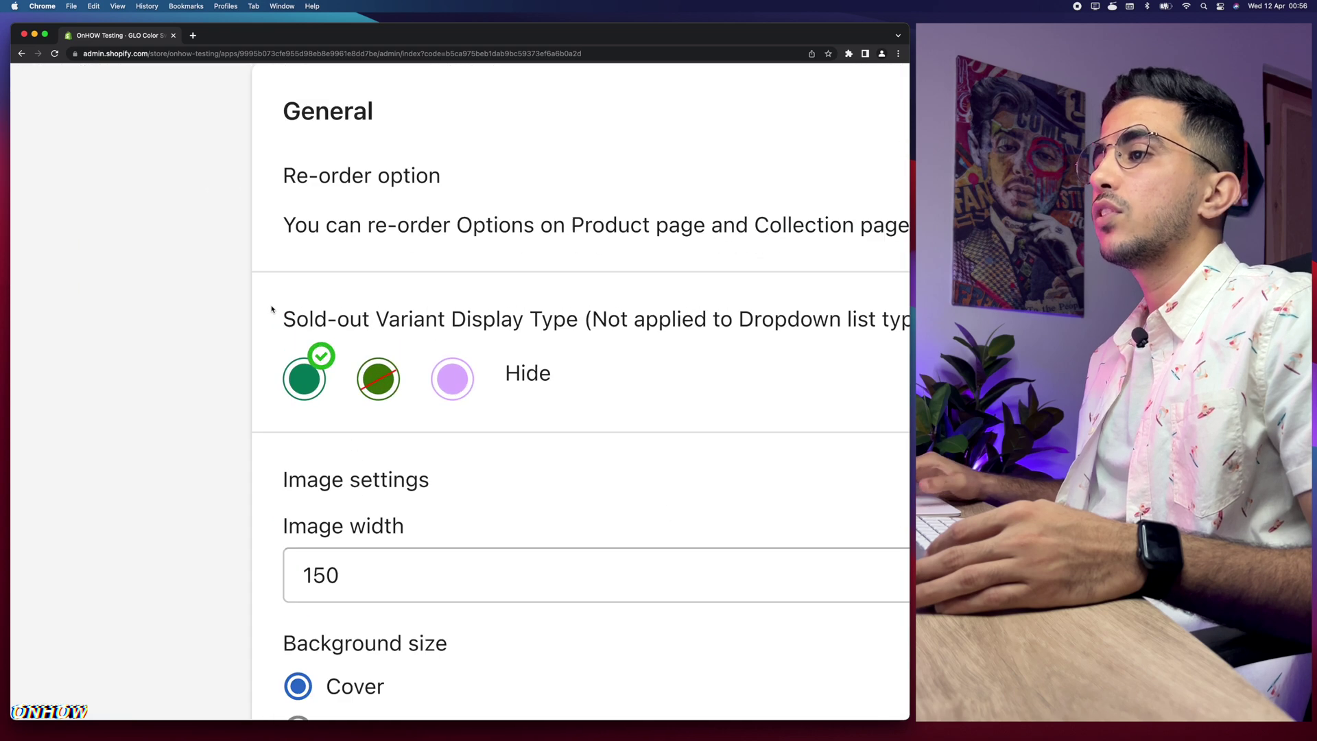
scroll(353, 316, down, 5)
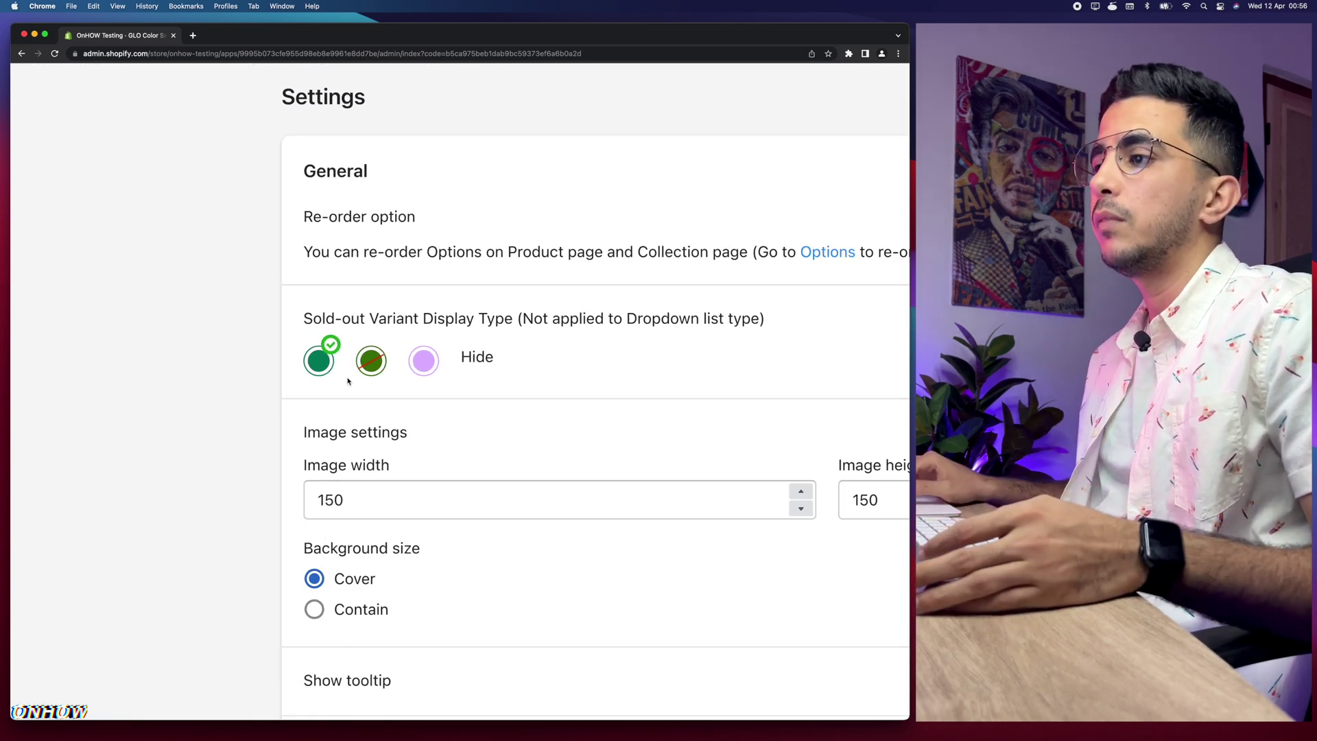
click(372, 362)
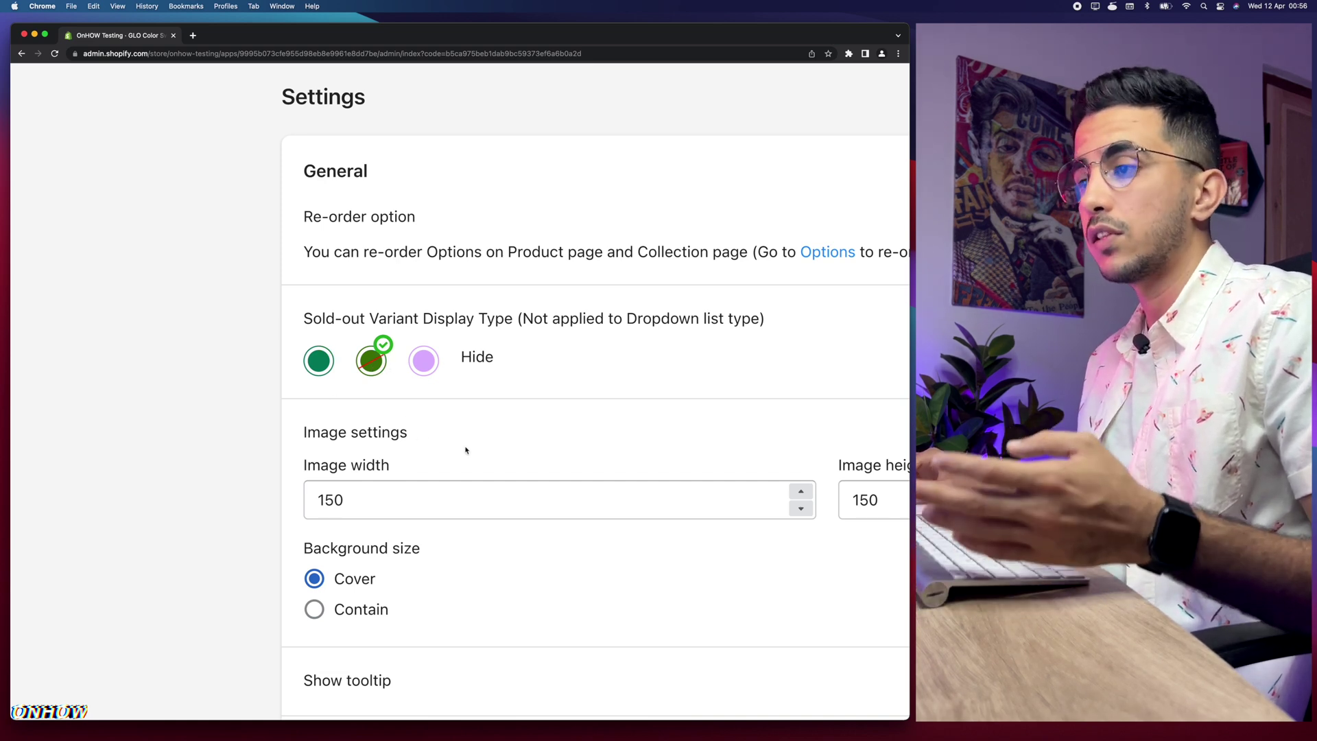
Review the image, tooltip and button text settings along with the Product page options in the General Settings.
scroll(466, 450, down, 5)
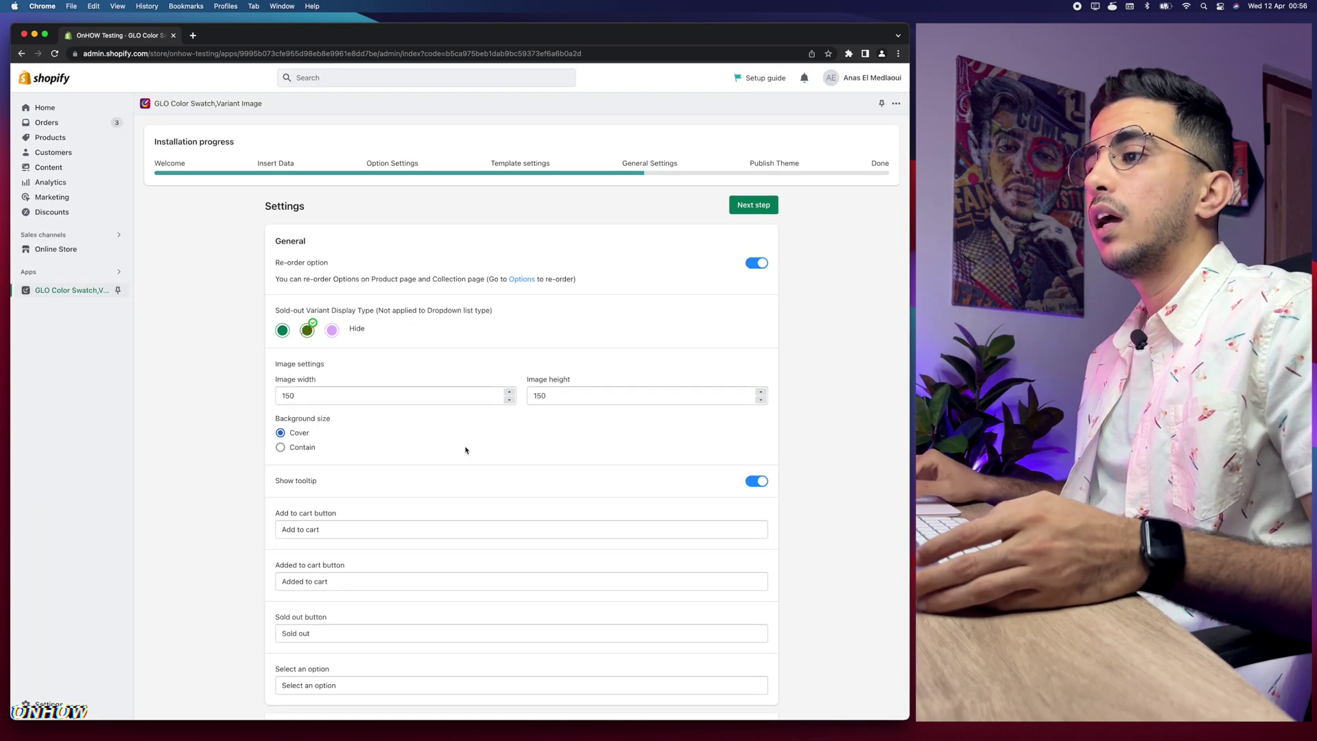
scroll(322, 473, down, 2)
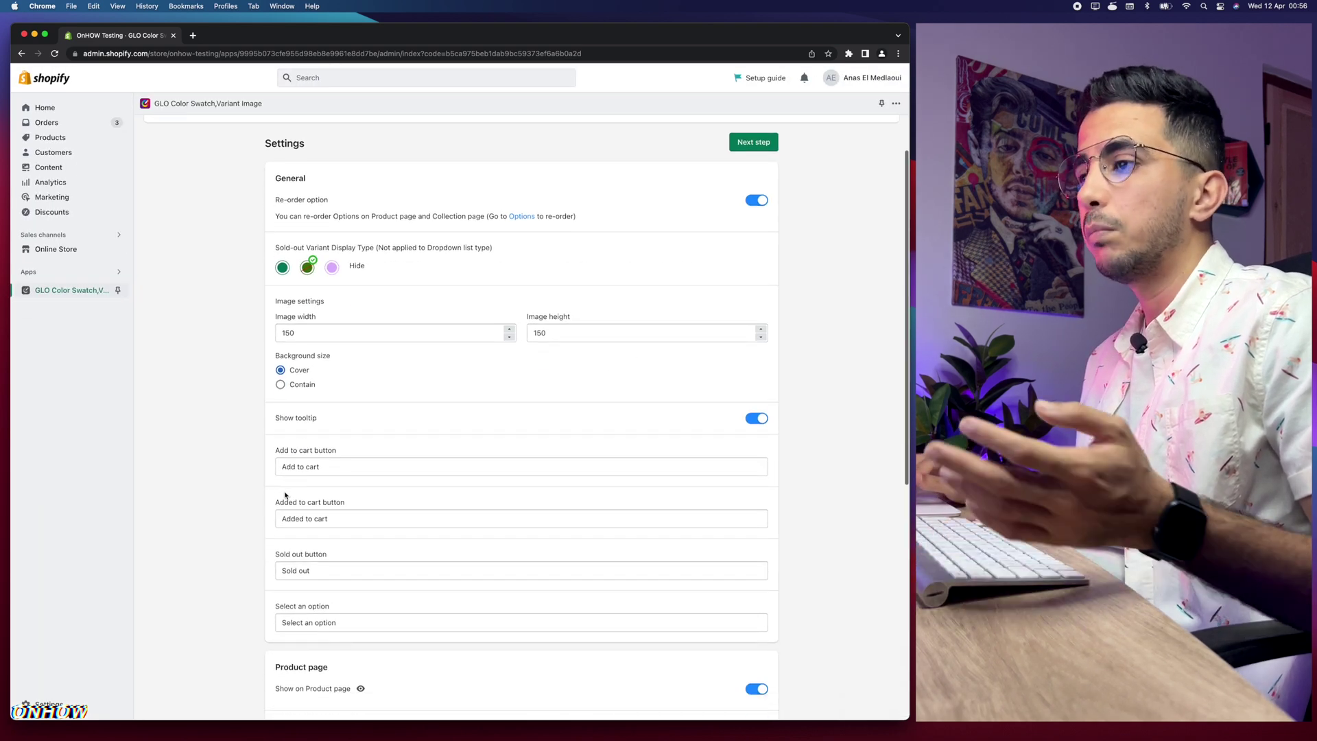
scroll(384, 456, down, 10)
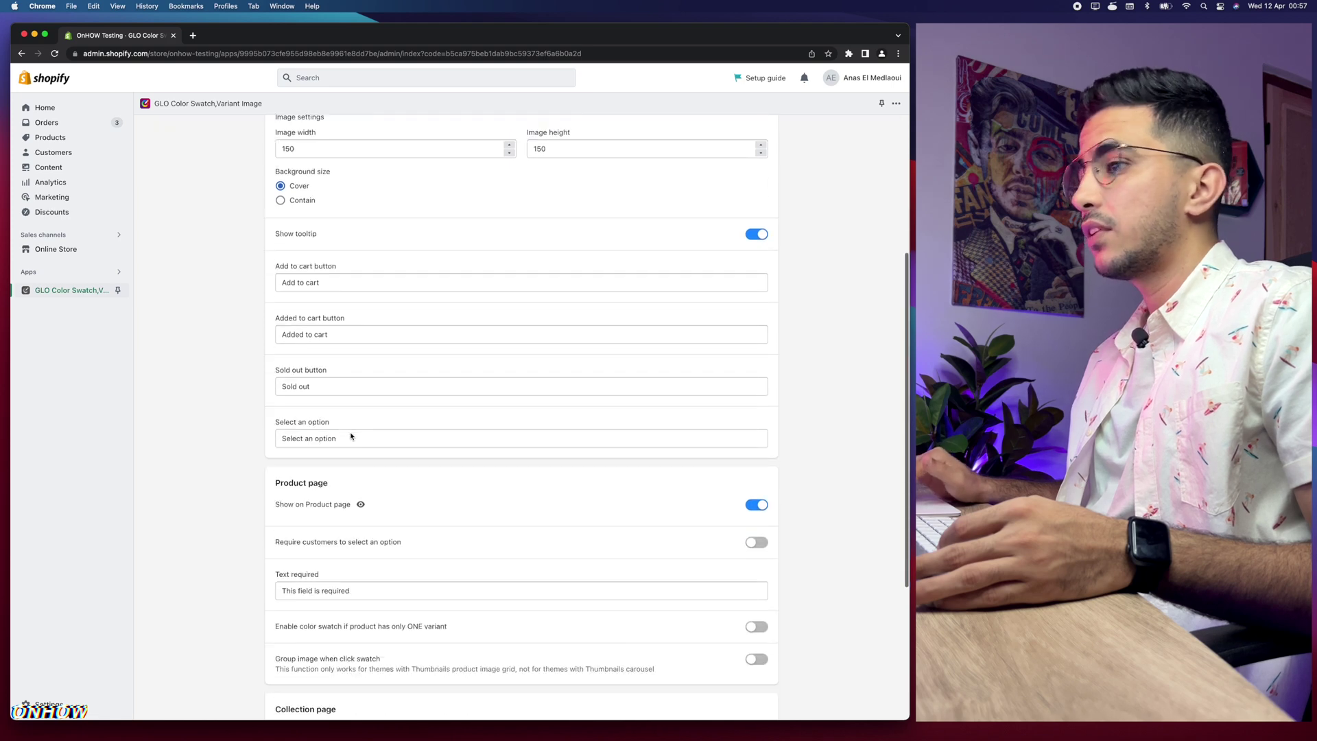
scroll(417, 454, down, 1)
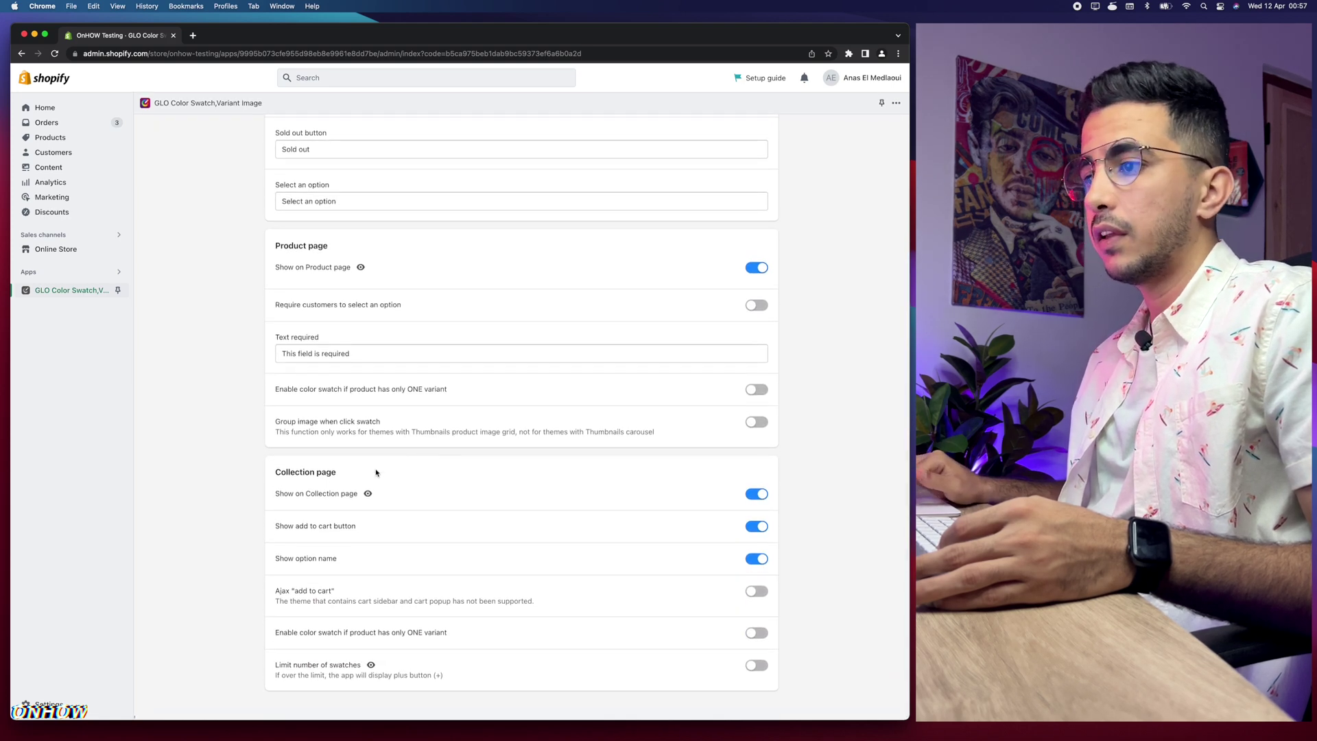
Examine the Collection page options, from Show on Collection page and Show add to cart button to Limit number of swatches.
scroll(273, 495, up, 5)
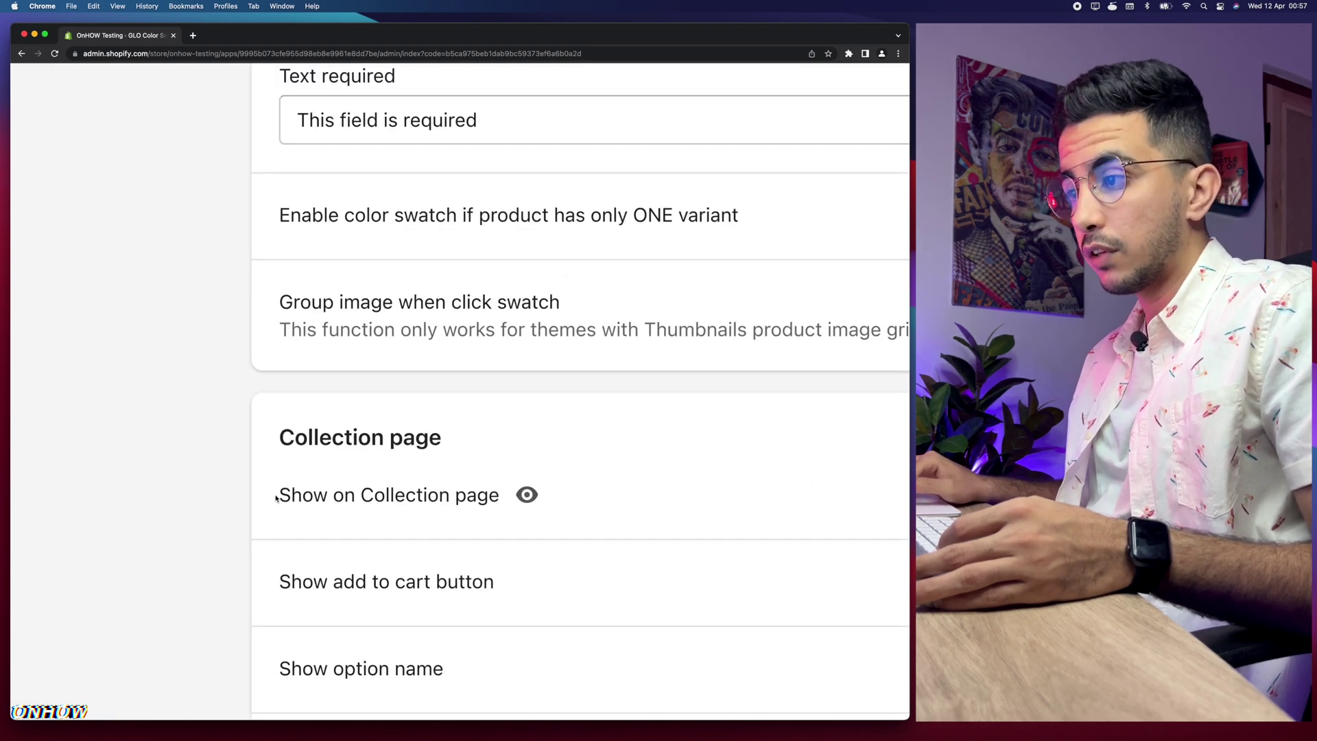
drag(276, 497, 505, 501)
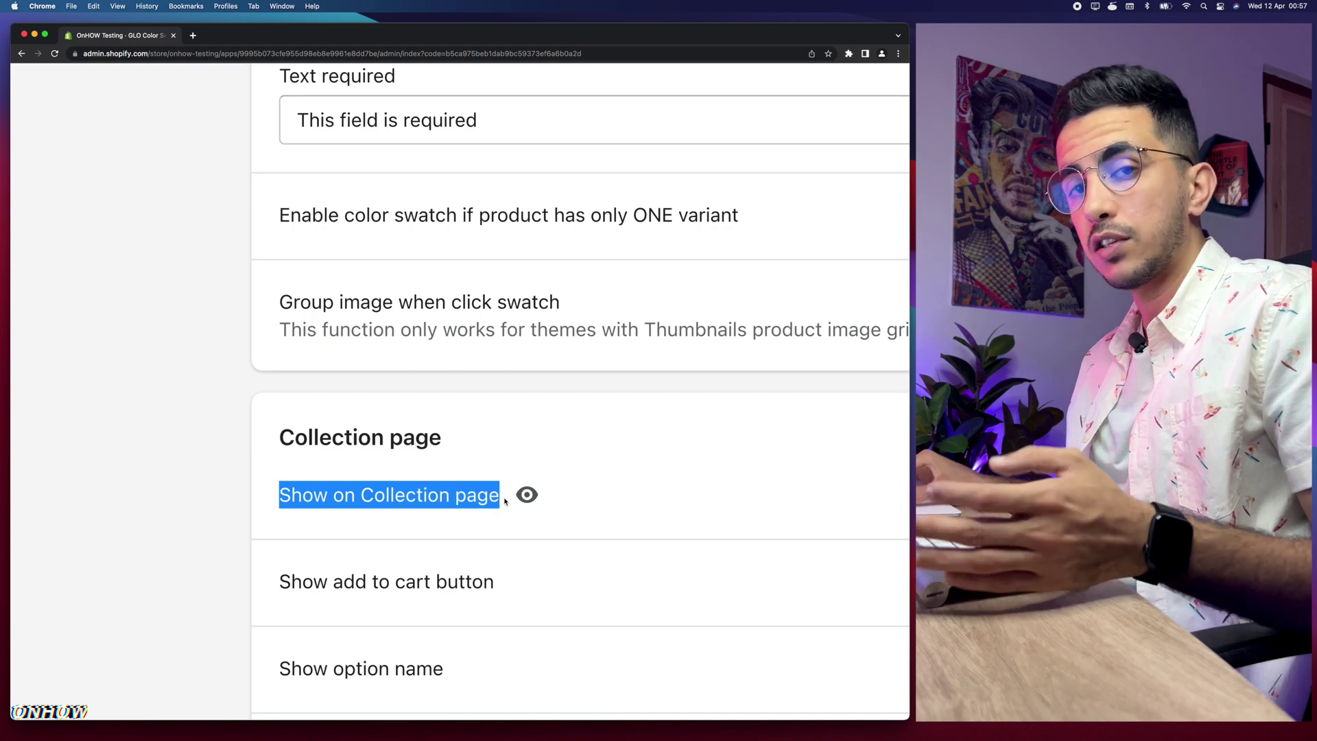
scroll(505, 501, down, 5)
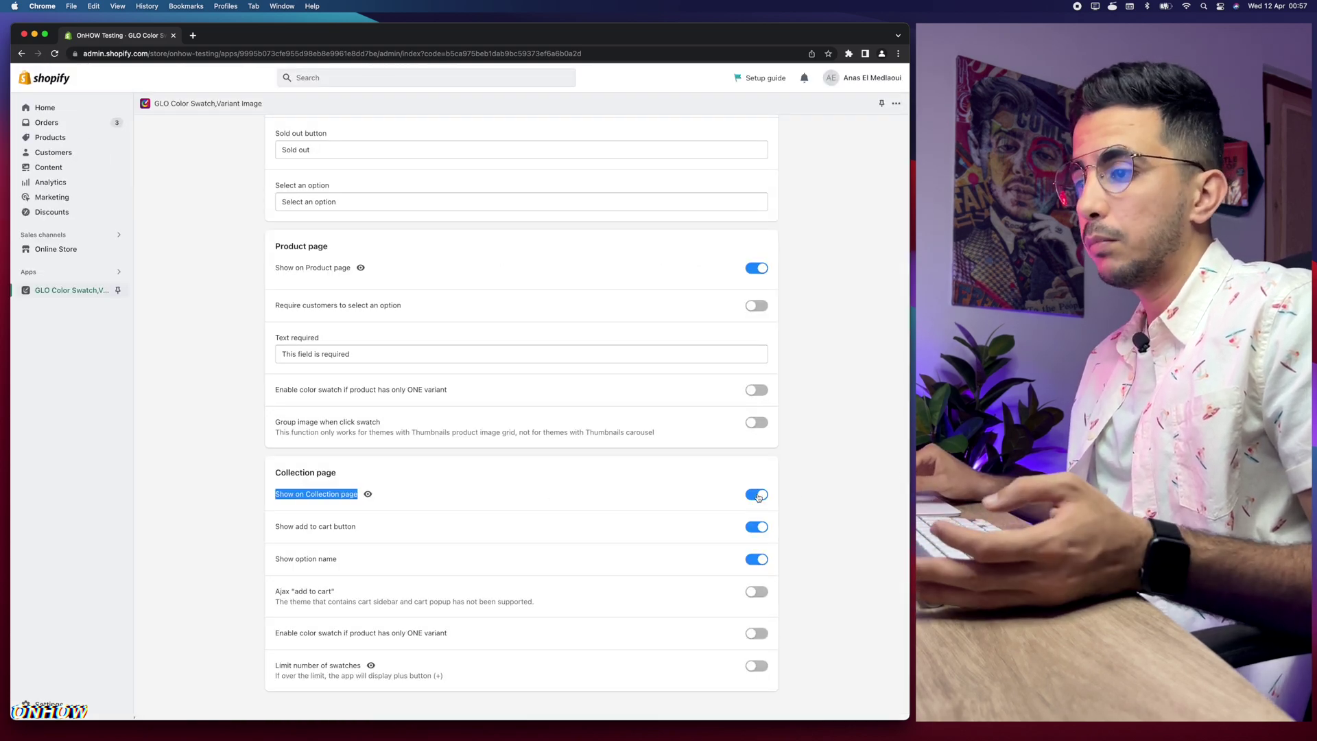
drag(268, 528, 417, 530)
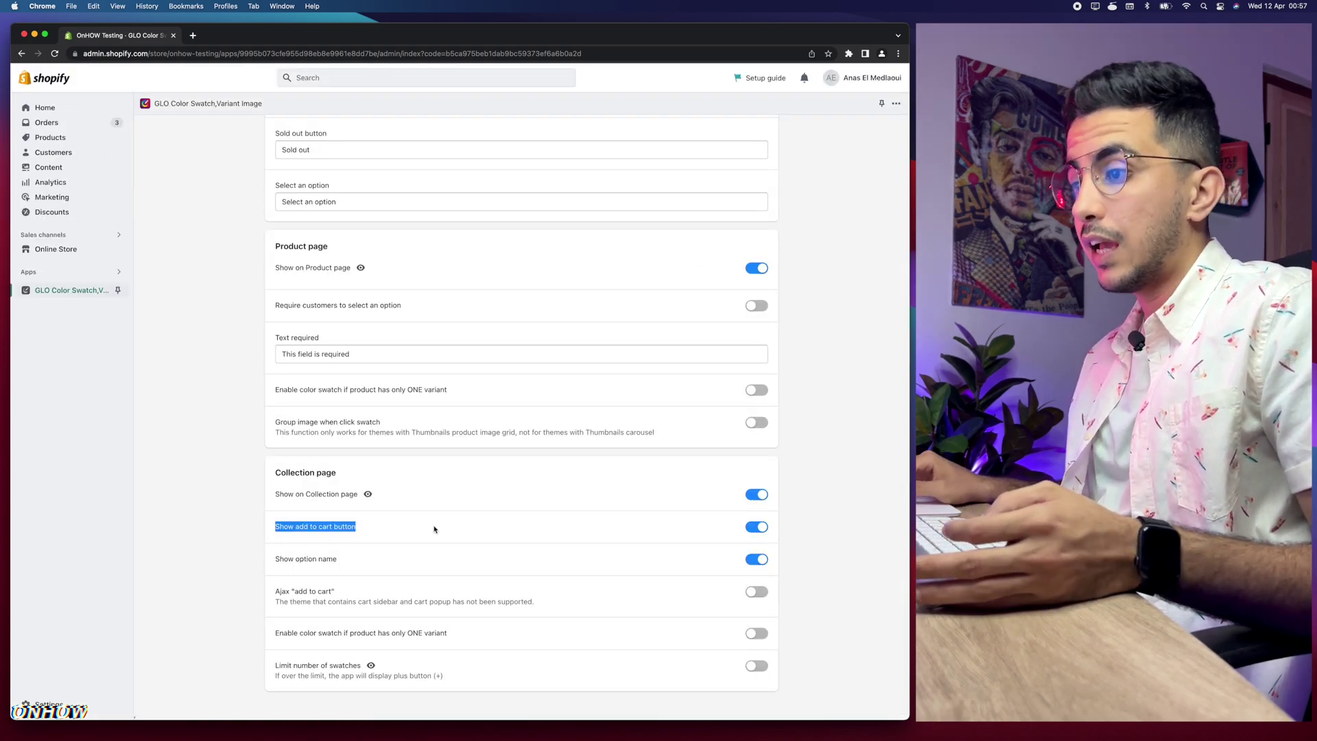
click(282, 534)
scroll(281, 535, up, 5)
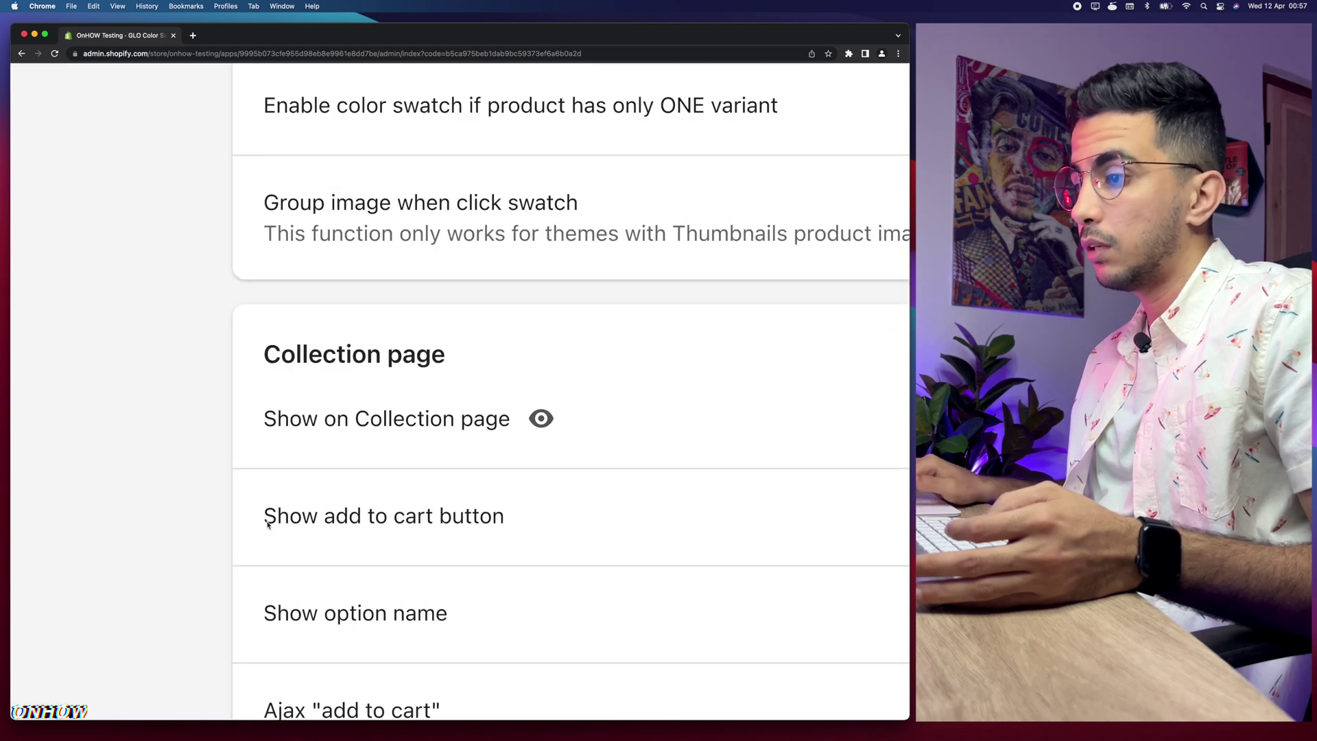
drag(268, 525, 532, 553)
scroll(534, 554, down, 5)
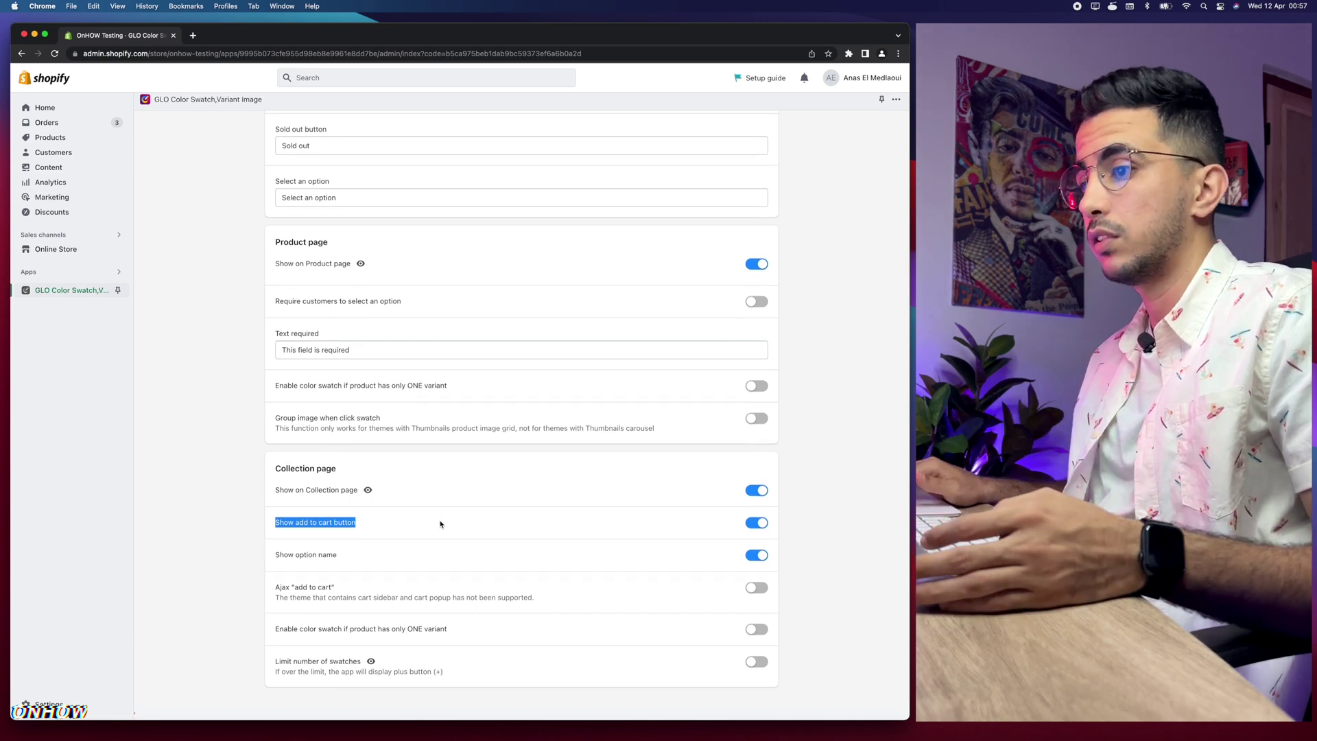
drag(274, 559, 373, 558)
click(373, 558)
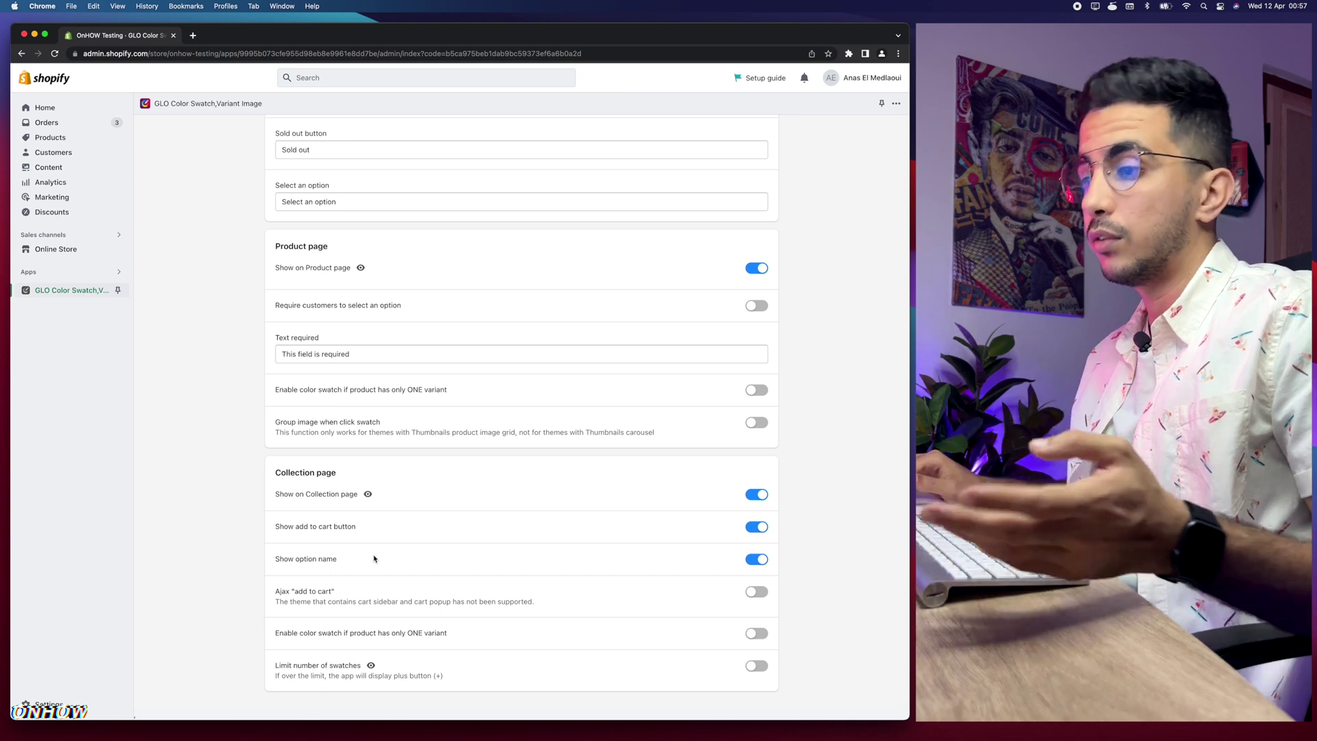
scroll(342, 662, up, 10)
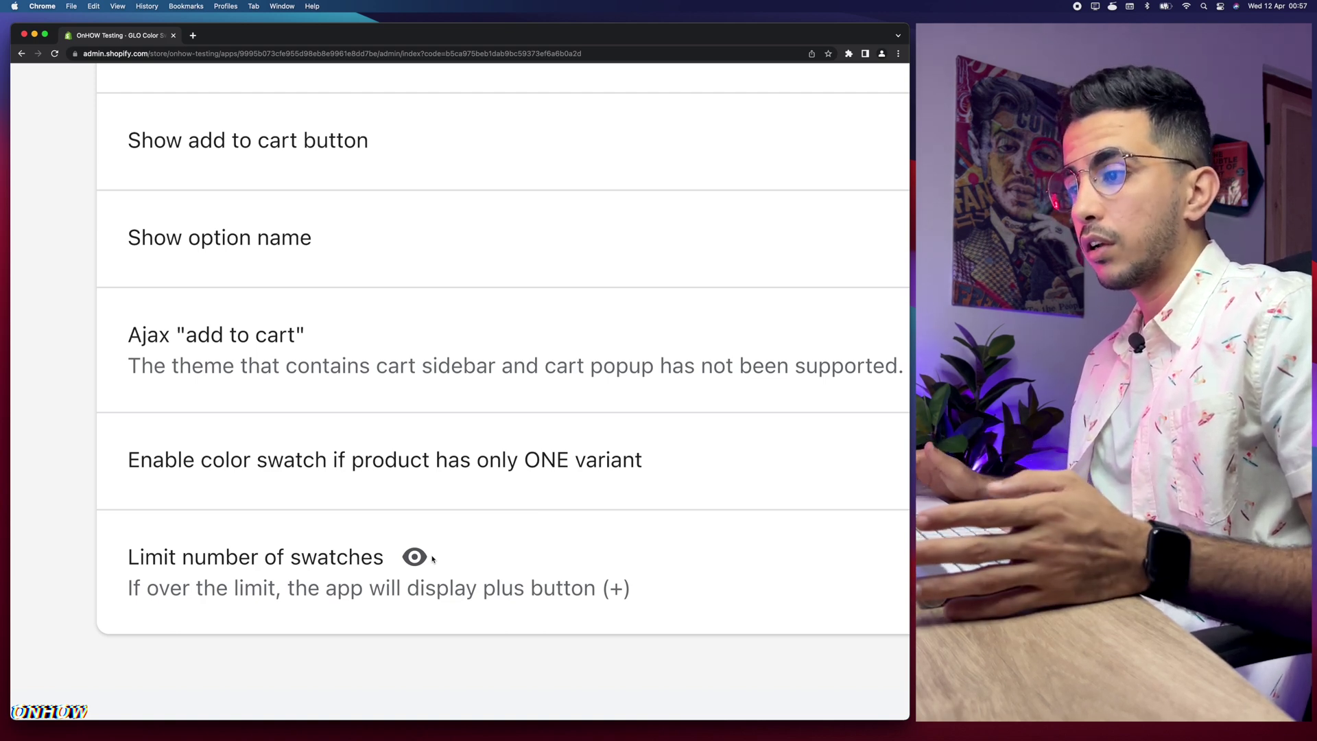
scroll(432, 559, right, 10)
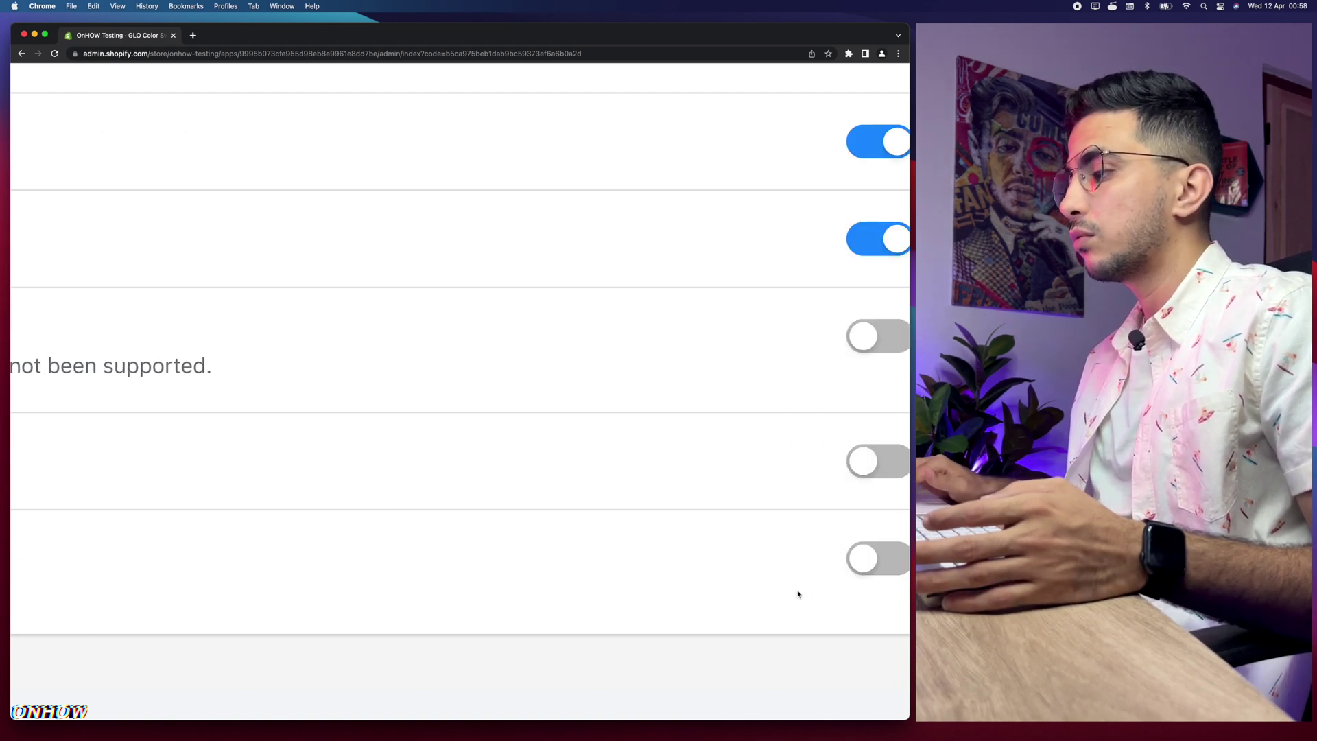
scroll(763, 590, left, 10)
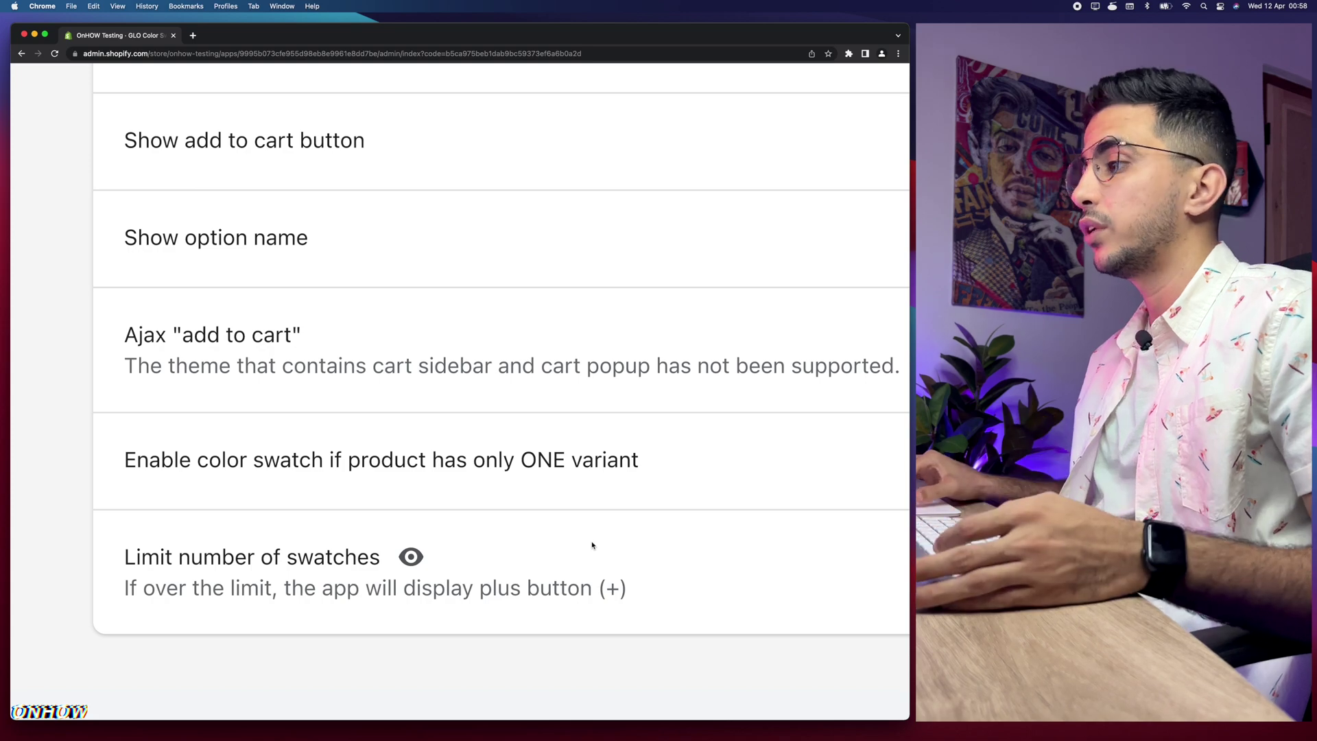
scroll(592, 545, down, 5)
scroll(622, 457, up, 10)
key(super+minus)
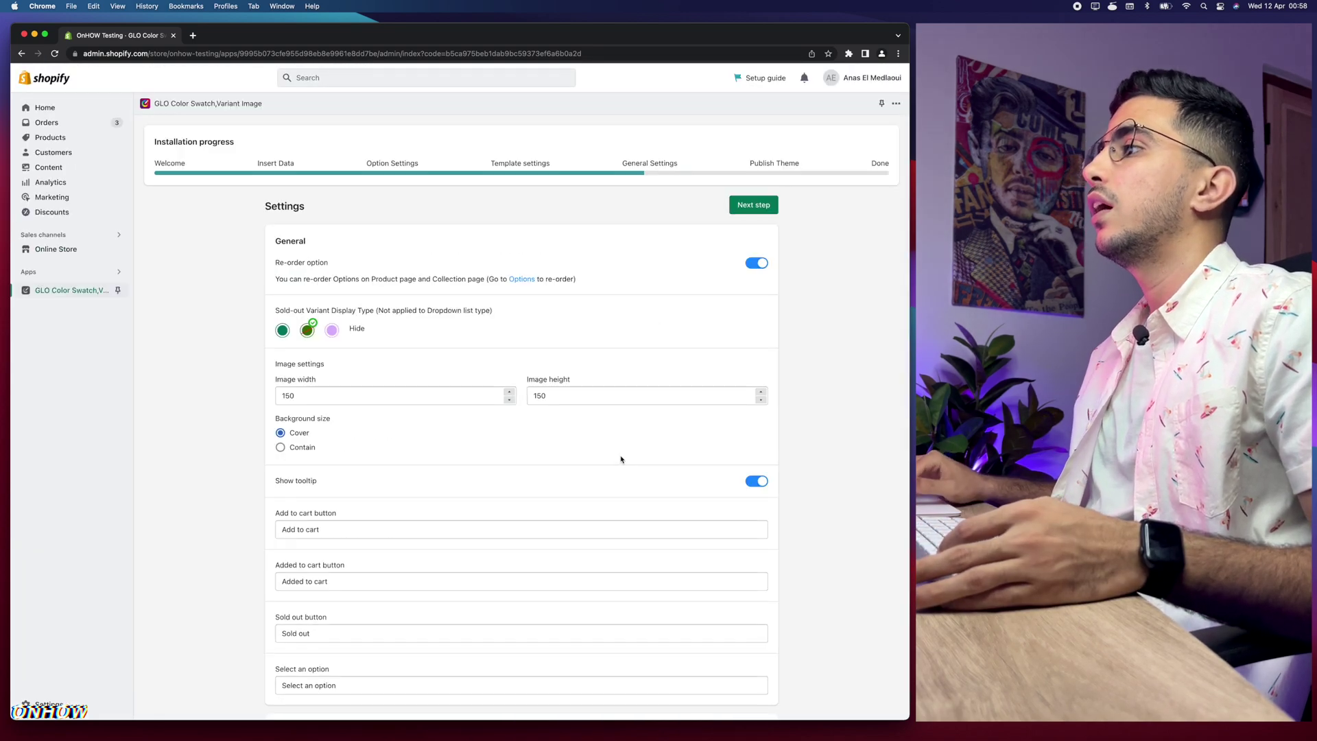
Proceed from General Settings to the Publish Theme stage and review the theme integration for Dawn (live theme).
click(754, 206)
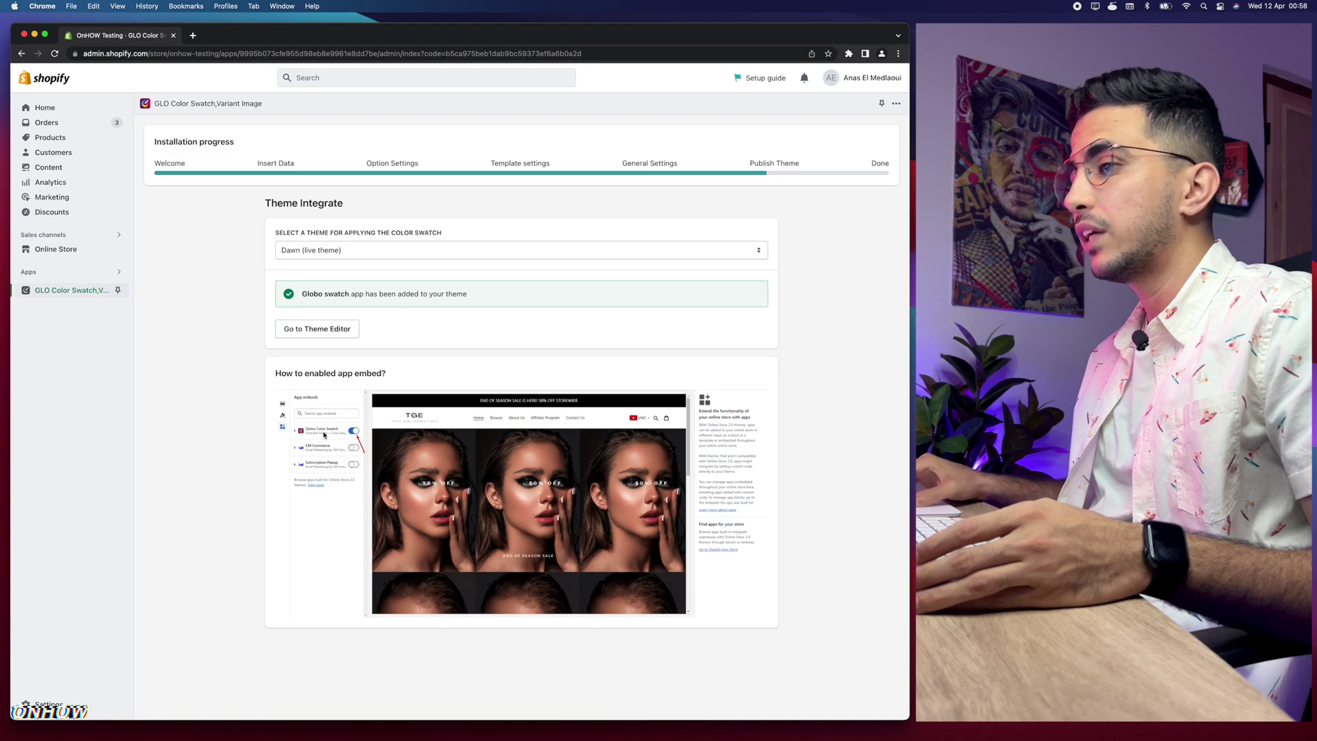
scroll(324, 434, up, 5)
scroll(324, 434, down, 5)
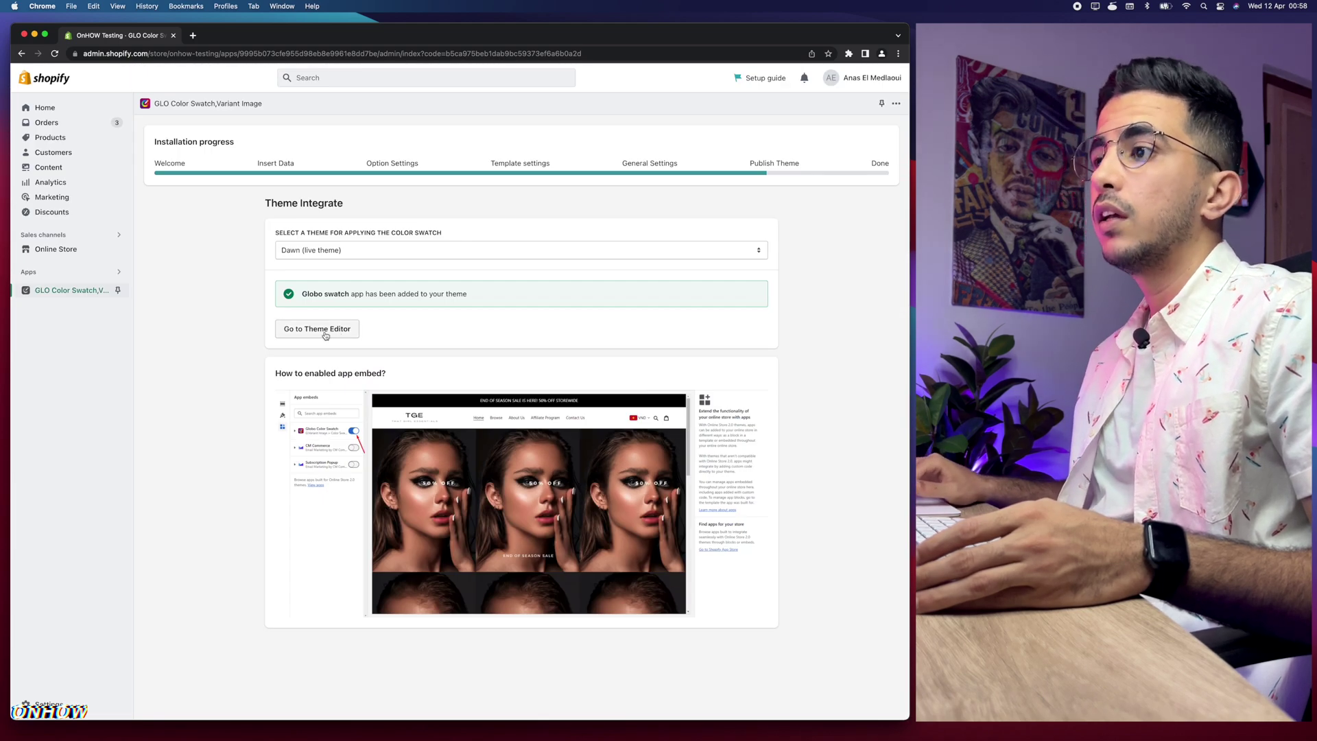
scroll(294, 328, up, 5)
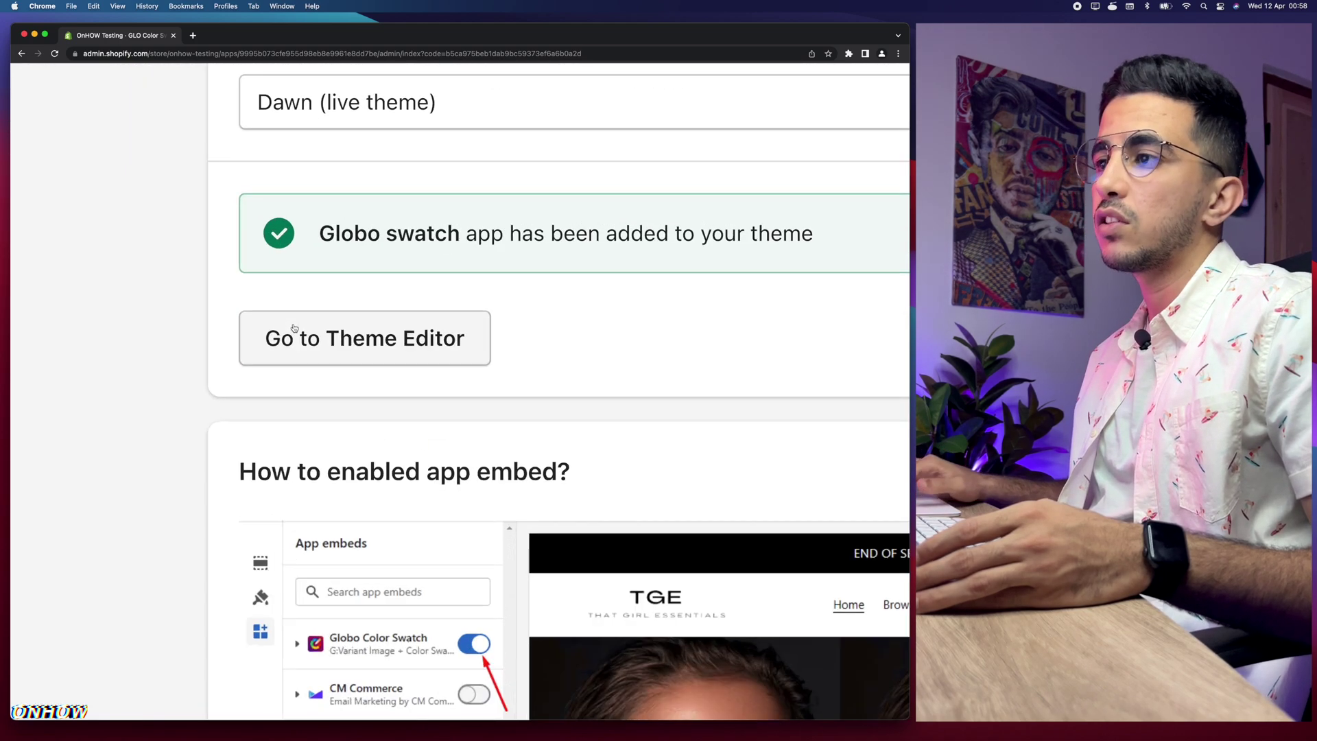
scroll(386, 346, down, 5)
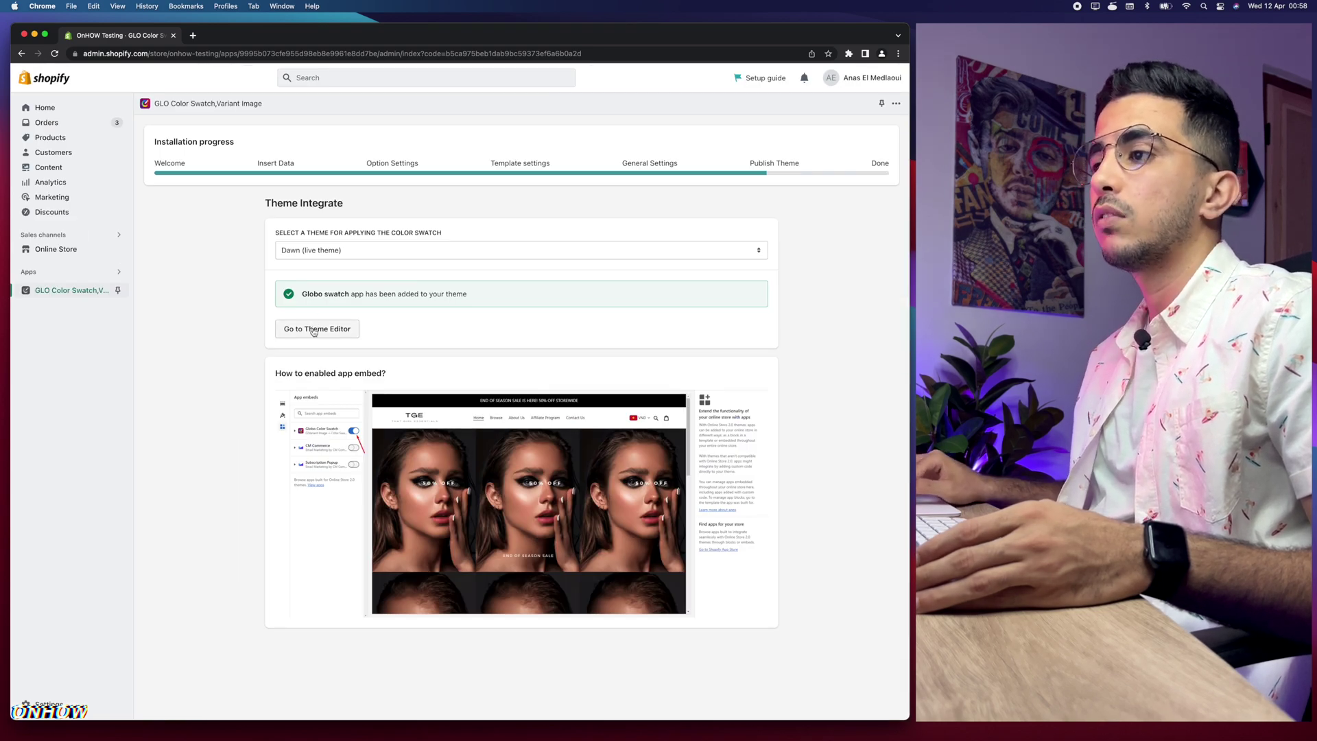
Go to the Dawn theme editor and make sure the Globo Color Swatch app embed is enabled.
click(314, 330)
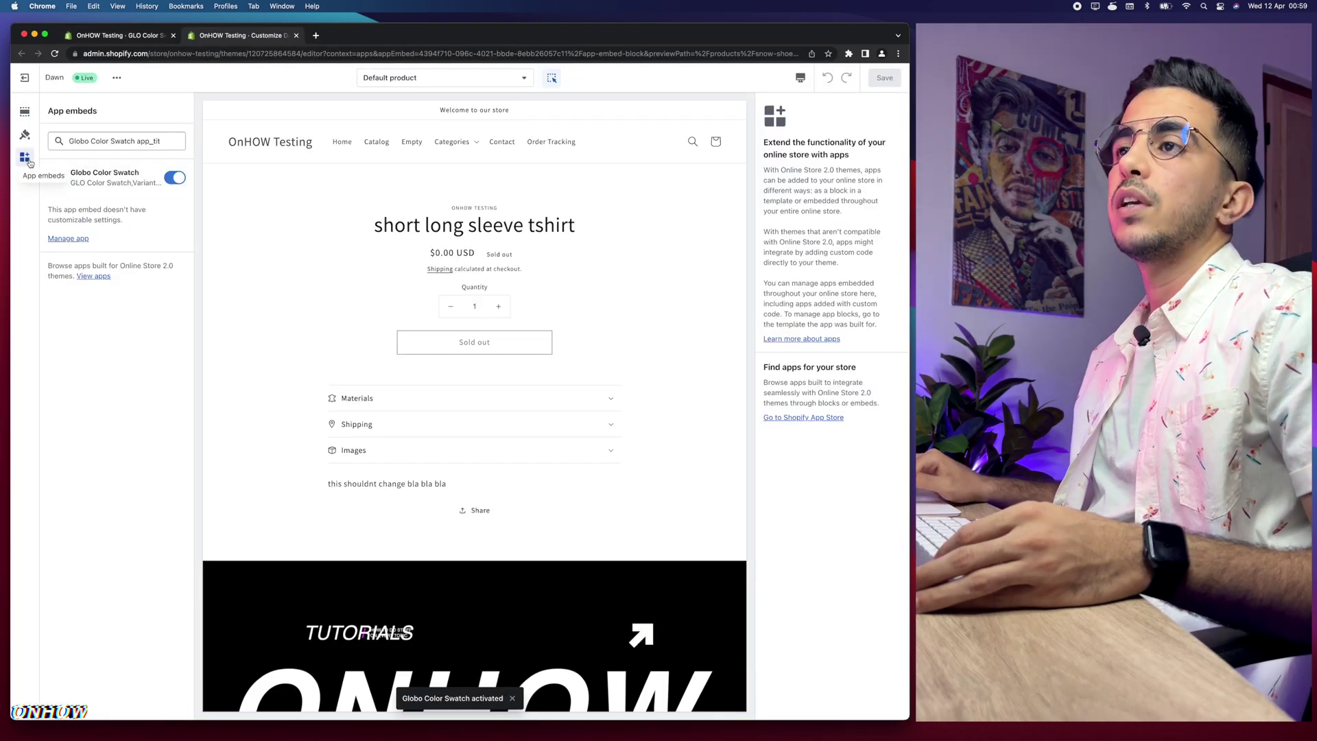
scroll(41, 170, up, 5)
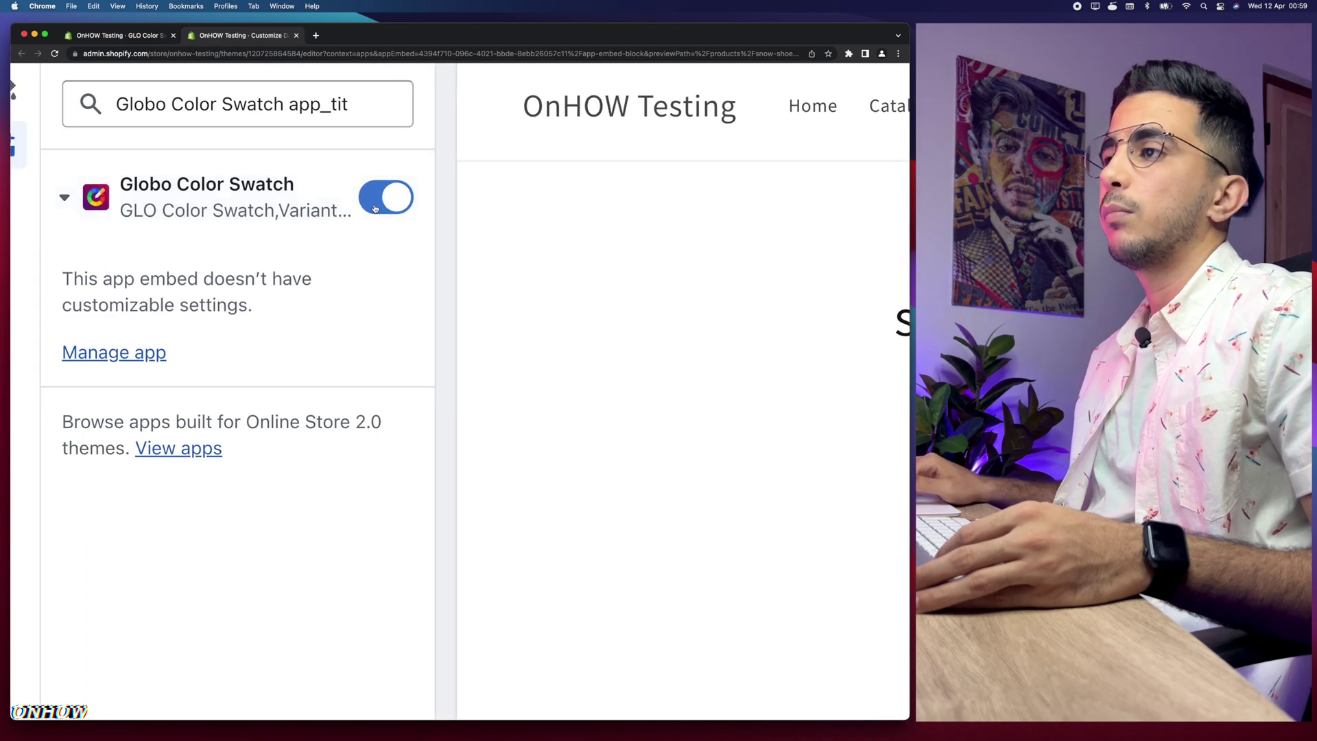
scroll(249, 199, down, 5)
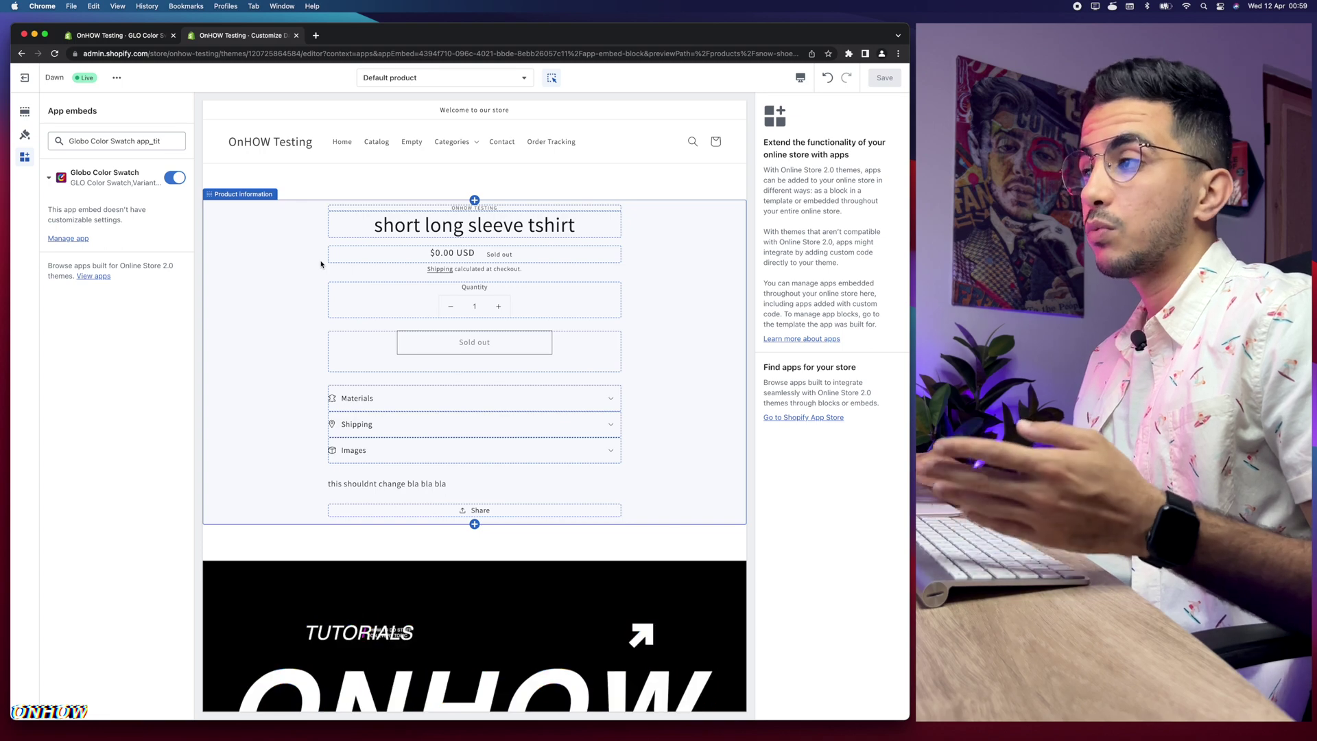
Return to the swatch app's installation page, view the online store, and examine the variant swatches under Featured products.
click(127, 38)
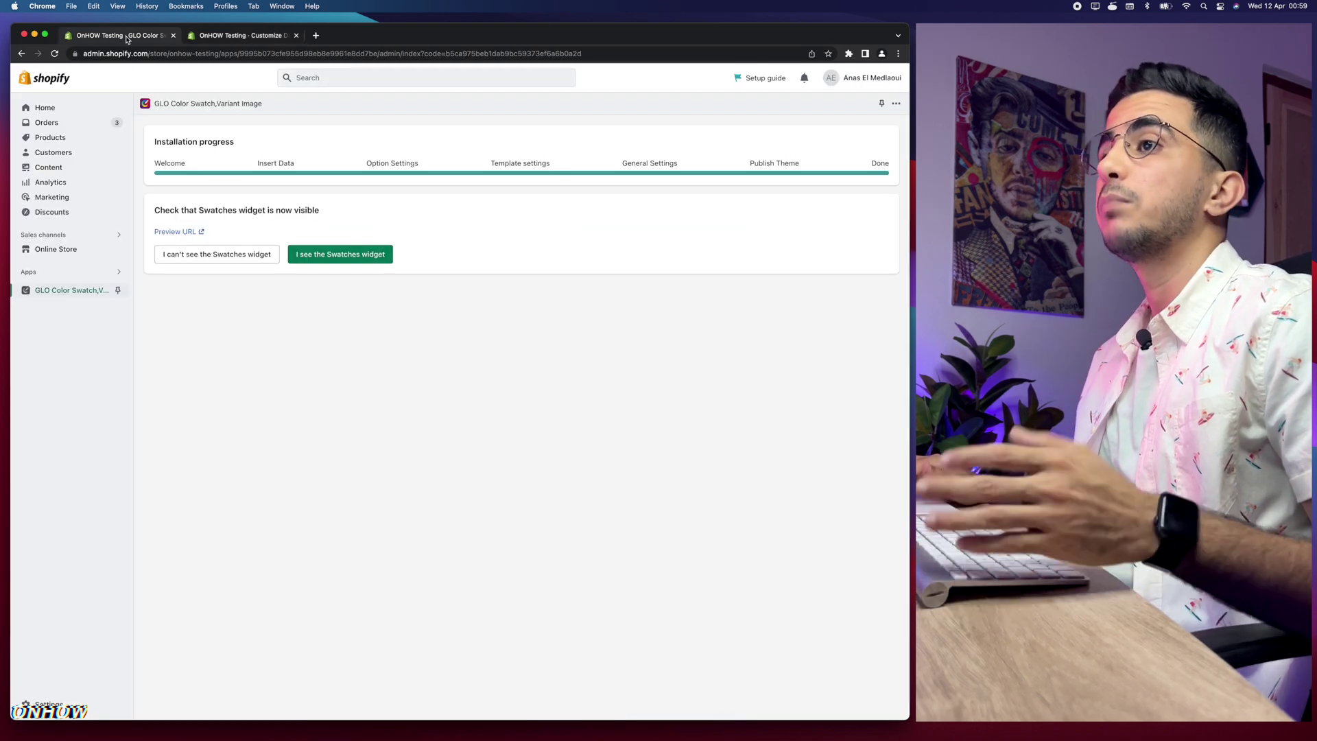
mouse_move(118, 251)
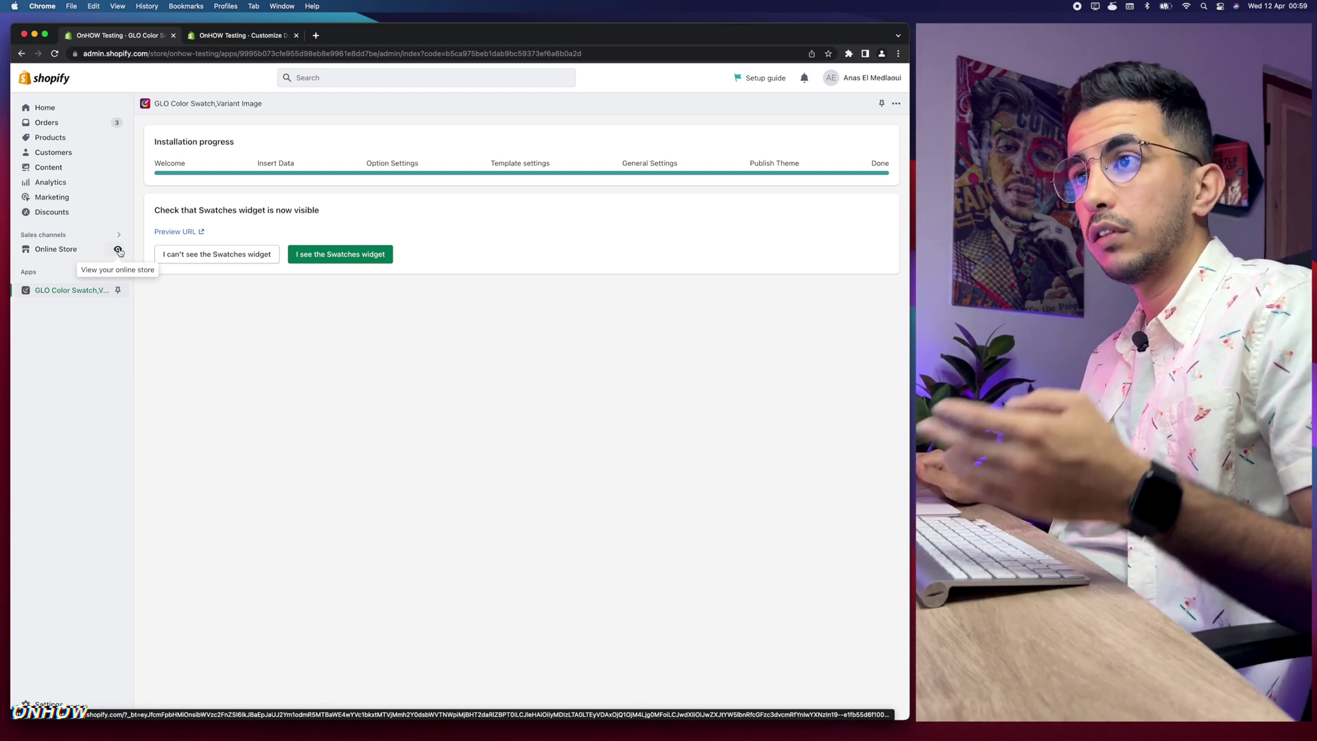
click(119, 251)
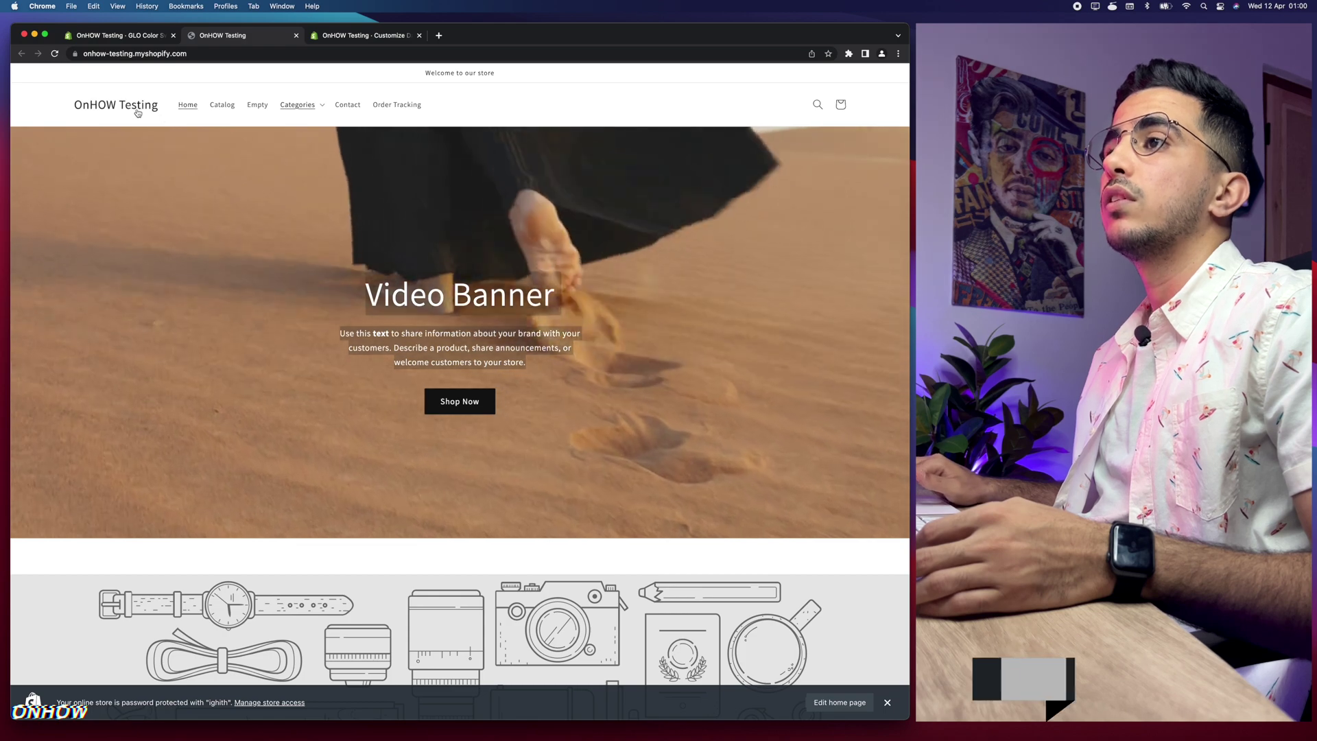
scroll(274, 327, down, 10)
scroll(274, 328, down, 5)
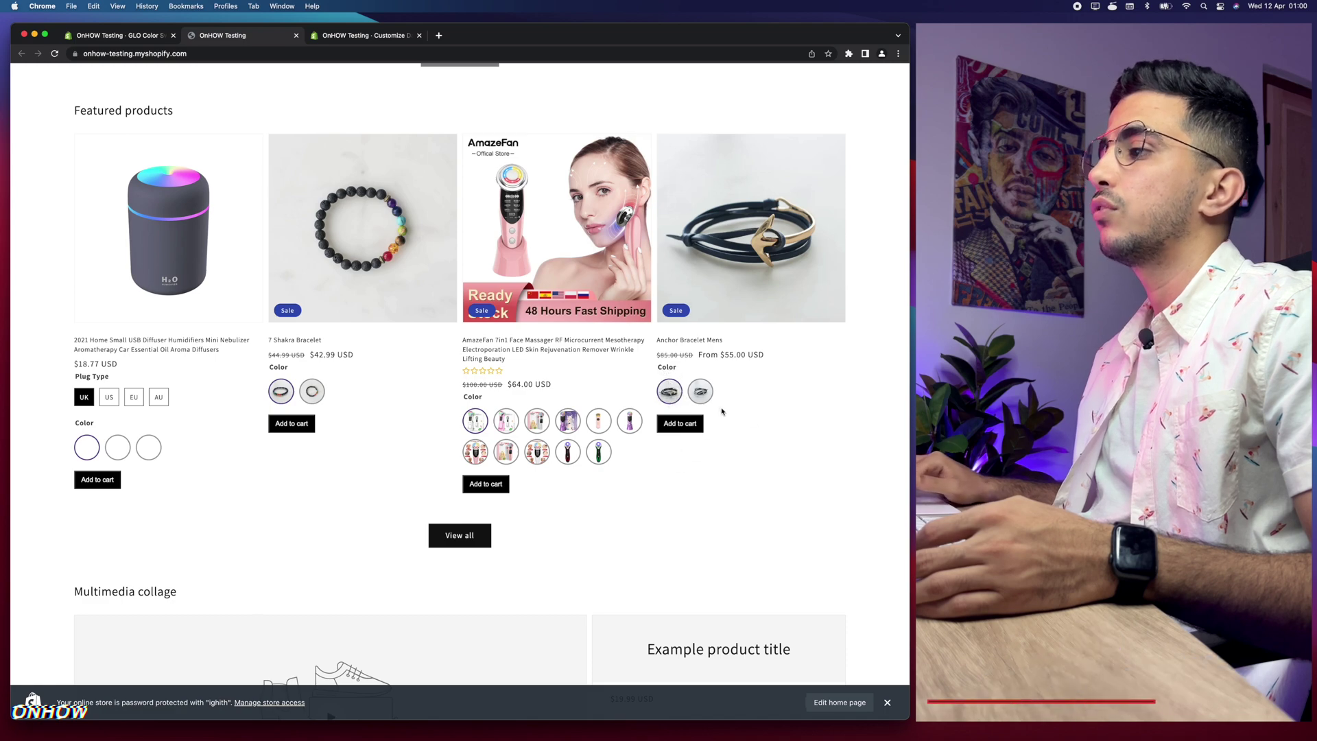
scroll(545, 409, up, 5)
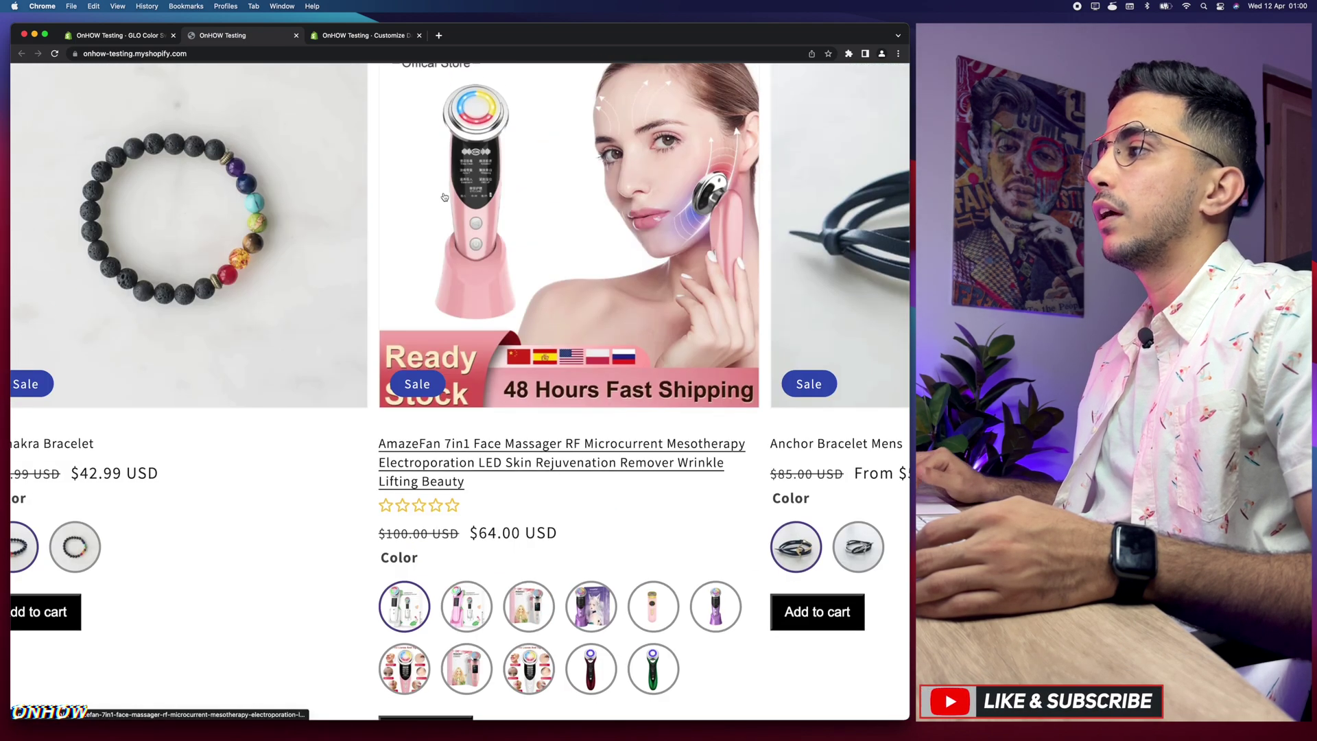
scroll(617, 375, down, 4)
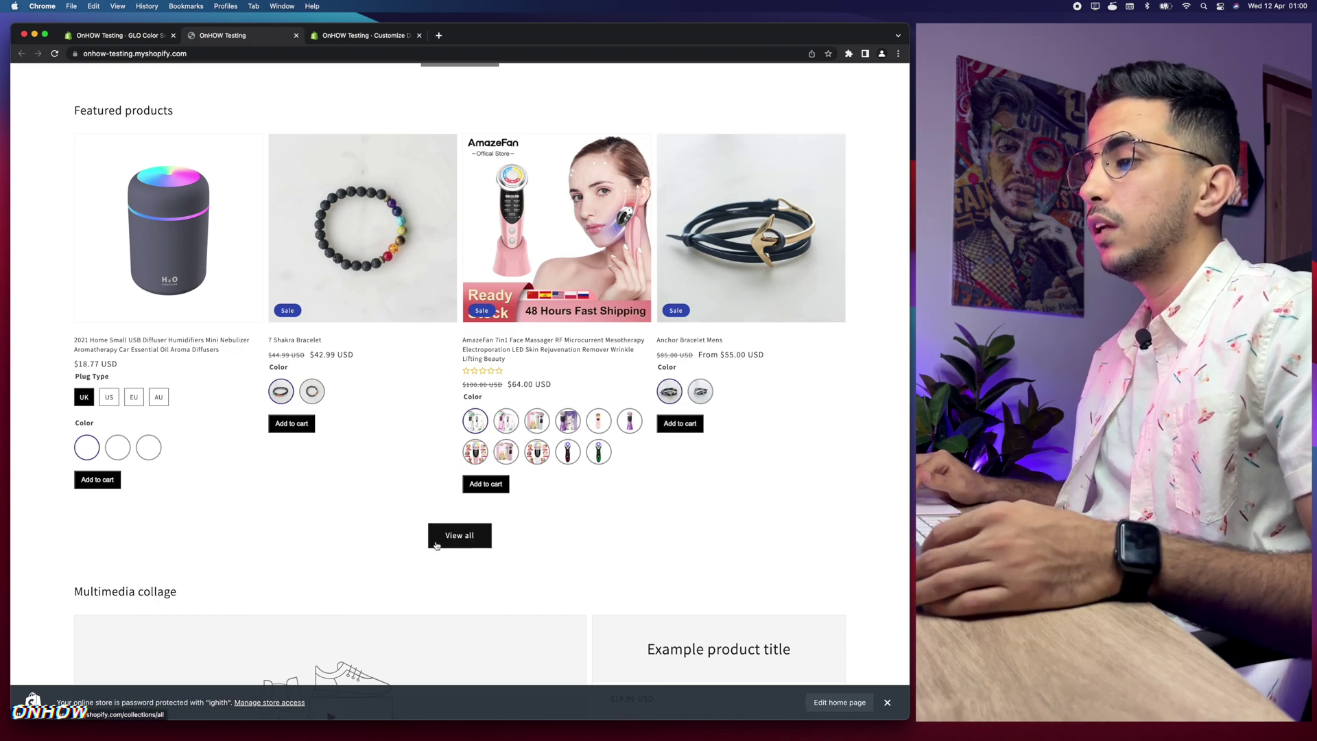
View all products and test the Red and Lake blue swatches on Blank Work Clothes And Cultural Shirts.
scroll(505, 377, down, 6)
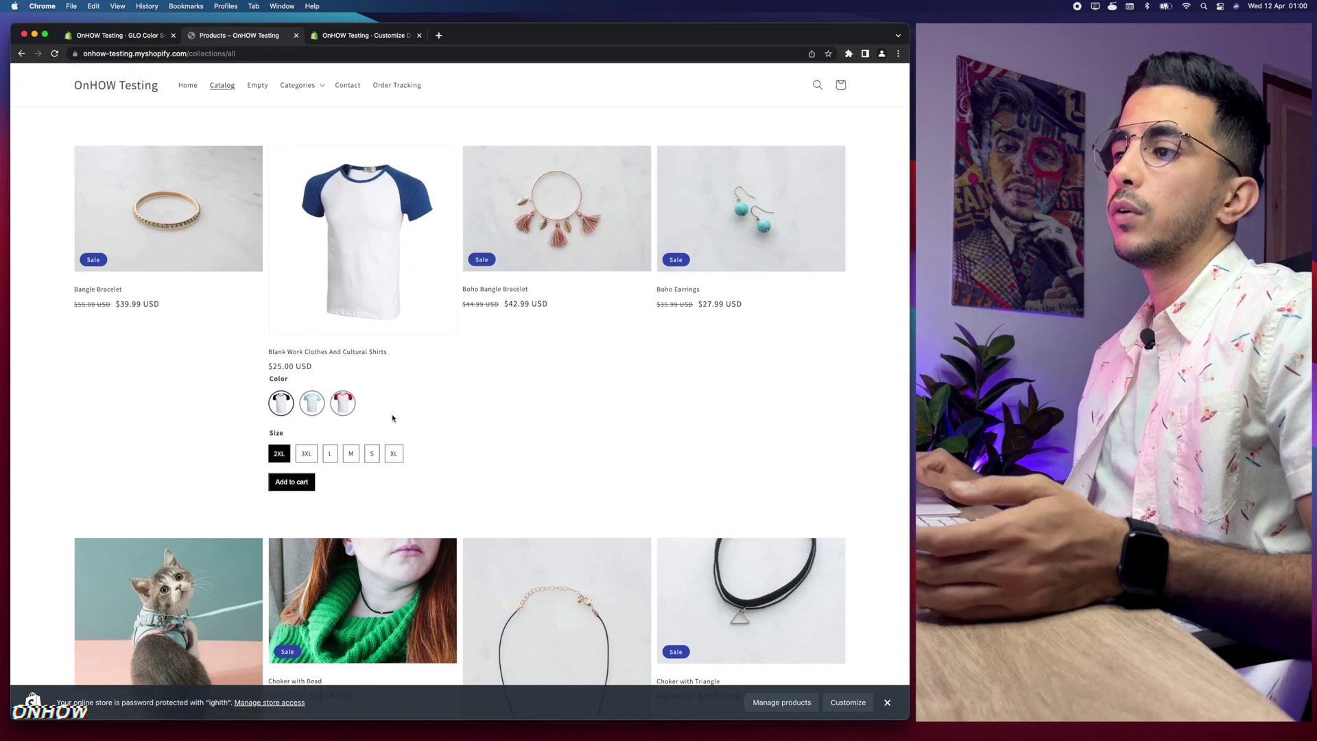
scroll(283, 401, up, 5)
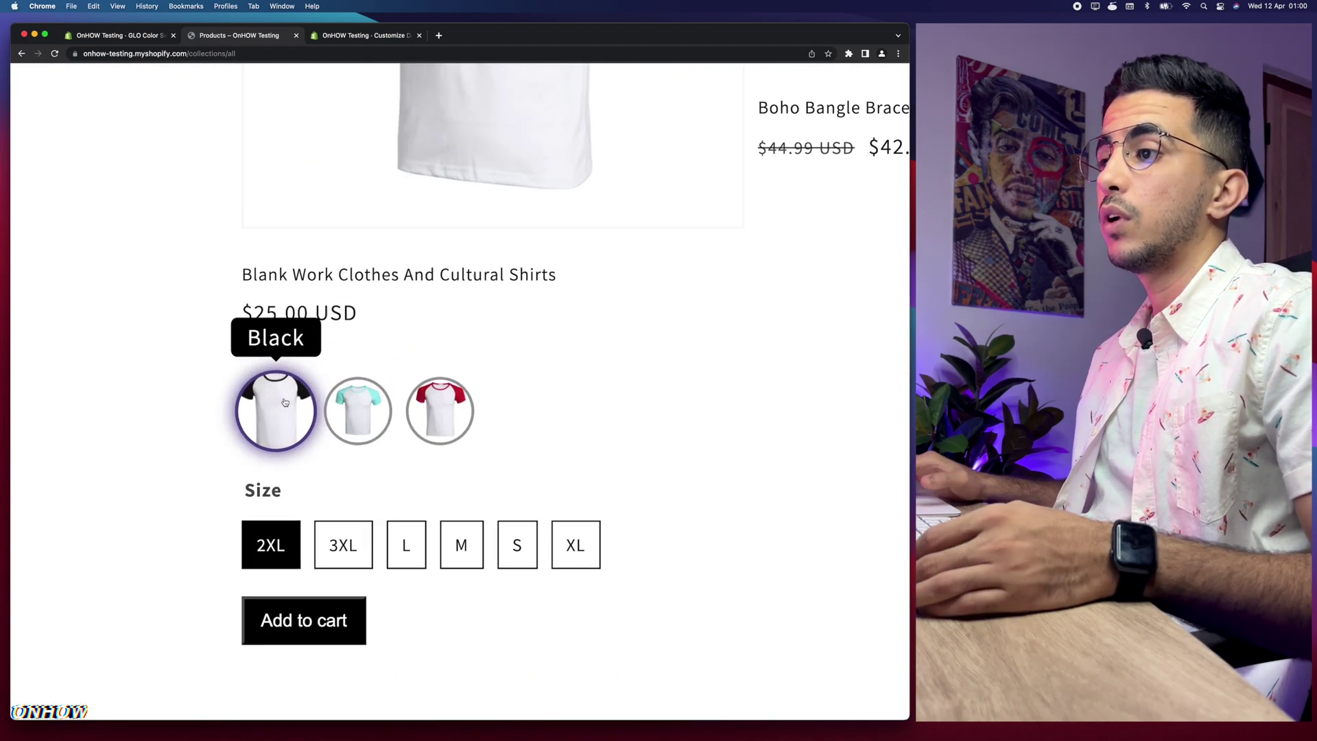
scroll(439, 412, down, 5)
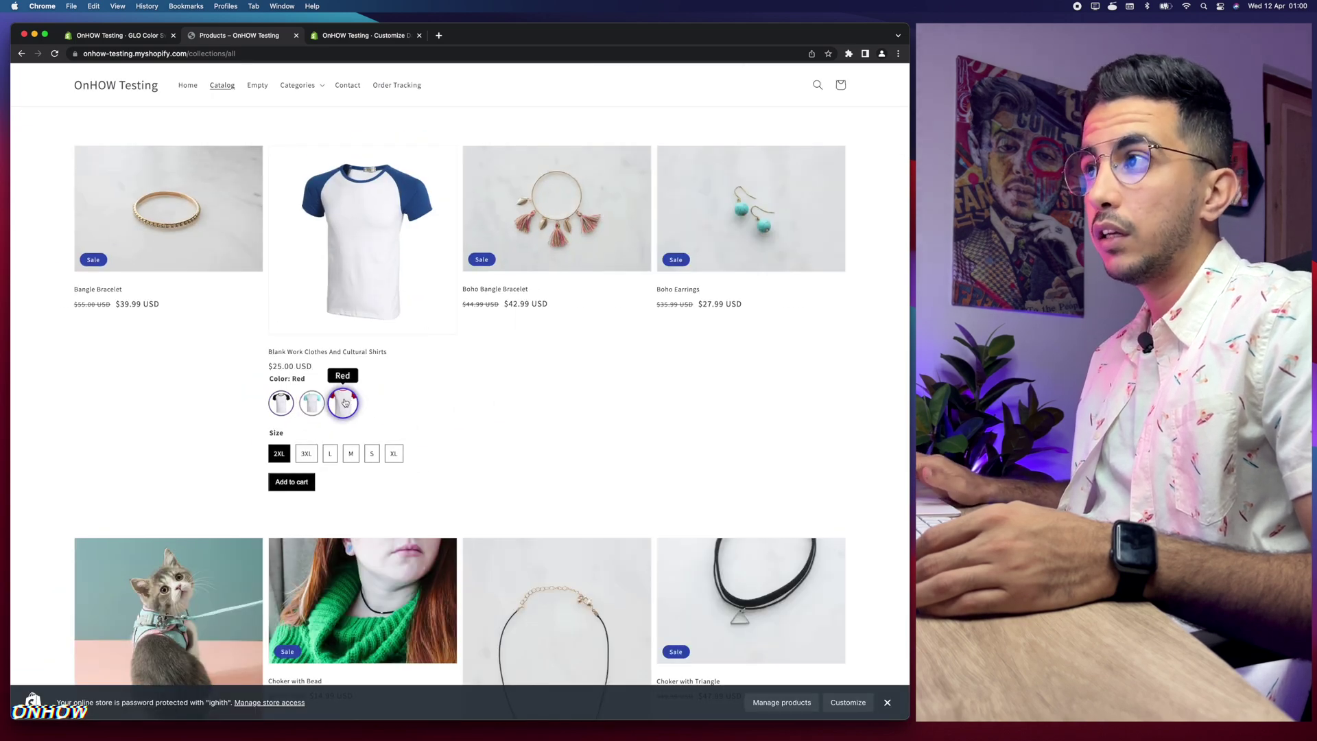
click(345, 403)
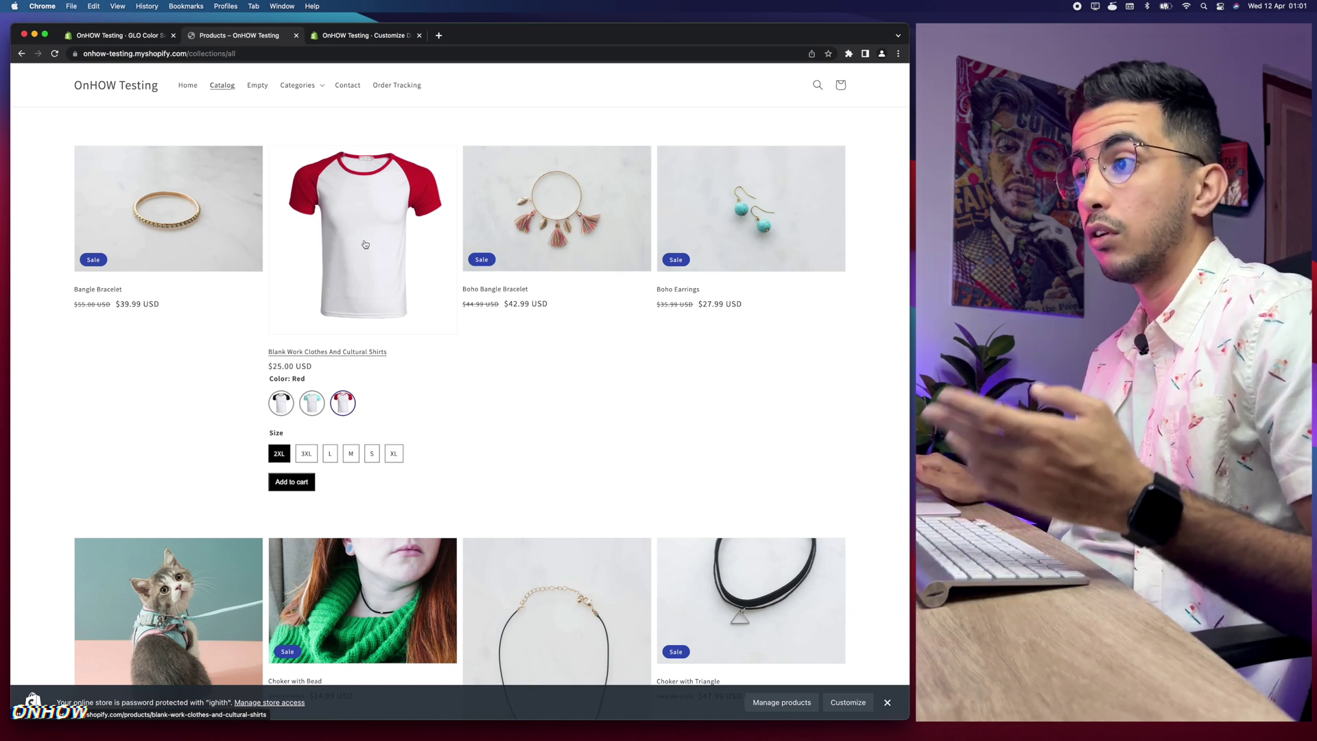
click(308, 407)
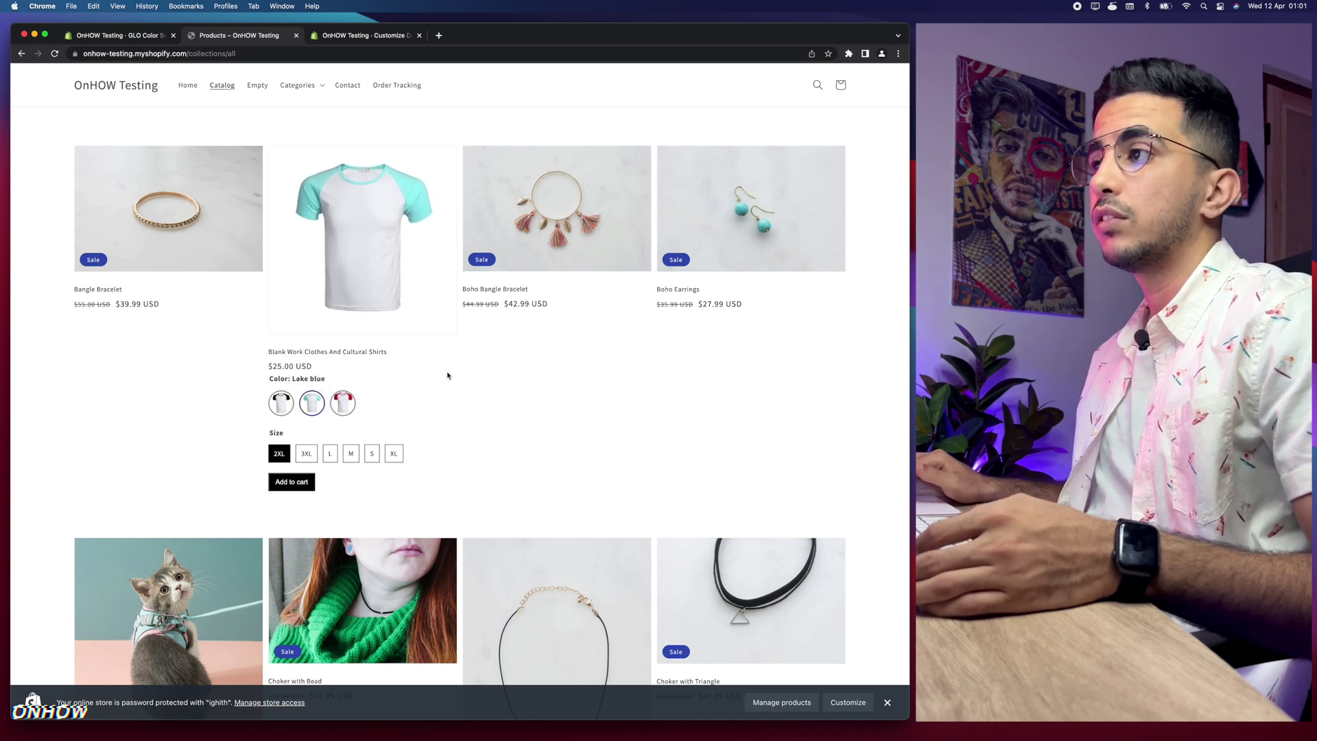